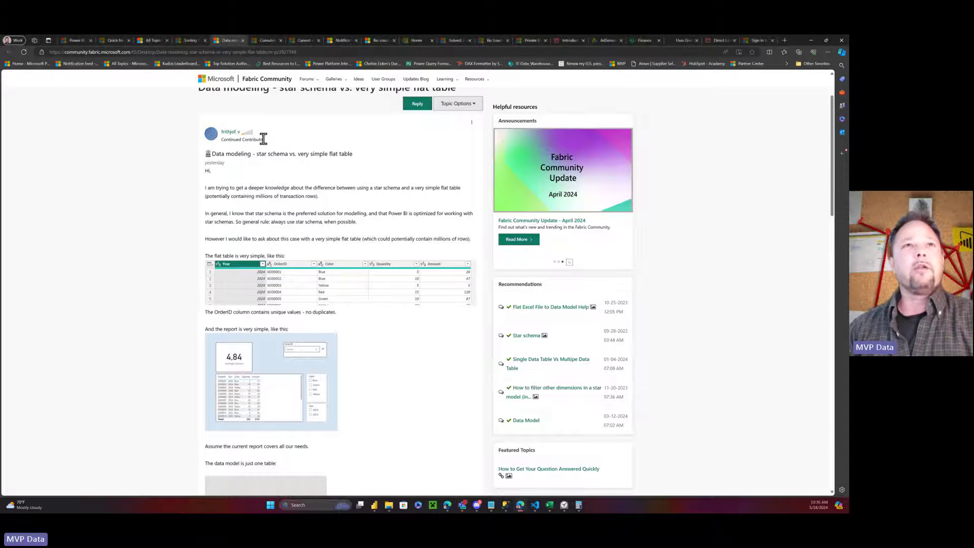
# - Read through the flat-table vs star-schema question and reply, then return to the empty Power BI report
pyautogui.scroll(2, 266, 138)
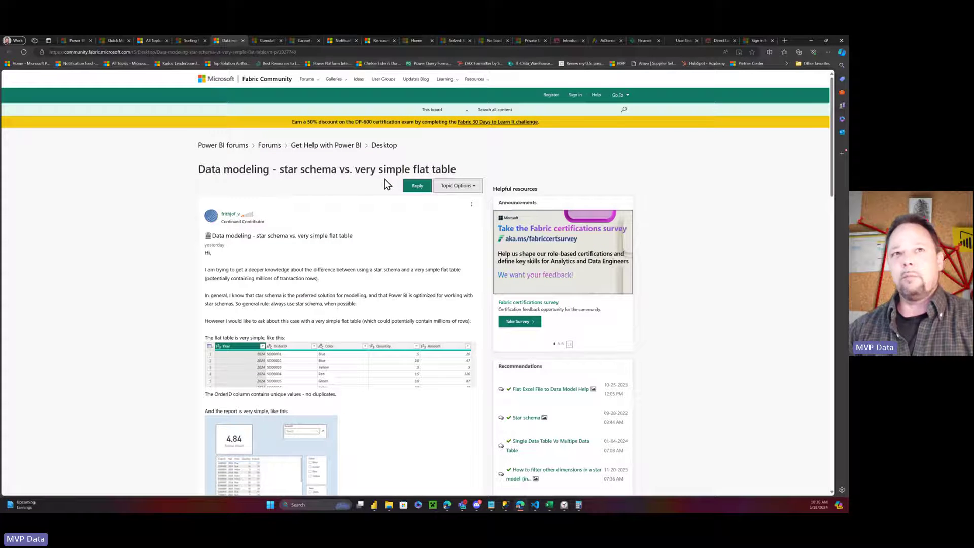
pyautogui.scroll(-3, 384, 261)
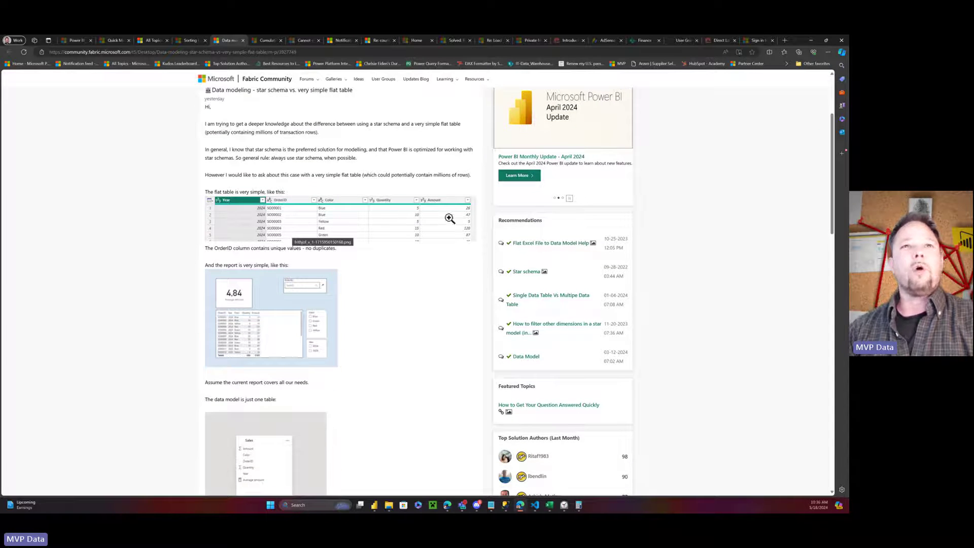
pyautogui.scroll(-1, 389, 270)
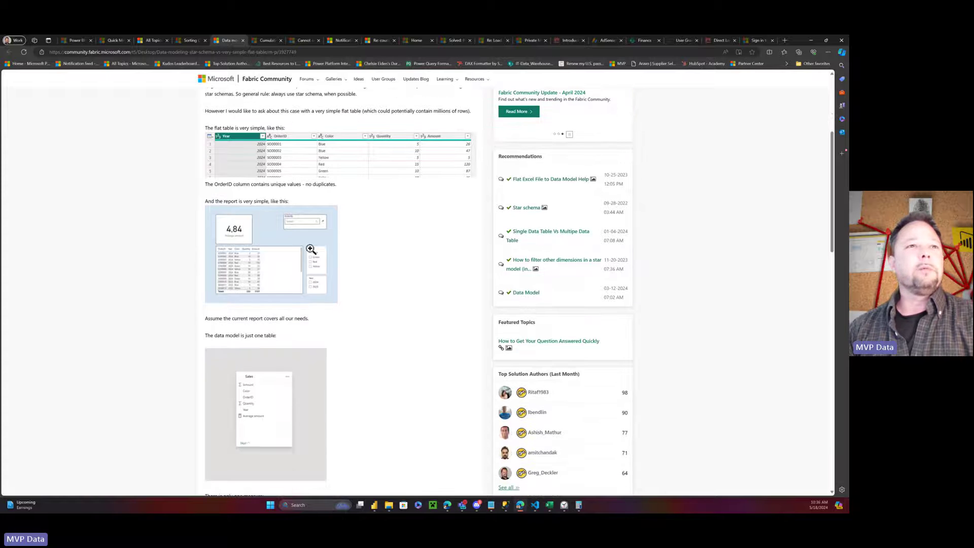
pyautogui.scroll(-3, 391, 266)
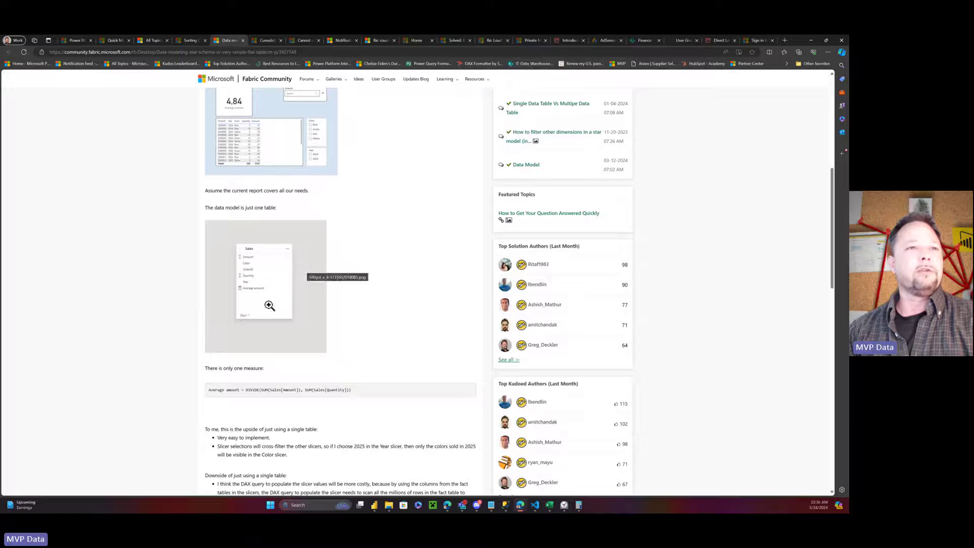
pyautogui.scroll(-3, 392, 321)
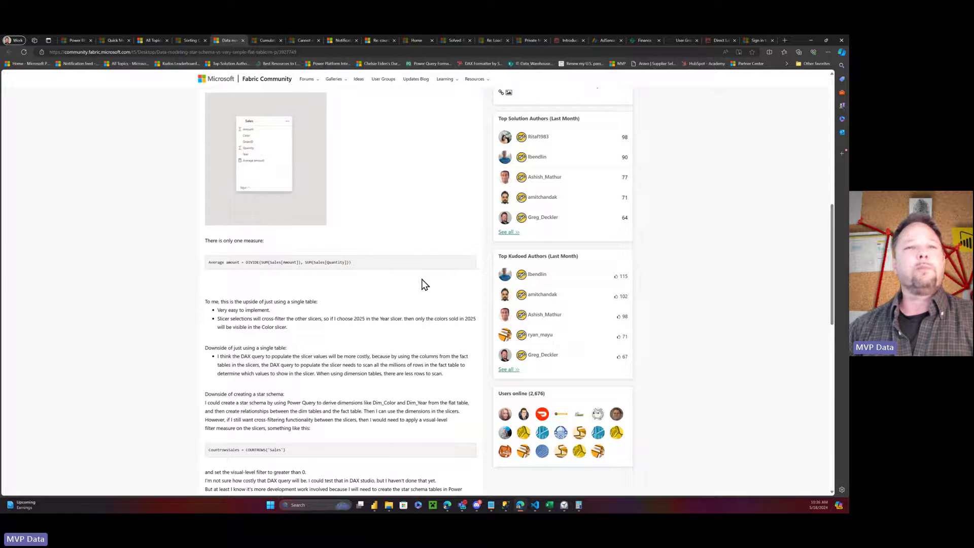
pyautogui.scroll(-1, 425, 284)
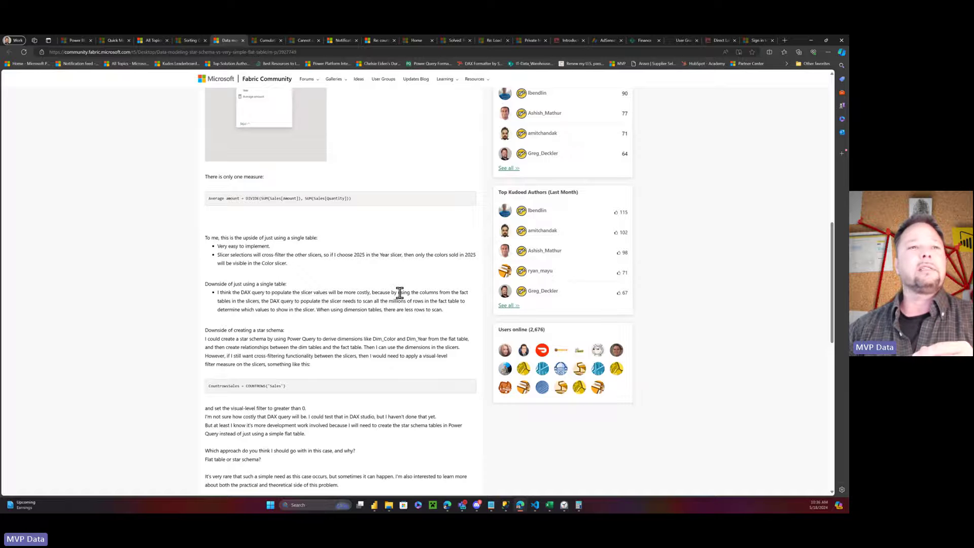
pyautogui.scroll(-4, 400, 293)
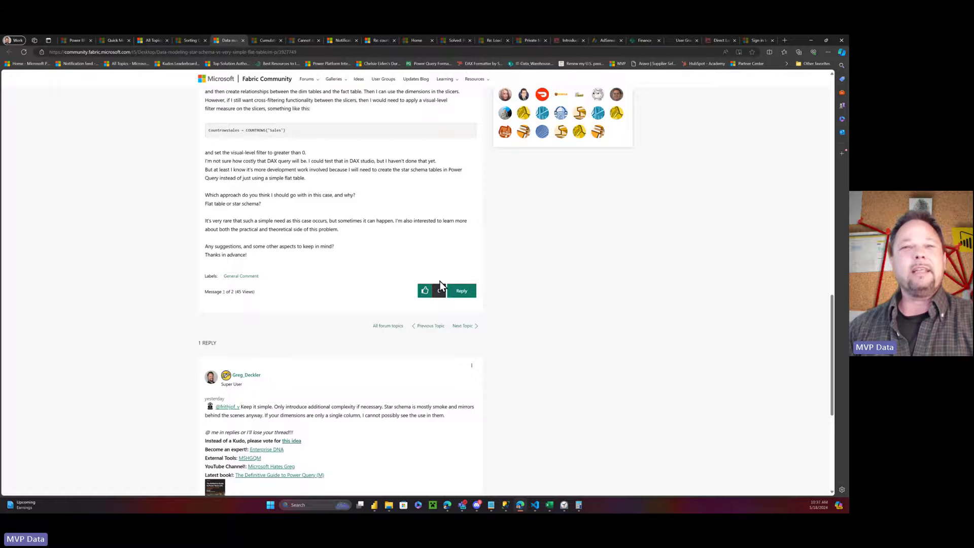
pyautogui.scroll(10, 550, 263)
pyautogui.scroll(5, 550, 263)
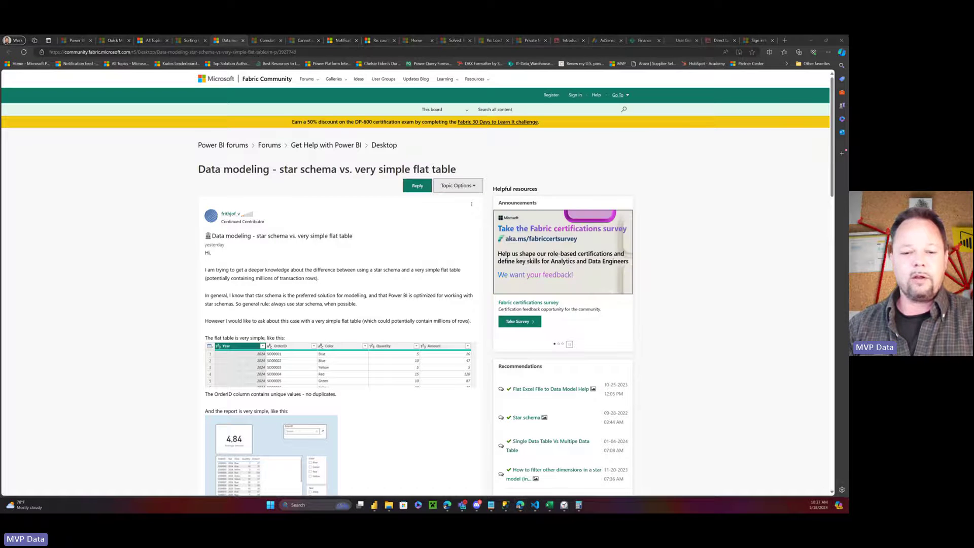
pyautogui.hotkey('alt', 'Tab')
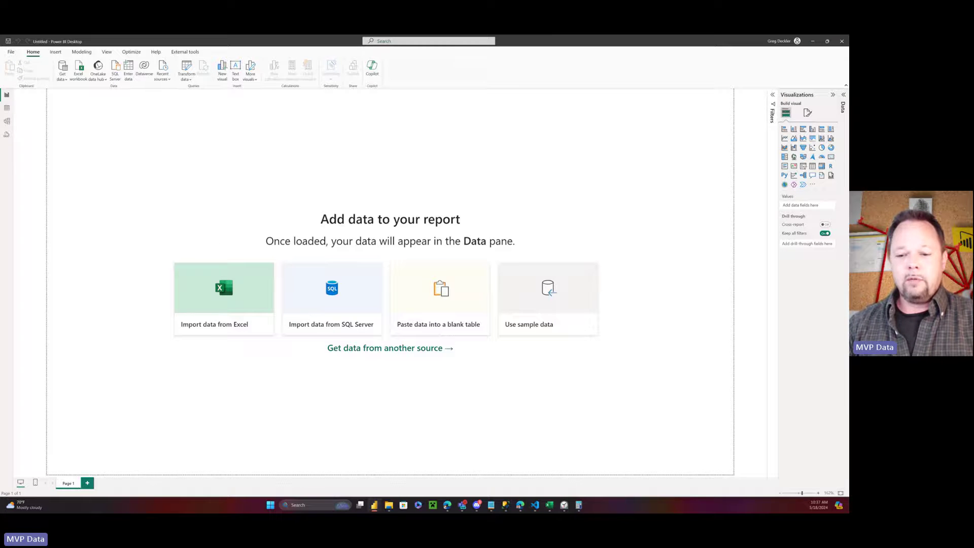
# - Bring the Clock stopwatch, reading 00:00:00.00, up beside the empty report
pyautogui.hotkey('alt', 'Tab')
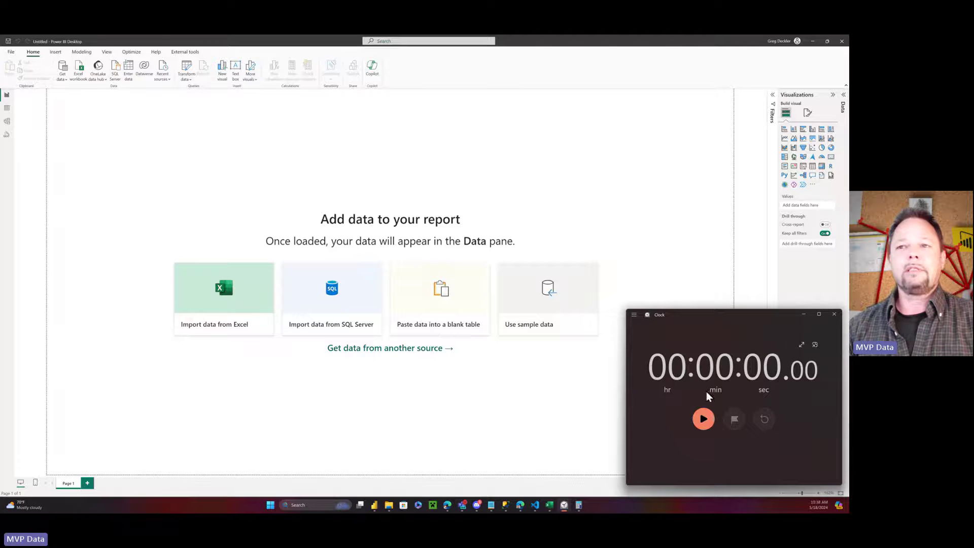
# - Start the stopwatch and load Downloads\MOCK_DATA_FACT.csv into the report
pyautogui.click(704, 418)
pyautogui.click(63, 77)
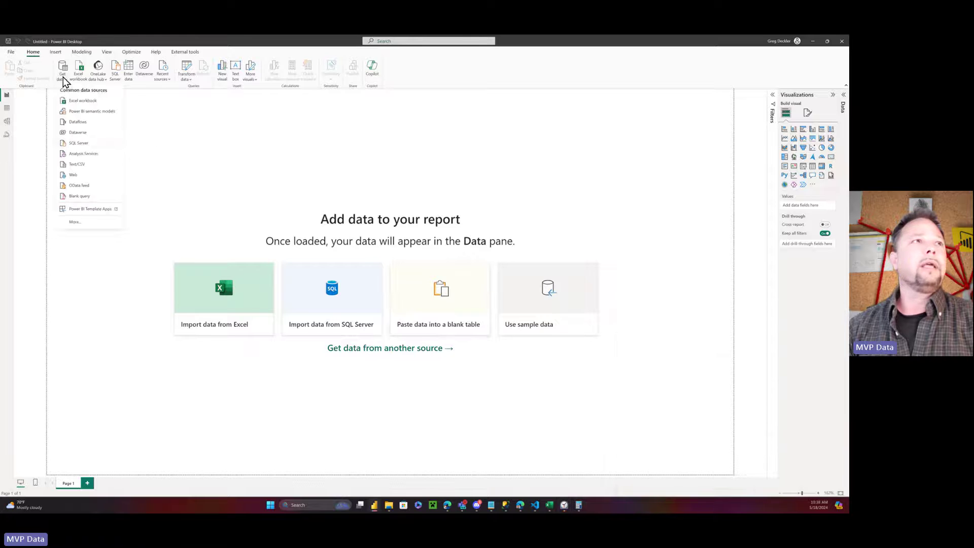
pyautogui.click(84, 163)
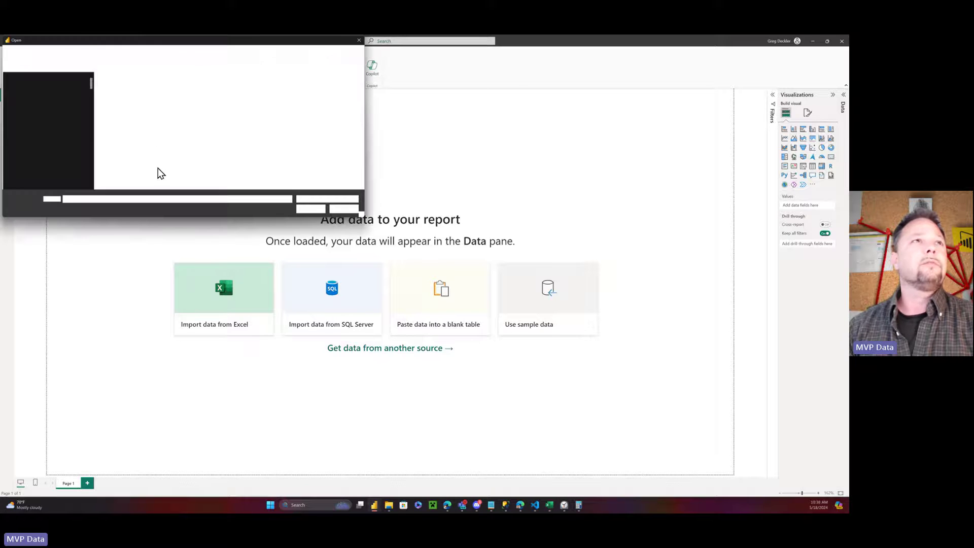
pyautogui.scroll(-5, 68, 102)
pyautogui.scroll(3, 67, 106)
pyautogui.click(50, 141)
pyautogui.click(126, 96)
pyautogui.click(308, 208)
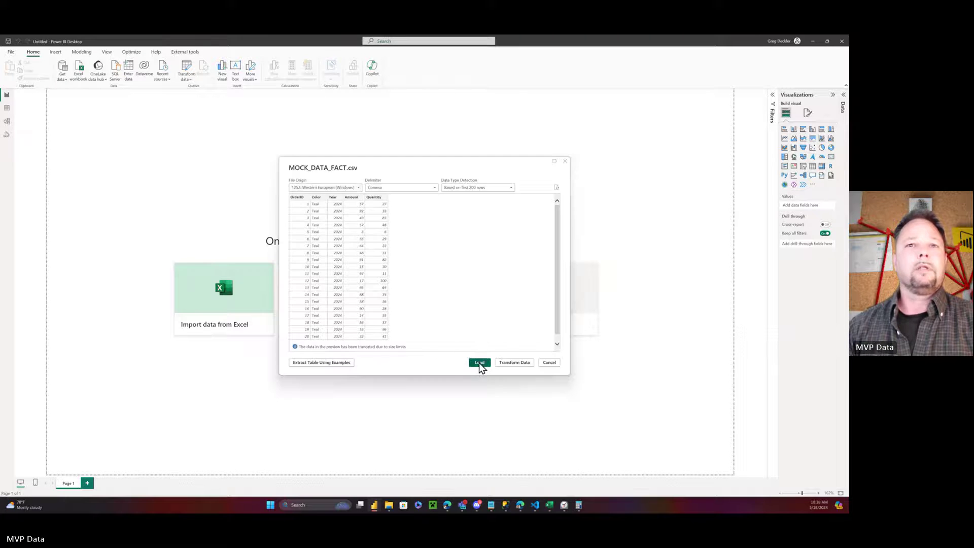
pyautogui.click(479, 362)
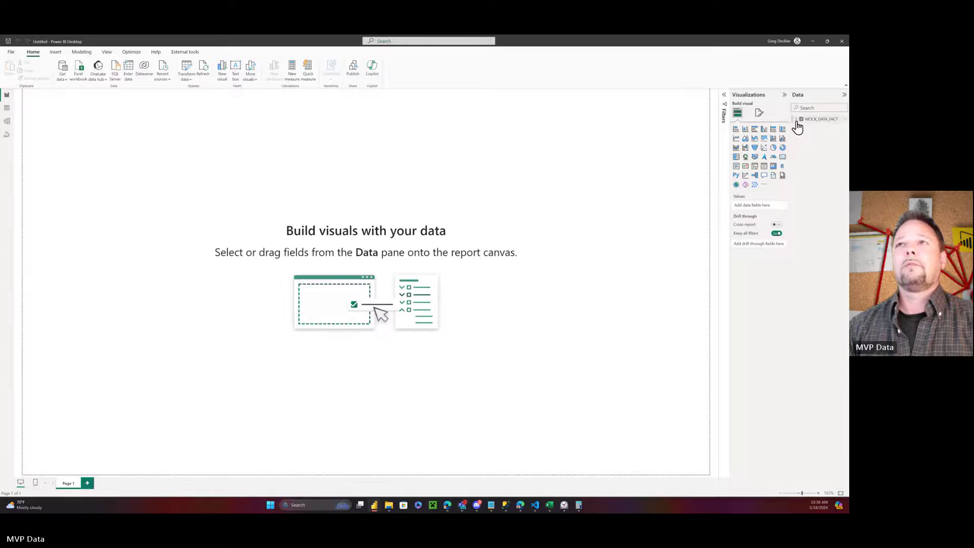
# - Add a table visual with OrderID count, Color, Year, Amount and Quantity
pyautogui.click(763, 167)
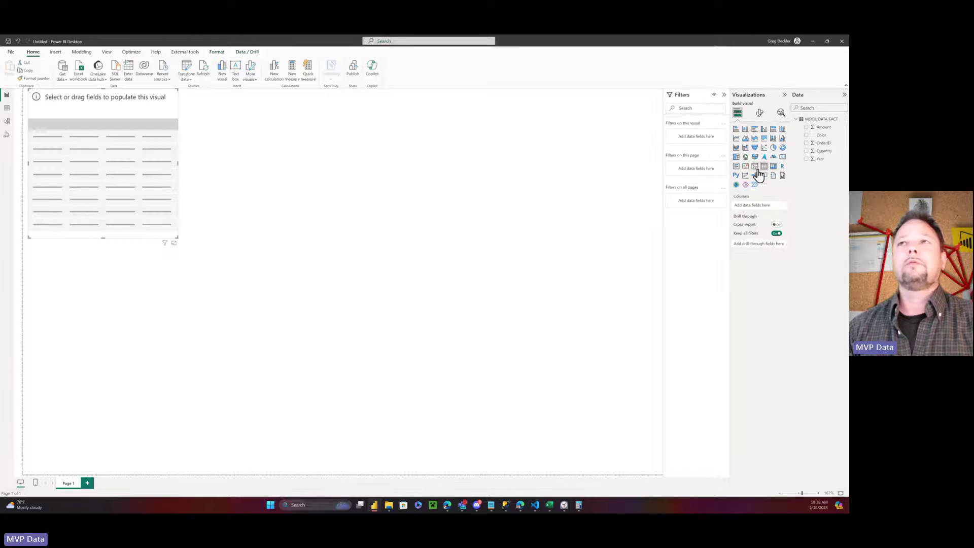
pyautogui.click(806, 142)
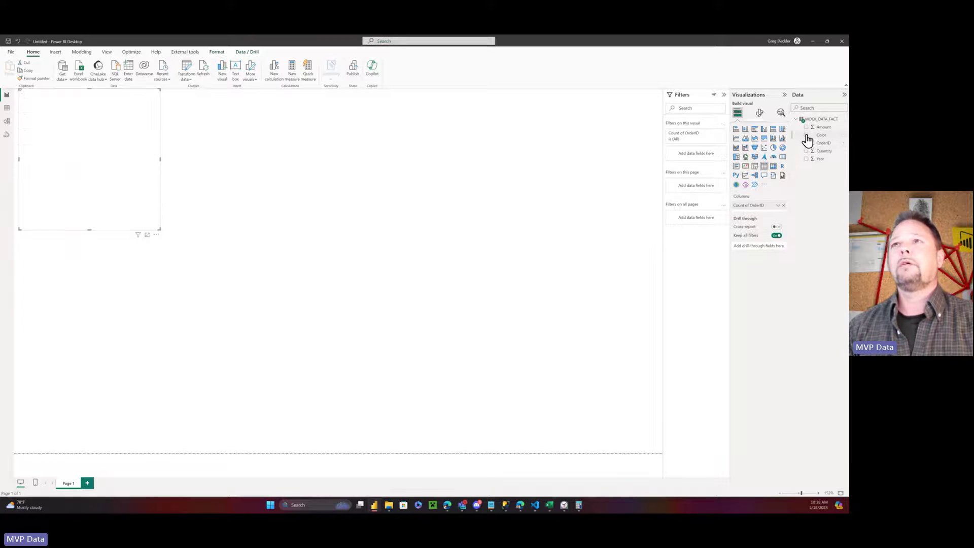
pyautogui.click(806, 135)
pyautogui.click(806, 159)
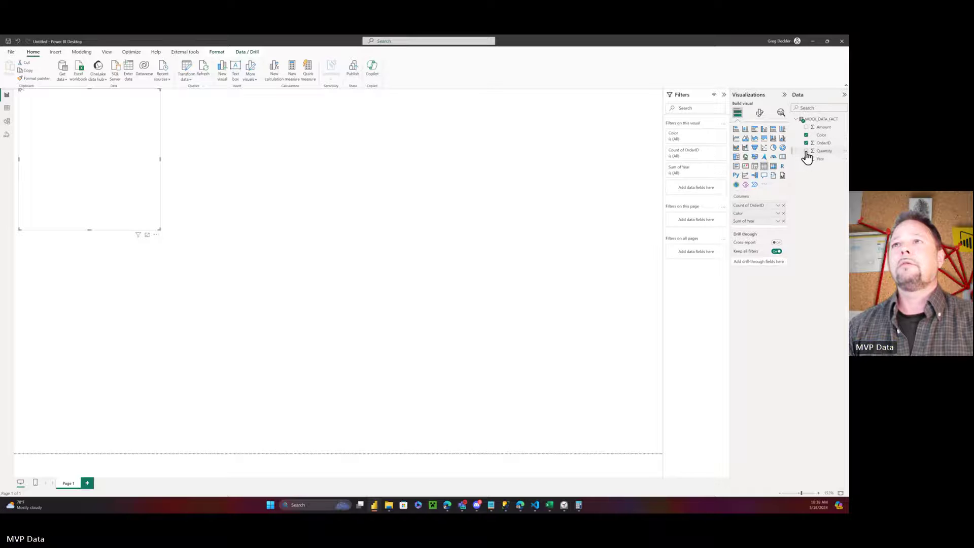
pyautogui.click(806, 126)
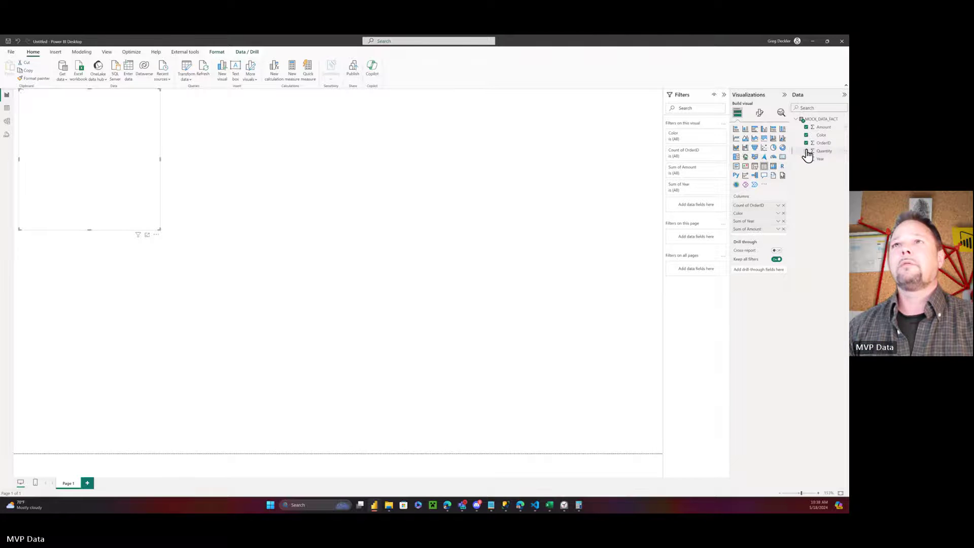
pyautogui.click(806, 150)
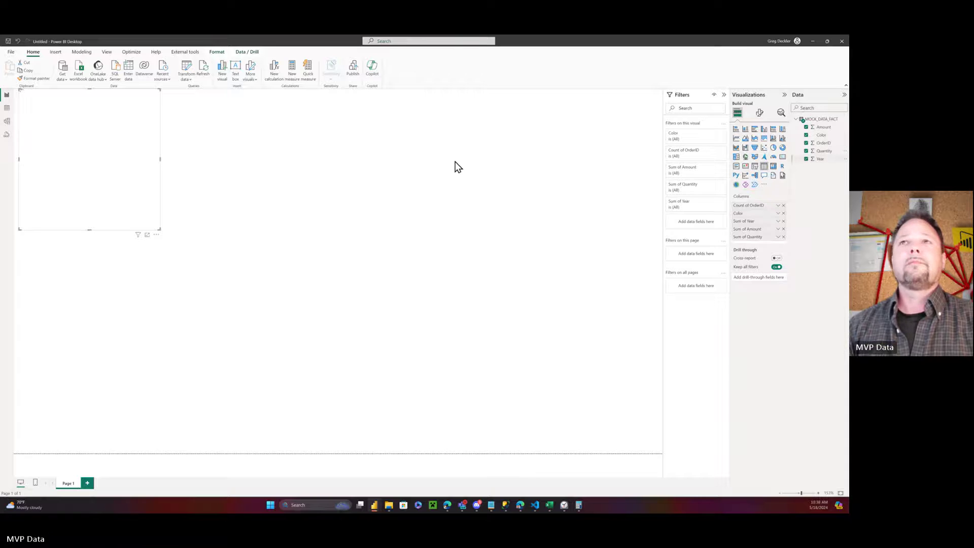
# - Add a Color slicer and a duplicated Year slicer side by side, lengthening the Color slicer
pyautogui.click(755, 165)
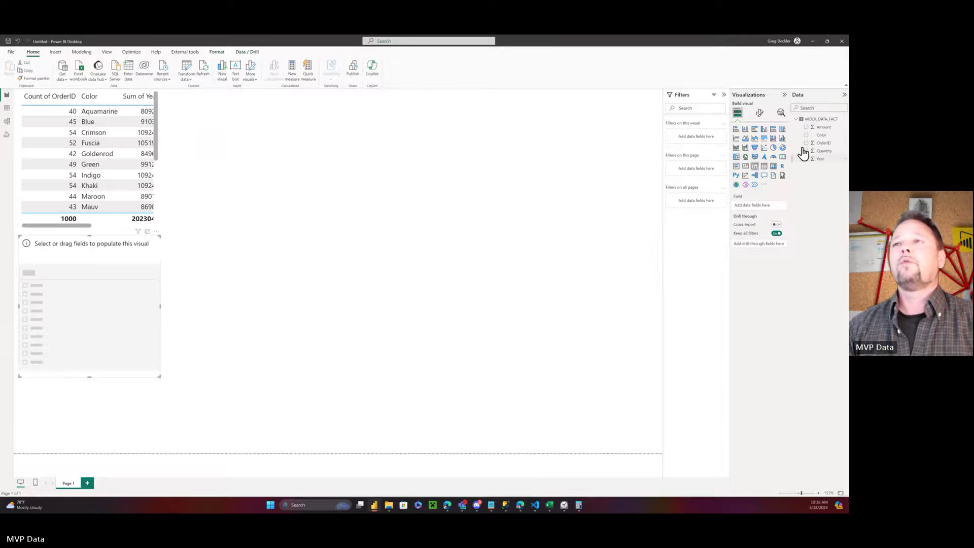
pyautogui.click(807, 135)
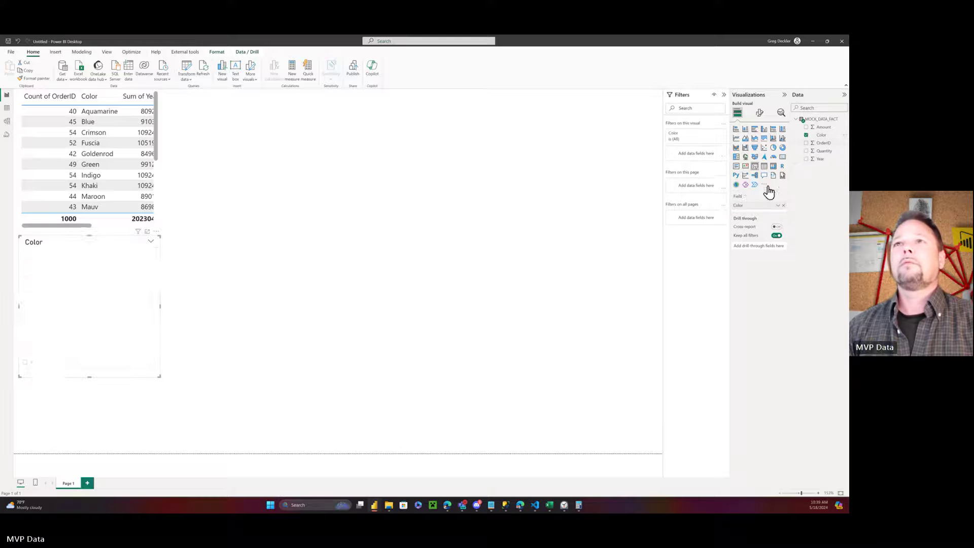
pyautogui.hotkey('ctrl', 'c')
pyautogui.hotkey('ctrl', 'v')
pyautogui.moveTo(130, 243); pyautogui.dragTo(627, 90)
pyautogui.moveTo(827, 161); pyautogui.dragTo(764, 206)
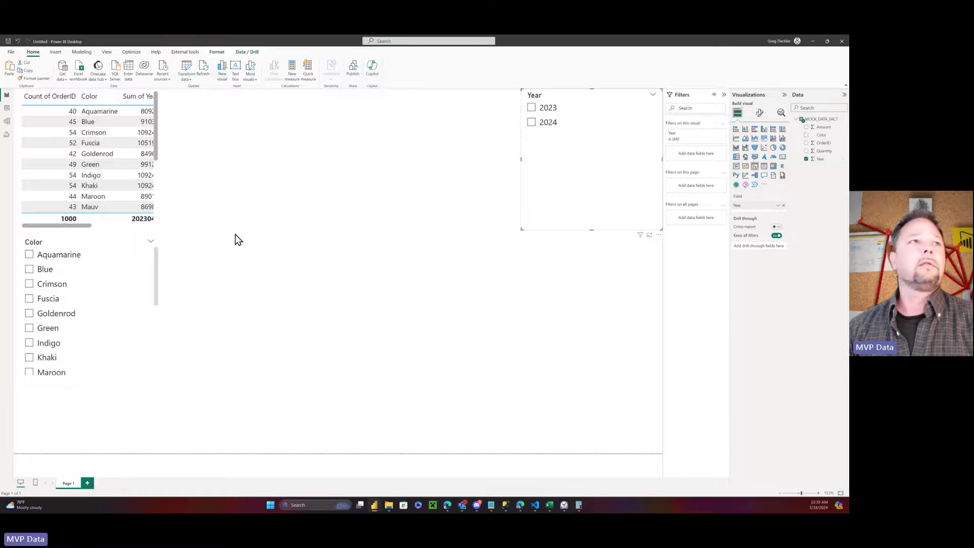
pyautogui.moveTo(111, 239); pyautogui.dragTo(475, 93)
pyautogui.moveTo(448, 229); pyautogui.dragTo(436, 410)
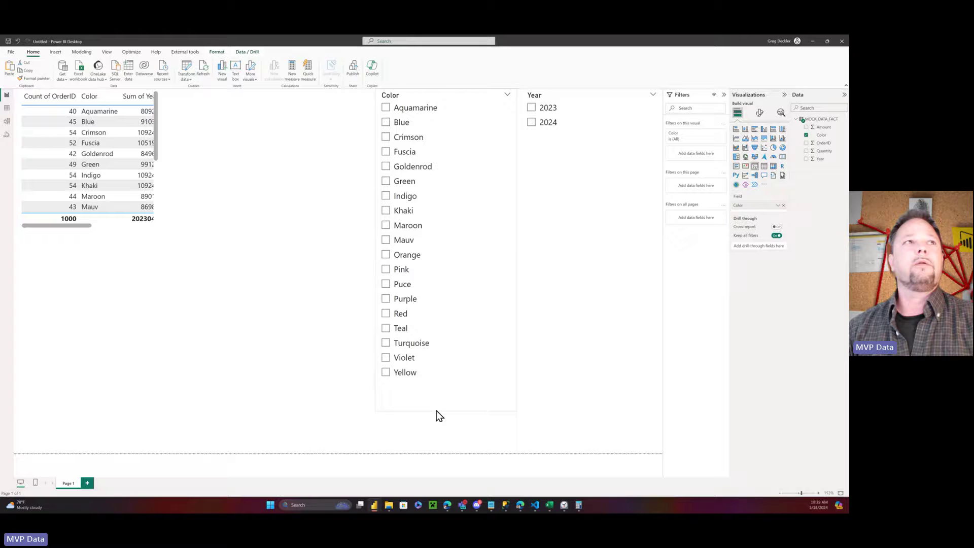
# - Enlarge the table to show all rows and columns, then stop the stopwatch at 1:23.31
pyautogui.click(159, 198)
pyautogui.moveTo(160, 229); pyautogui.dragTo(334, 387)
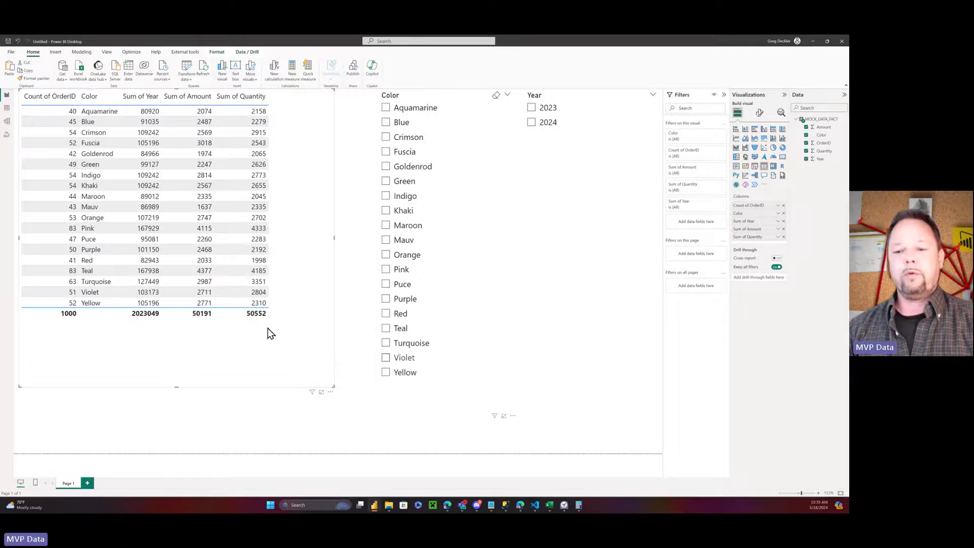
pyautogui.hotkey('alt', 'Tab')
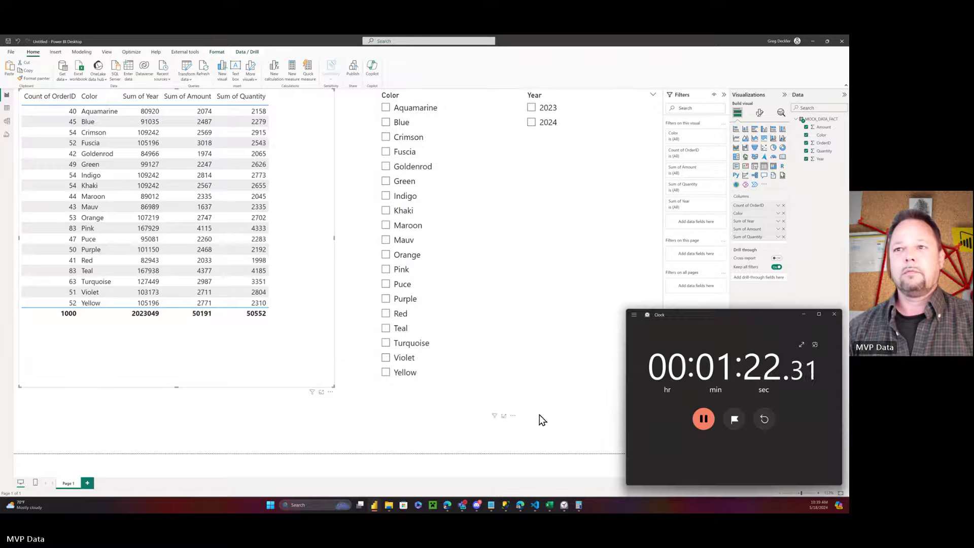
pyautogui.click(702, 420)
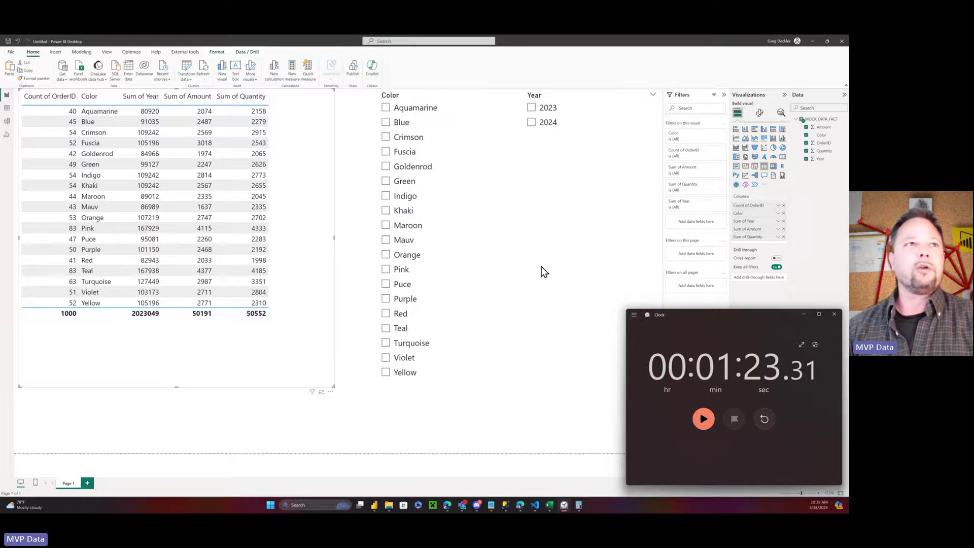
# - Save the report as Single Table.pbix in the quick measures folder, replacing the existing file
pyautogui.click(393, 98)
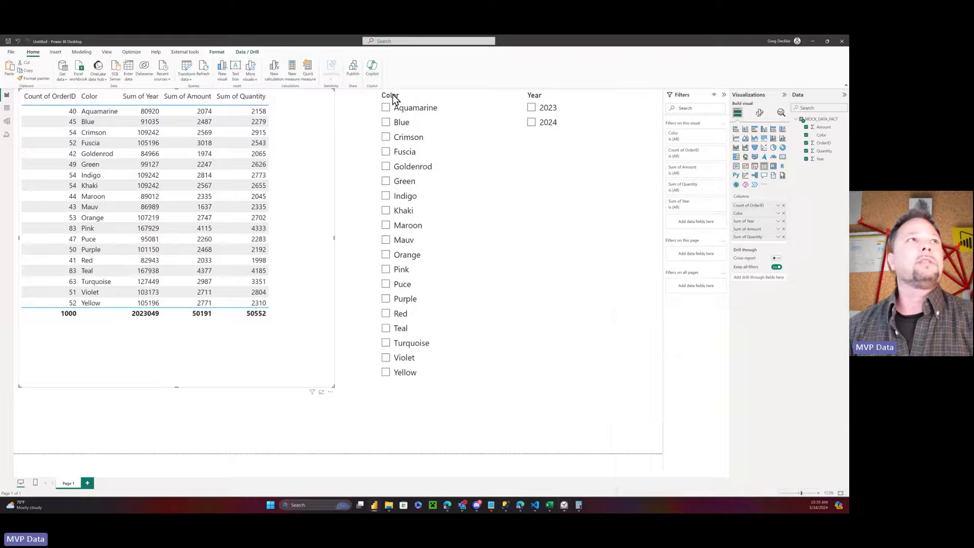
pyautogui.click(11, 56)
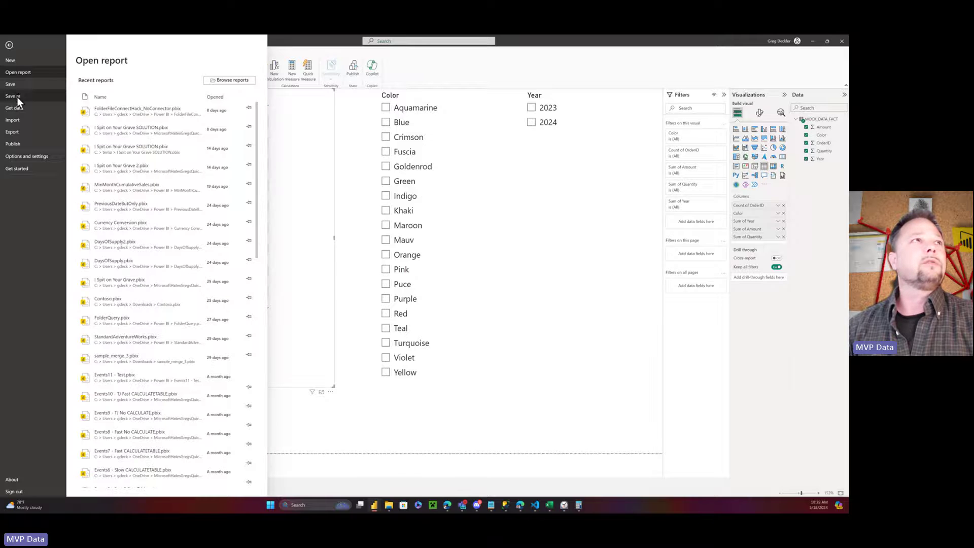
pyautogui.click(15, 82)
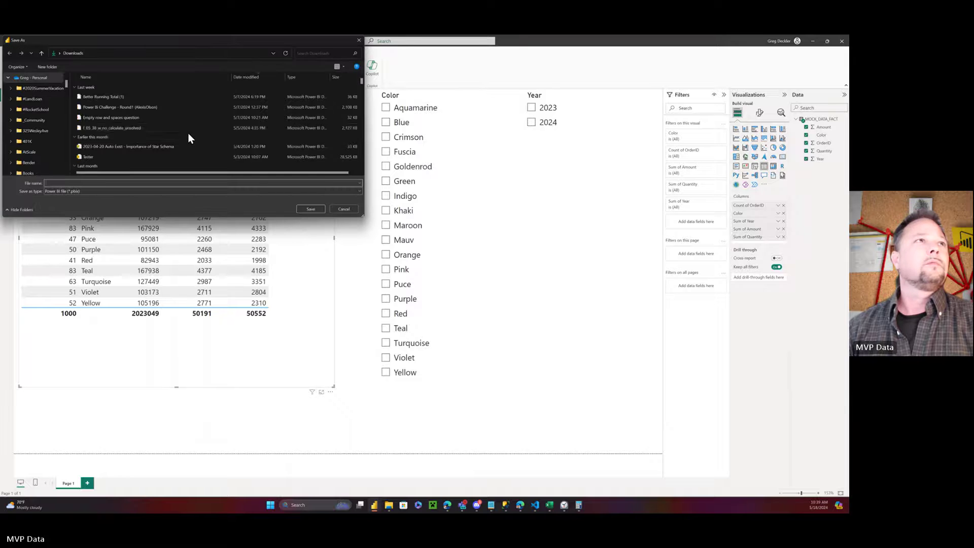
pyautogui.scroll(-10, 61, 111)
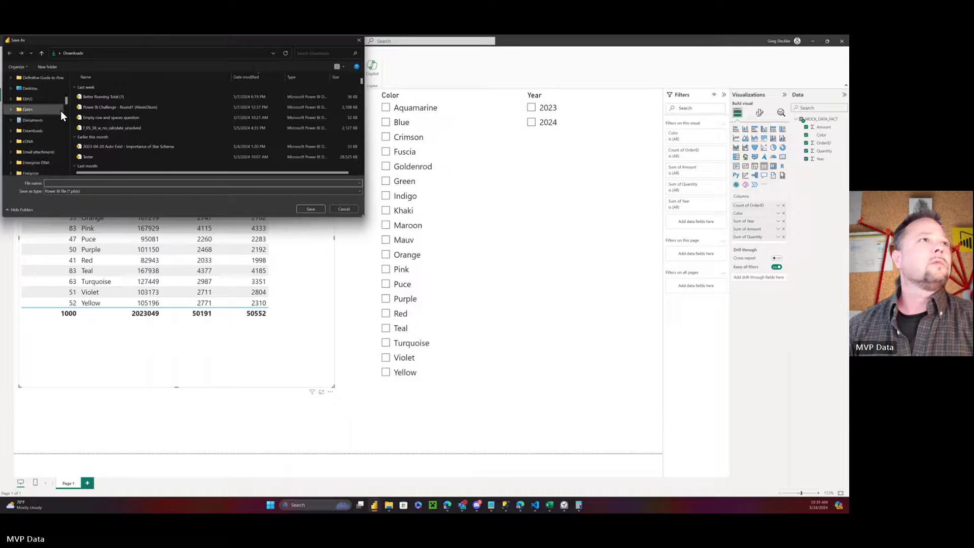
pyautogui.click(50, 141)
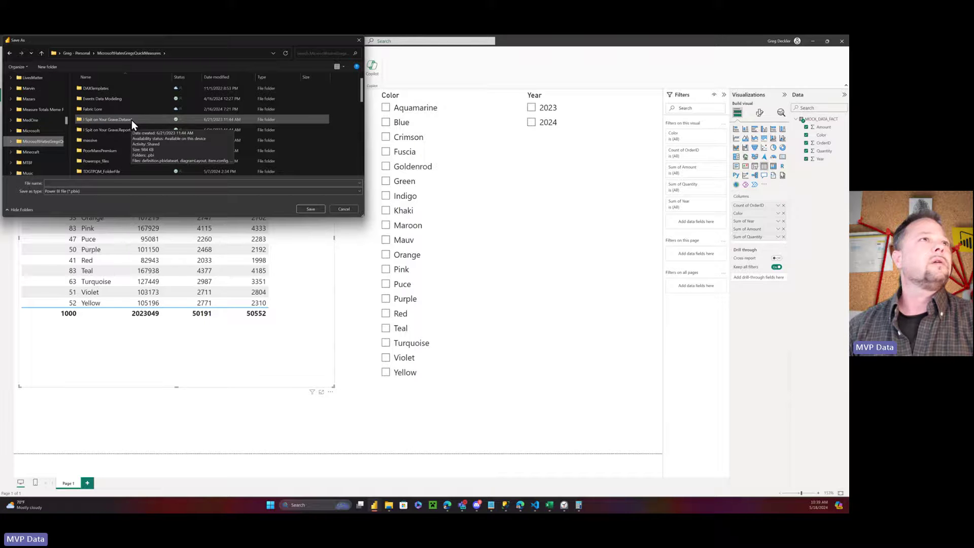
pyautogui.click(150, 183)
pyautogui.write('Single')
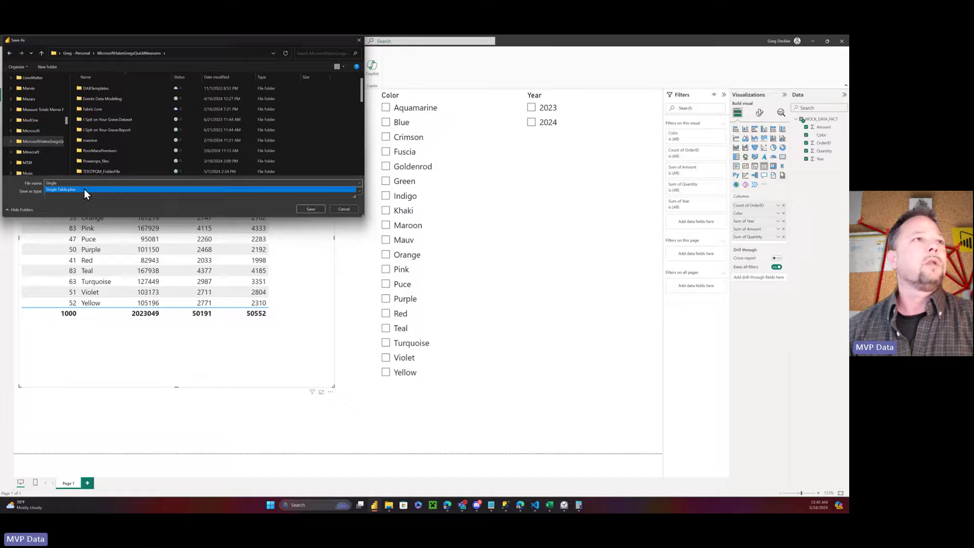
pyautogui.click(197, 193)
pyautogui.click(312, 209)
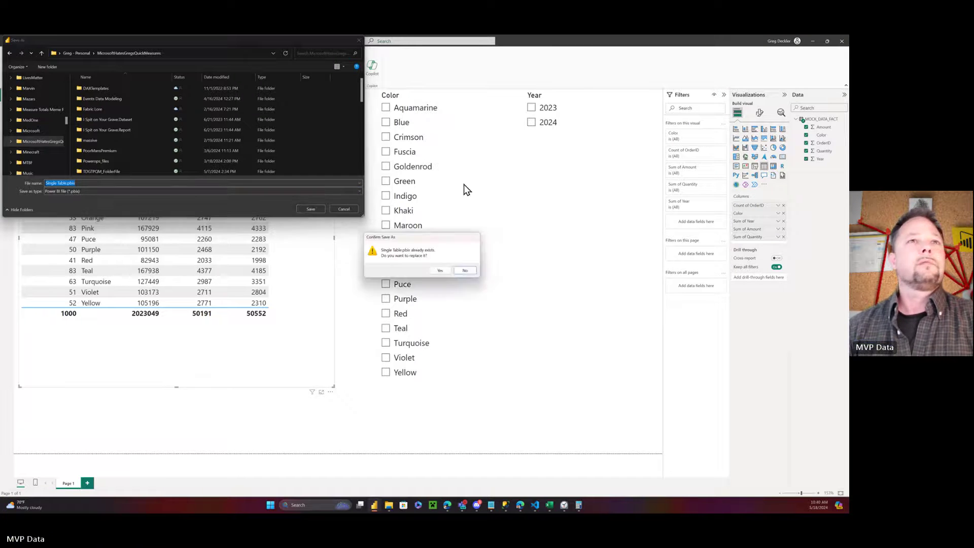
pyautogui.click(439, 271)
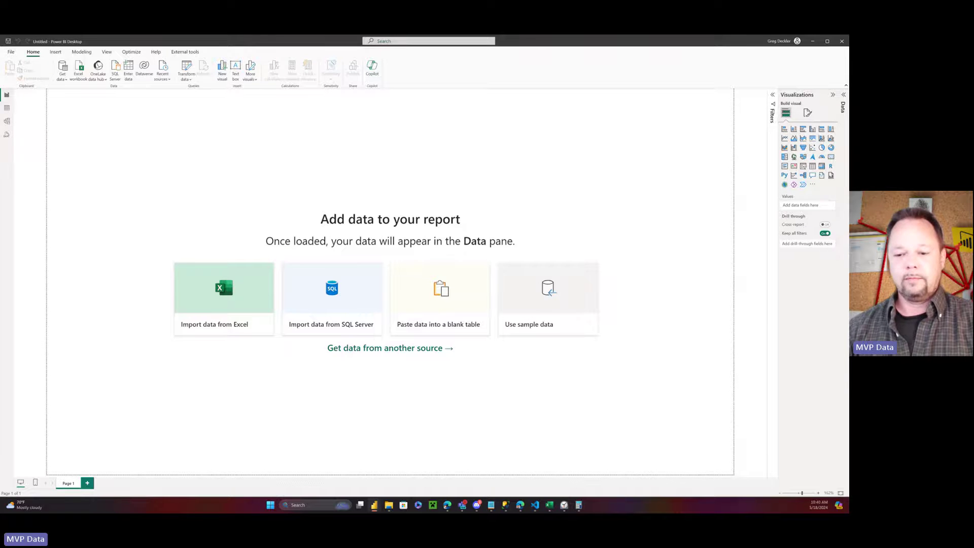
# - Reset the stopwatch to zero and start timing the new build
pyautogui.hotkey('alt', 'Tab')
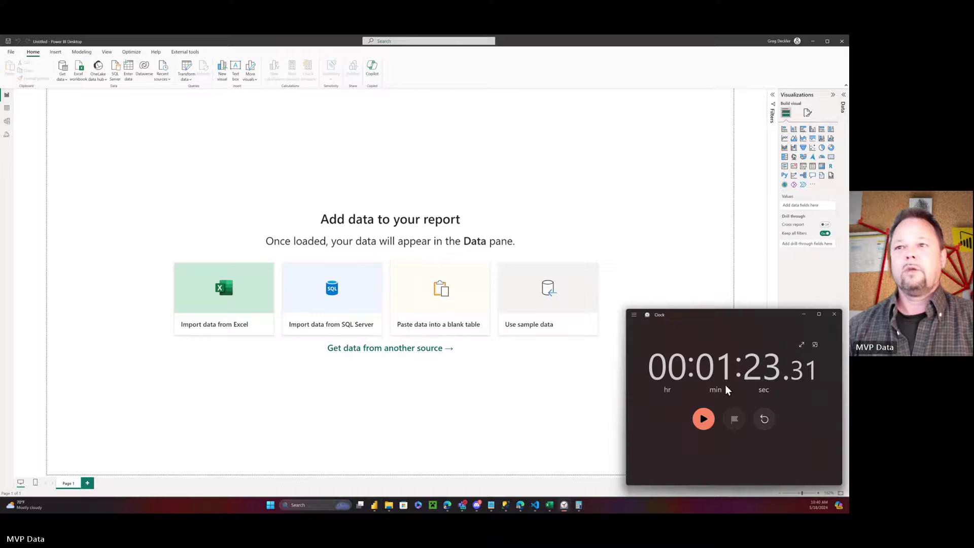
pyautogui.click(766, 418)
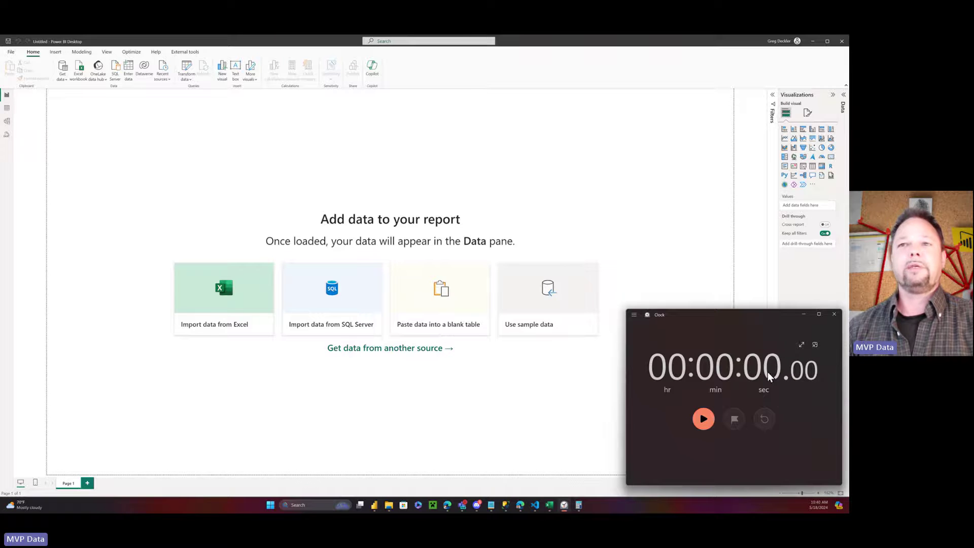
pyautogui.click(704, 418)
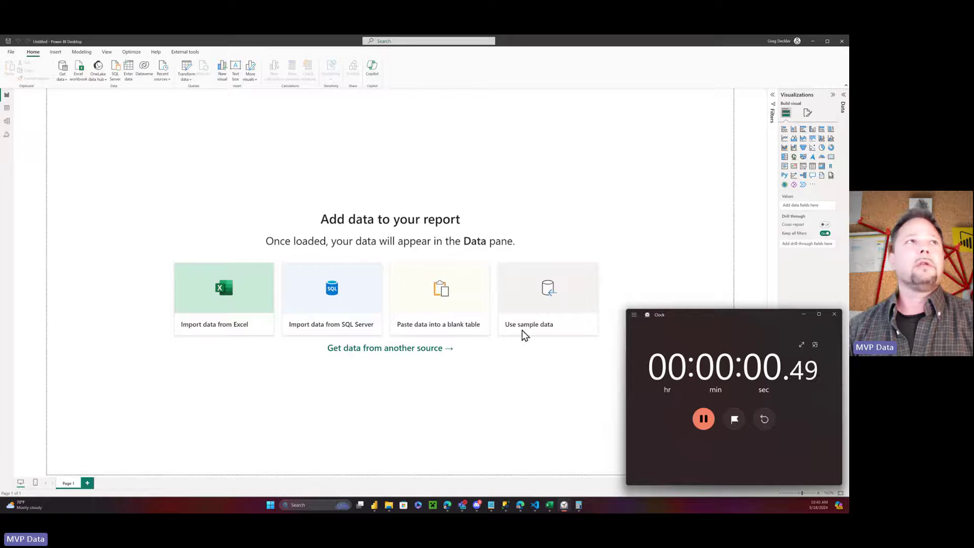
# - Open Downloads\MOCK_DATA_FACT.csv as a Text/CSV source to preview its columns
pyautogui.click(63, 81)
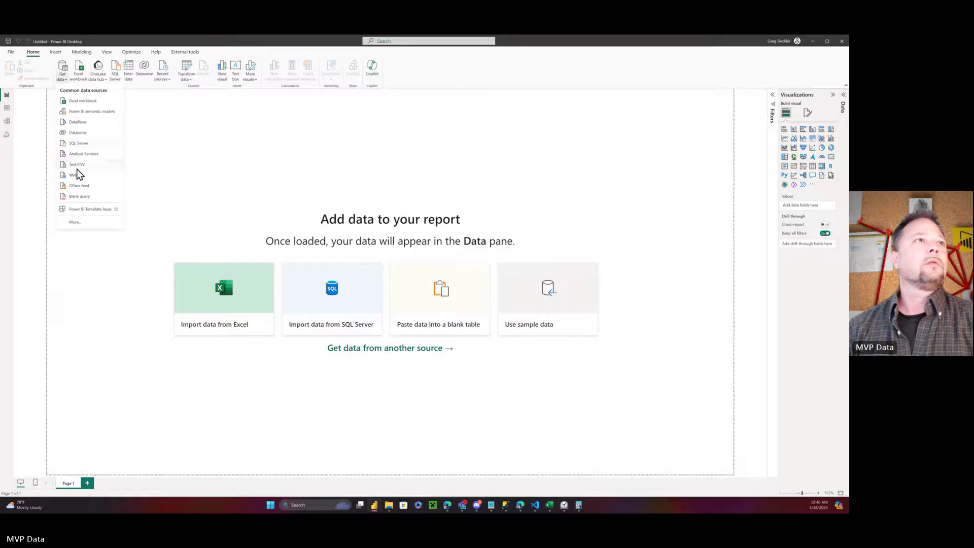
pyautogui.click(80, 164)
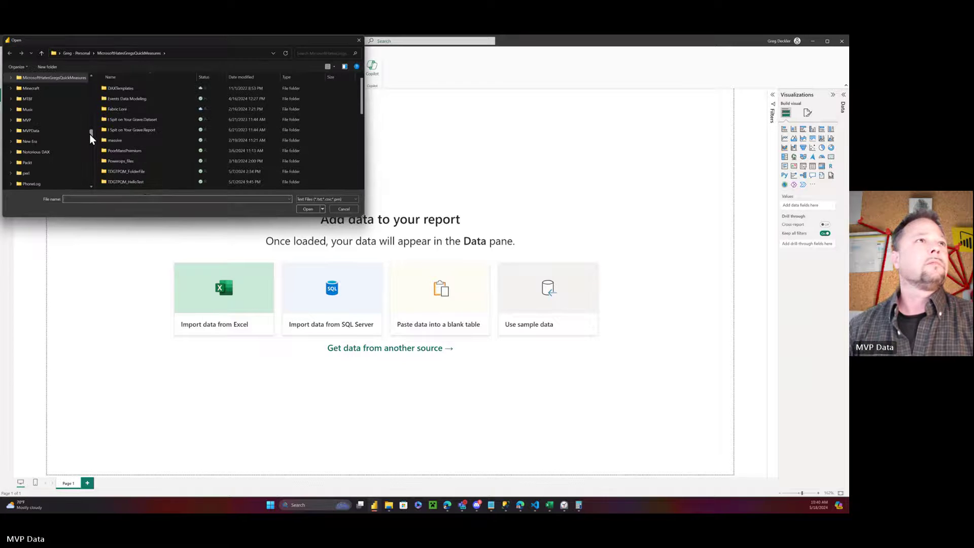
pyautogui.moveTo(93, 133); pyautogui.dragTo(90, 178)
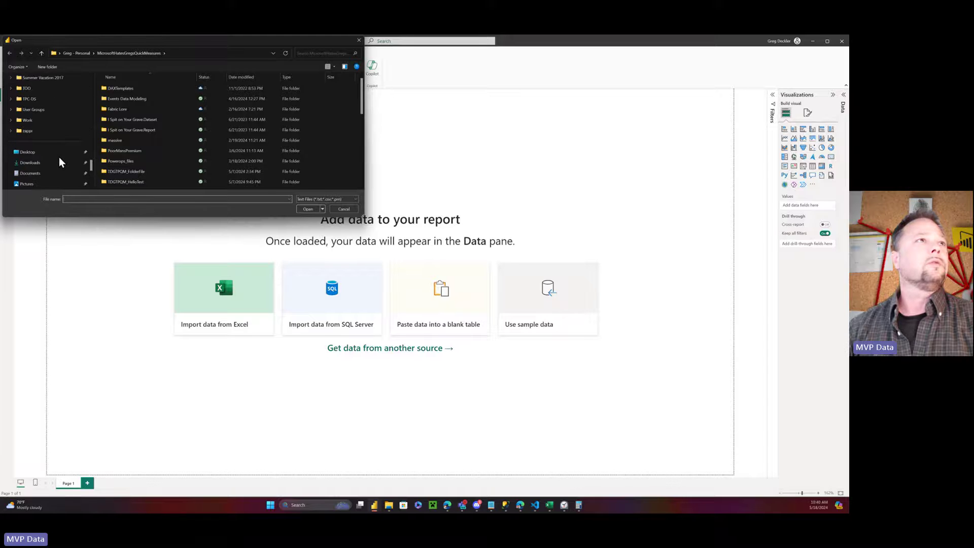
pyautogui.click(36, 163)
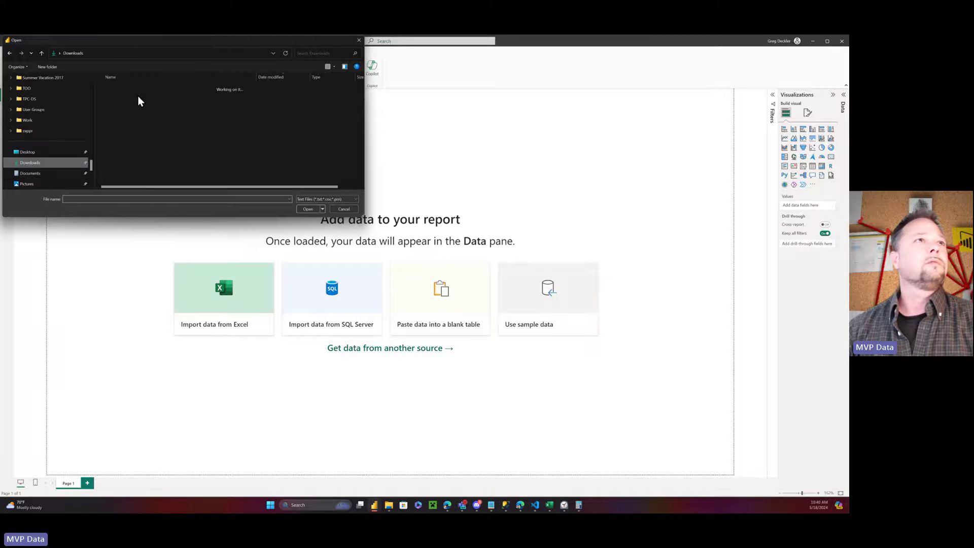
pyautogui.click(126, 96)
pyautogui.click(308, 209)
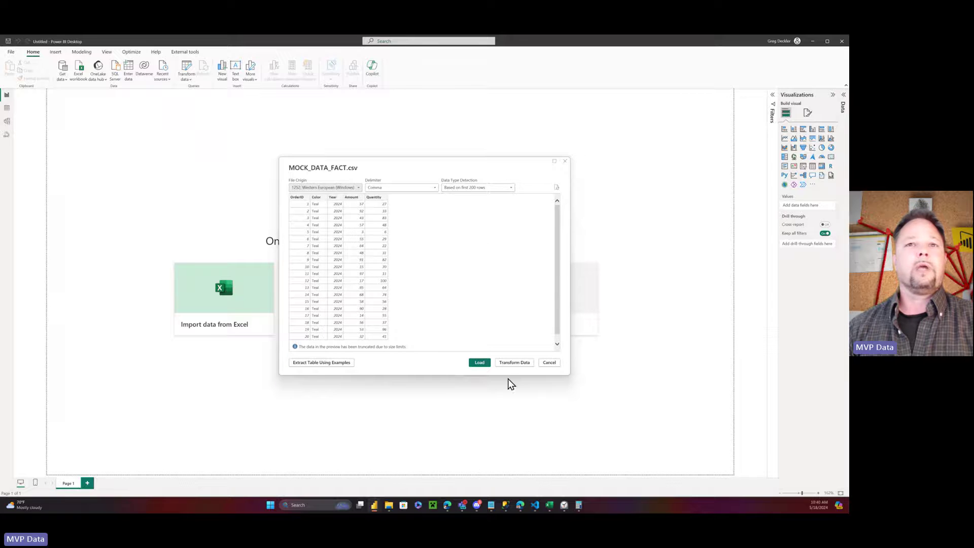
# - In Power Query, create a 'Color' query referencing MOCK_DATA_FACT with only the Color column
pyautogui.click(514, 362)
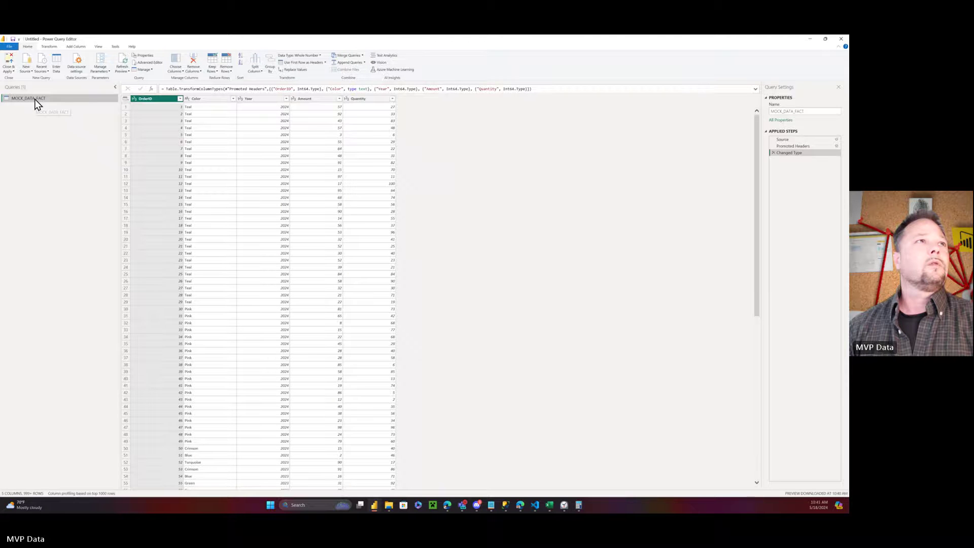
pyautogui.rightClick(34, 99)
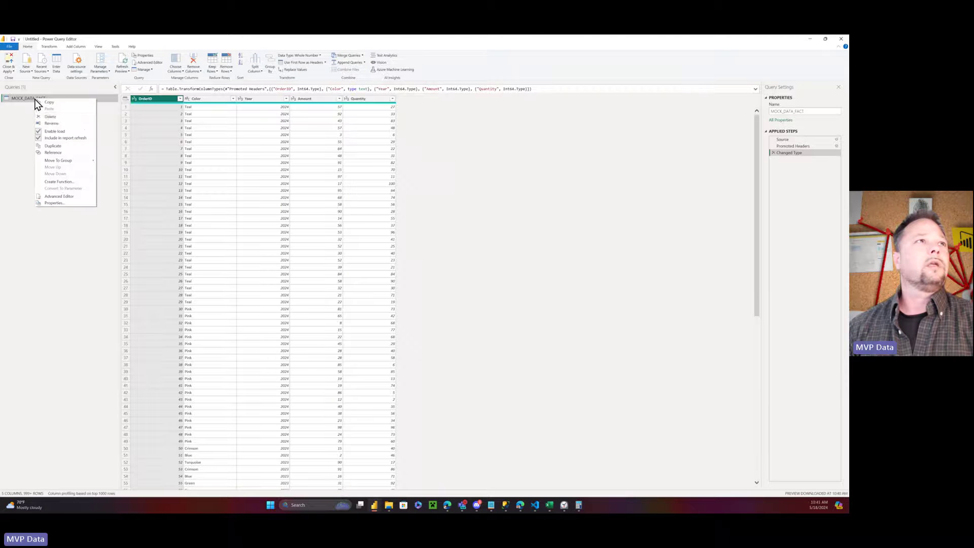
pyautogui.click(56, 152)
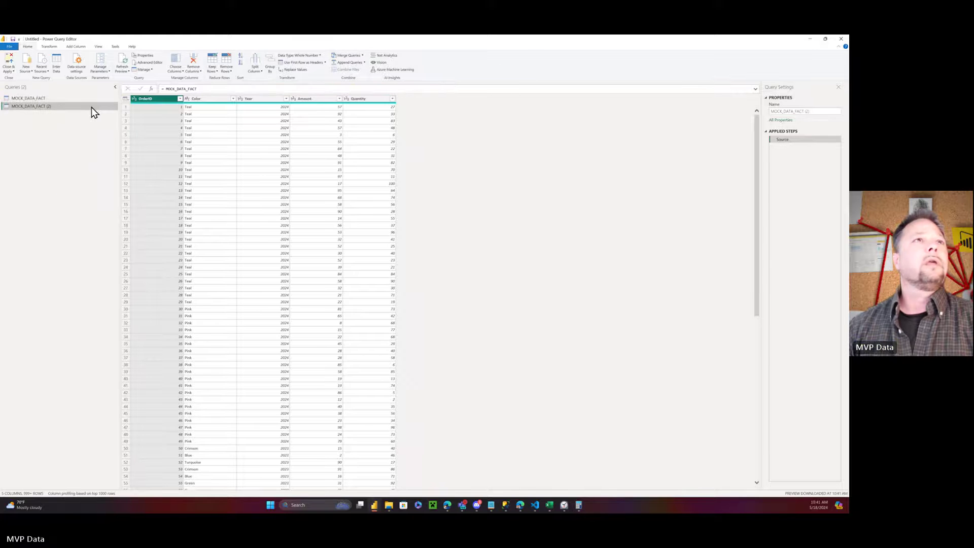
pyautogui.click(223, 99)
pyautogui.rightClick(223, 100)
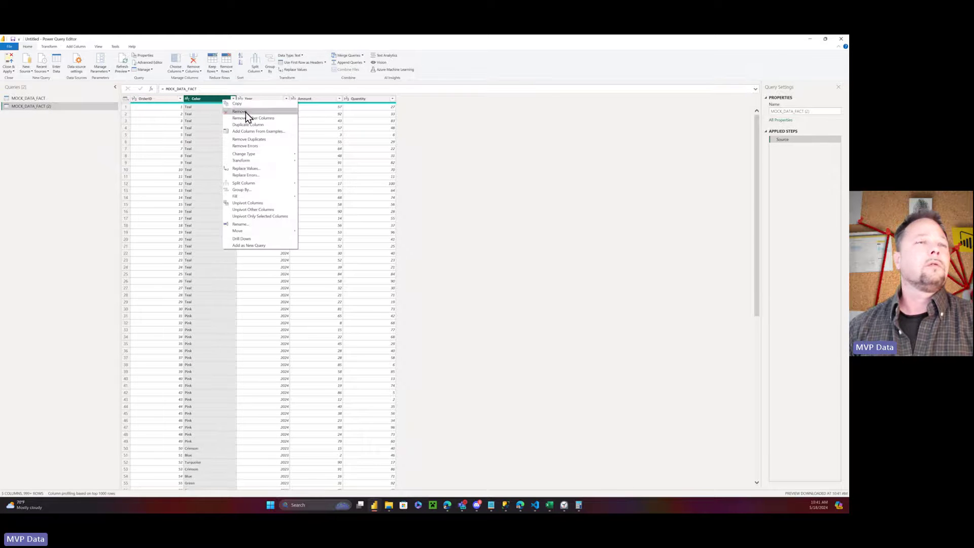
pyautogui.click(249, 119)
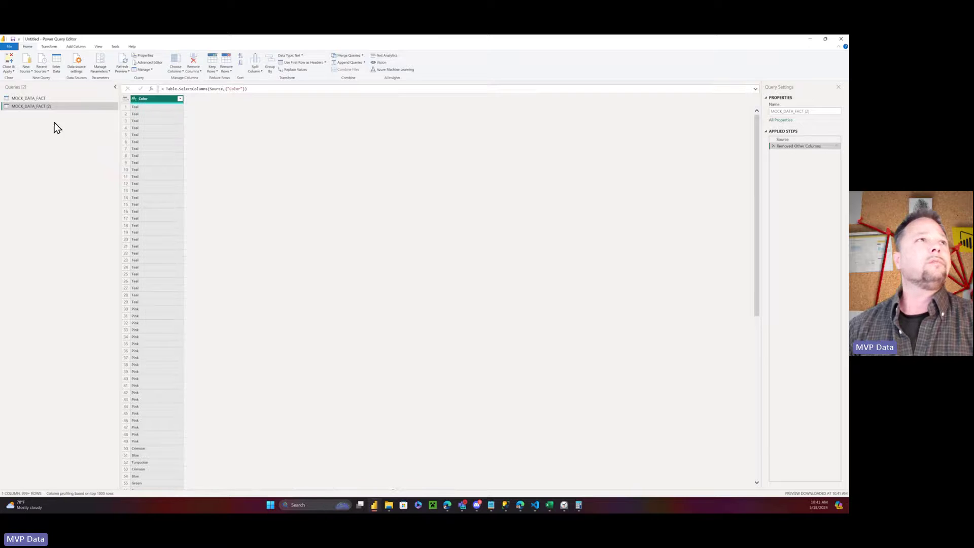
pyautogui.doubleClick(54, 108)
pyautogui.write('Color')
pyautogui.press('Return')
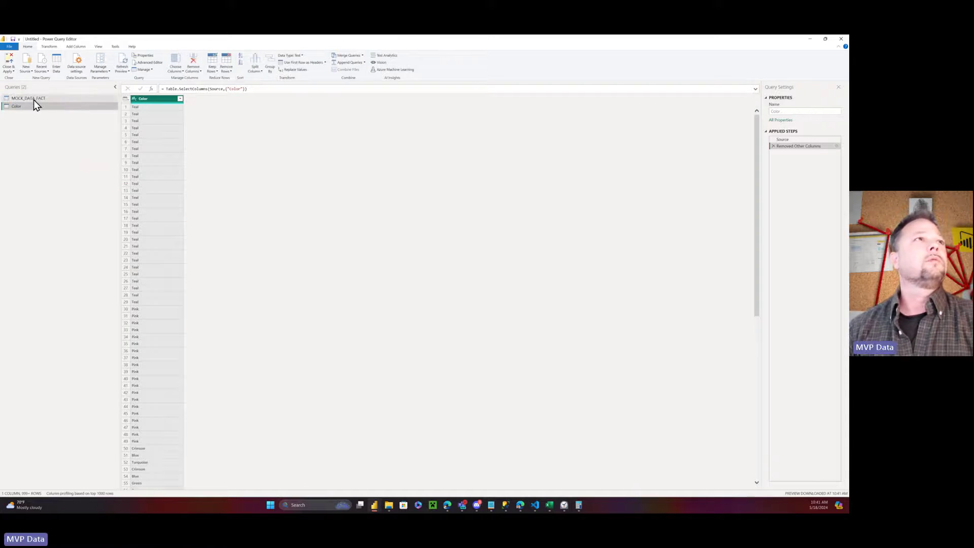
# - Create a 'Year' reference query keeping only the Year column, then Close & Apply
pyautogui.click(34, 99)
pyautogui.rightClick(33, 99)
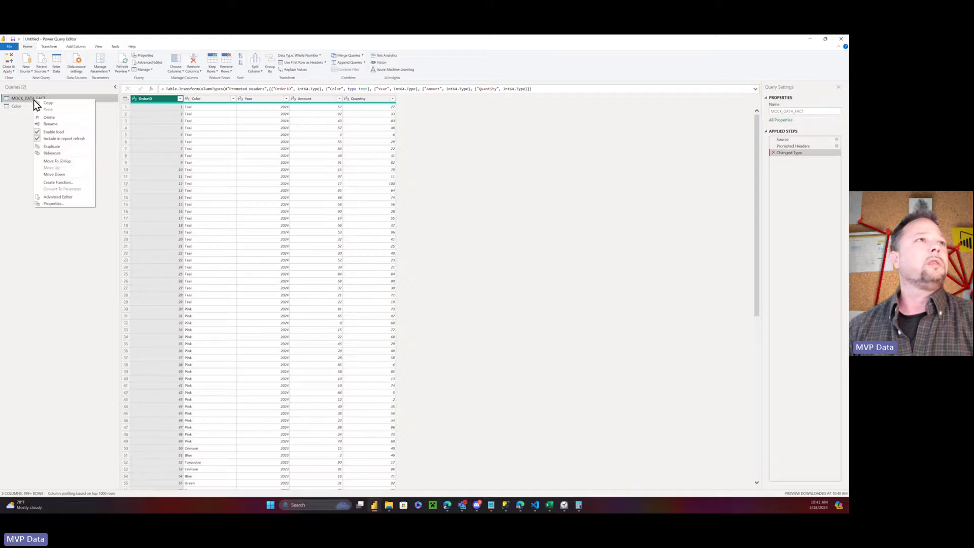
pyautogui.click(62, 154)
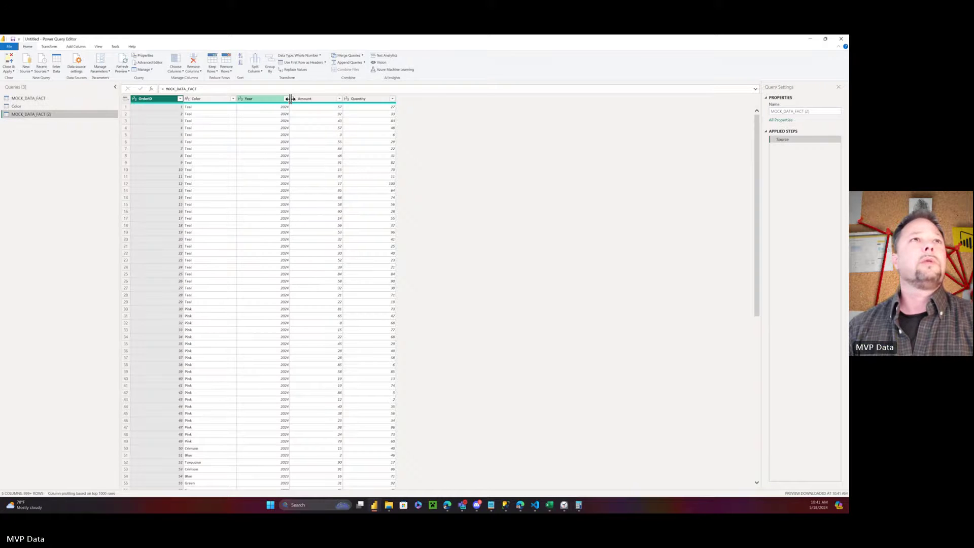
pyautogui.click(266, 98)
pyautogui.rightClick(267, 99)
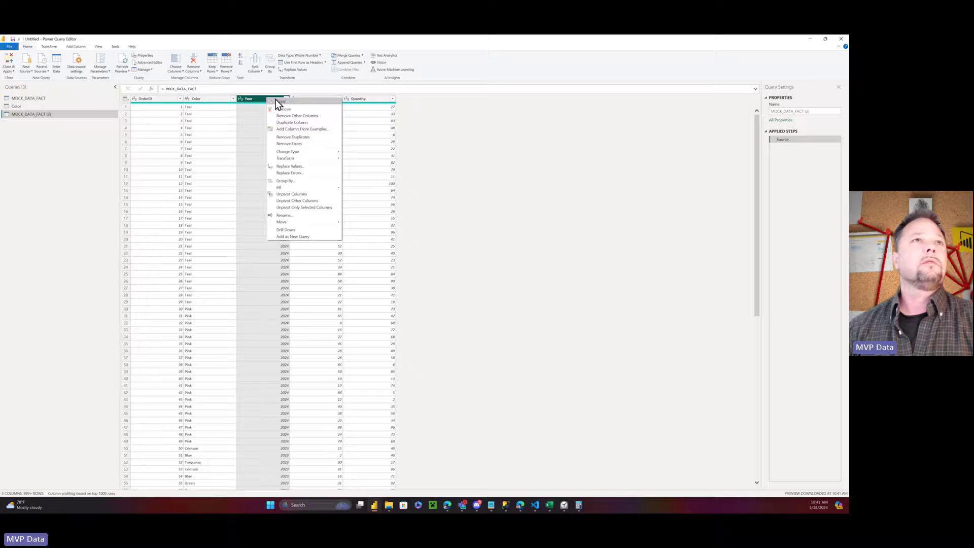
pyautogui.click(300, 116)
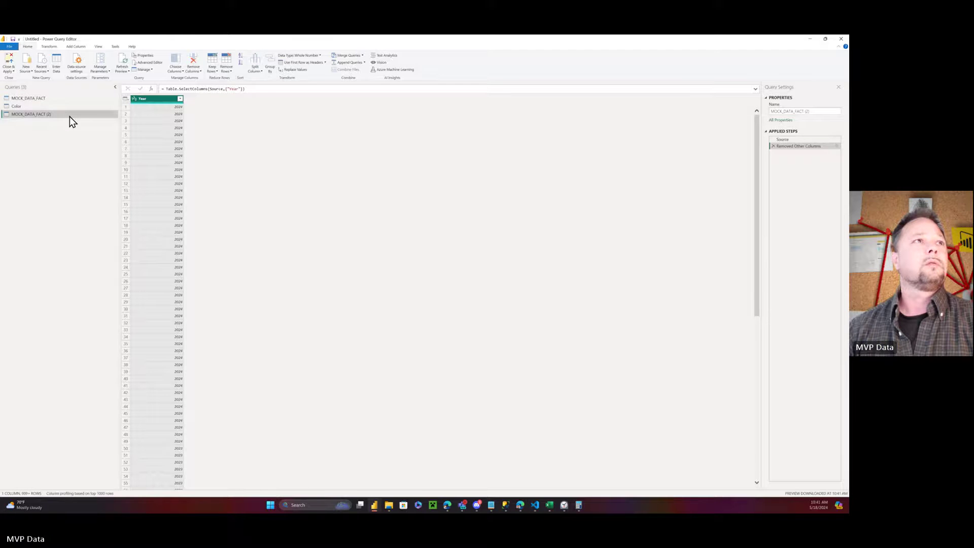
pyautogui.doubleClick(69, 116)
pyautogui.write('Year')
pyautogui.press('Return')
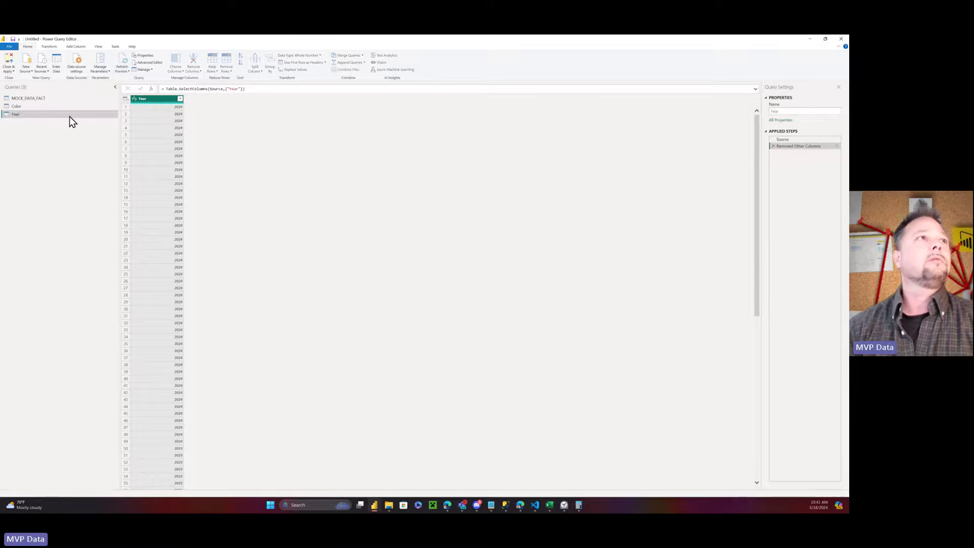
pyautogui.click(7, 62)
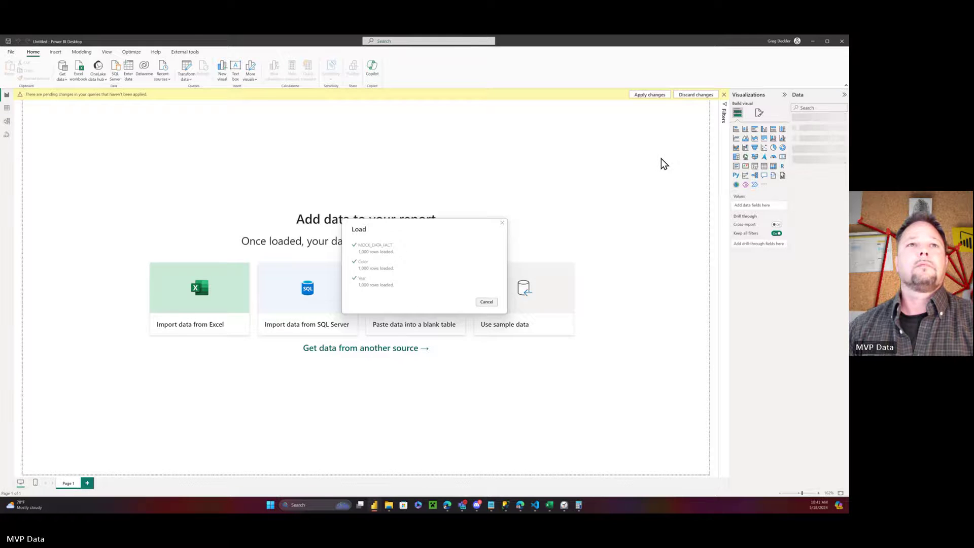
# - Show the model diagram, try relating Year to MOCK_DATA_FACT's Year, then cancel the relationship
pyautogui.click(7, 121)
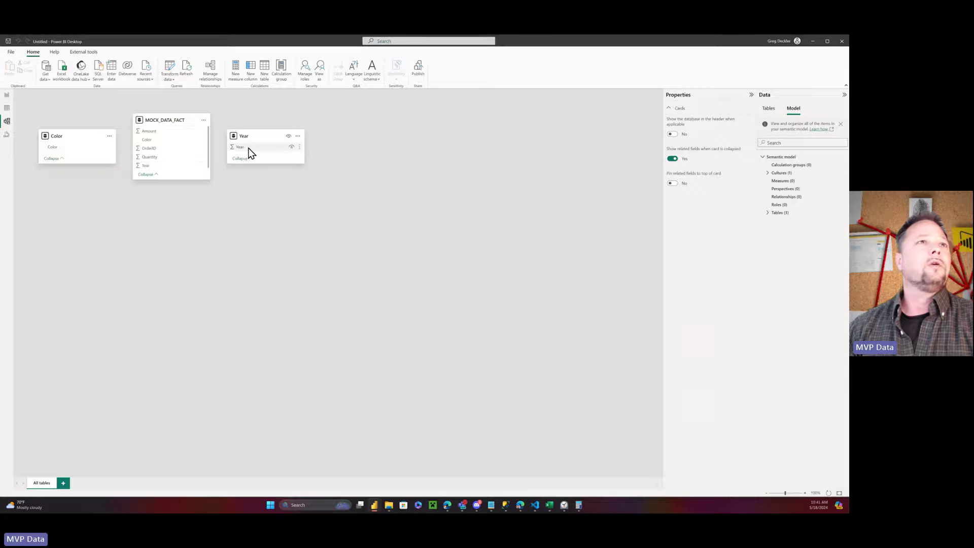
pyautogui.moveTo(248, 148); pyautogui.dragTo(183, 167)
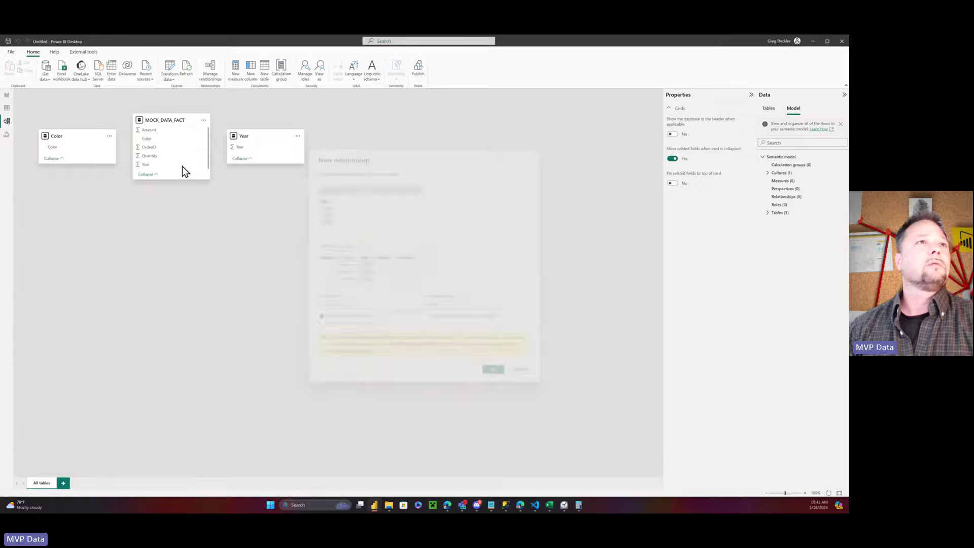
pyautogui.click(518, 370)
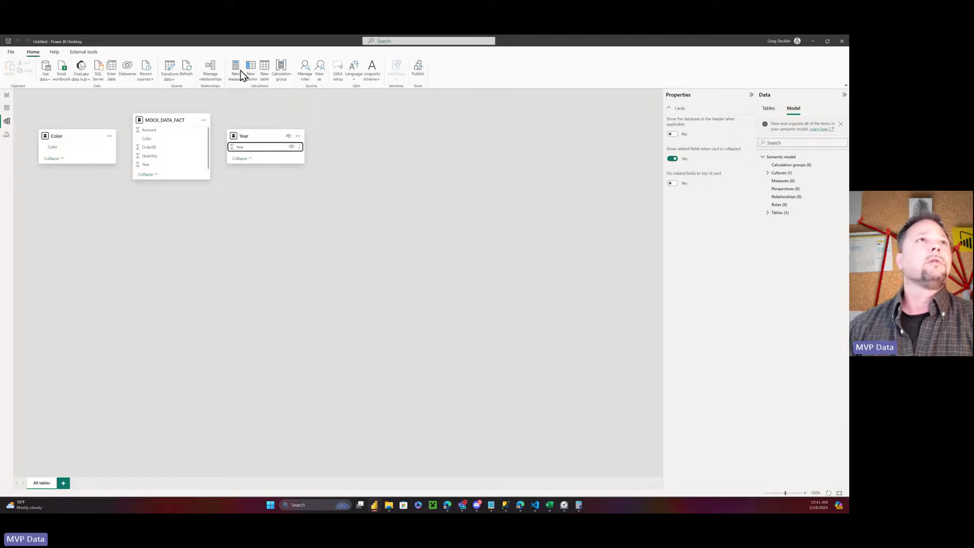
# - Remove duplicates in the Year and Color queries, then relate Color to MOCK_DATA_FACT's Color field
pyautogui.click(168, 71)
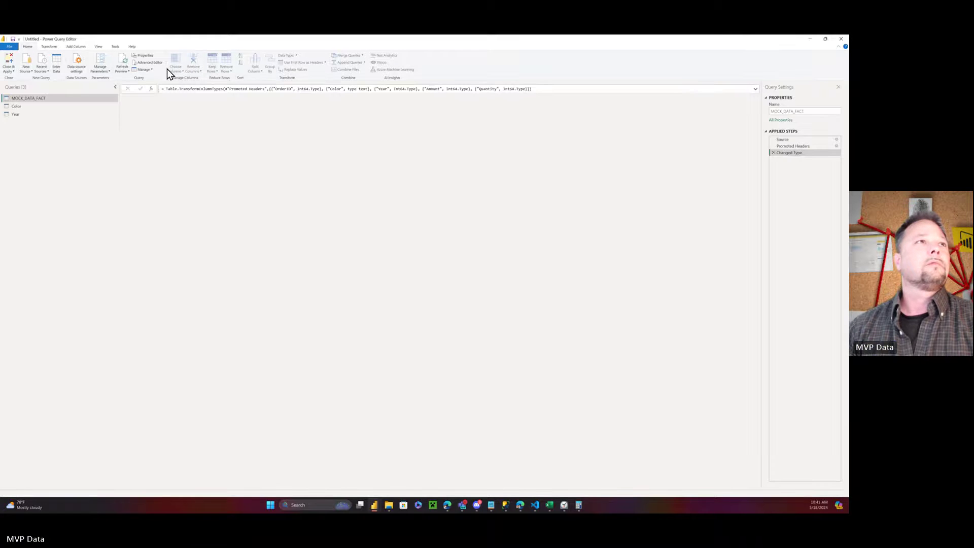
pyautogui.click(17, 114)
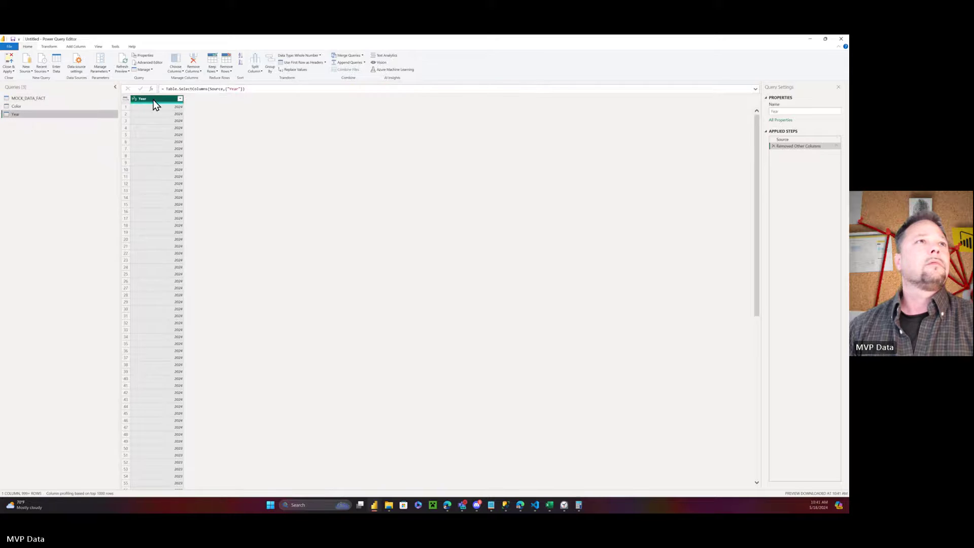
pyautogui.rightClick(153, 100)
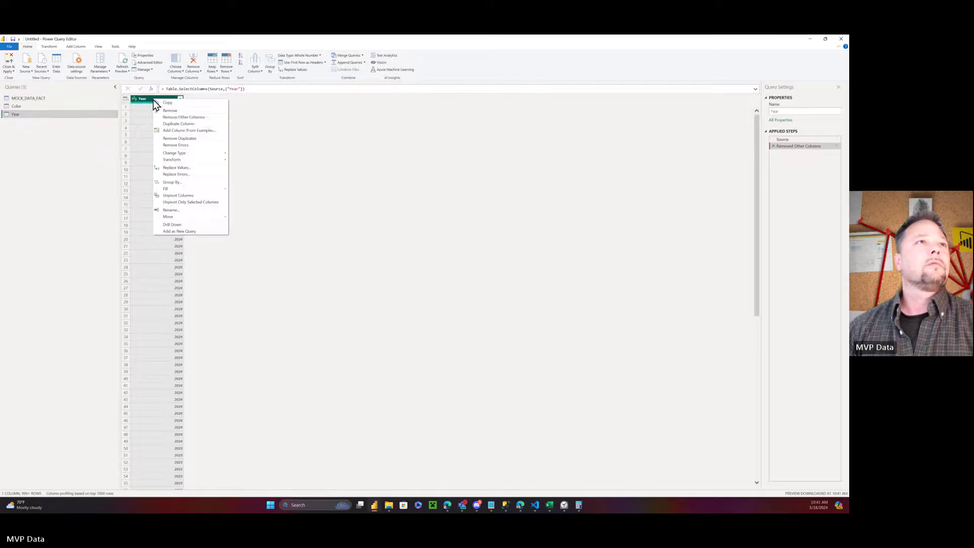
pyautogui.click(184, 140)
pyautogui.click(52, 107)
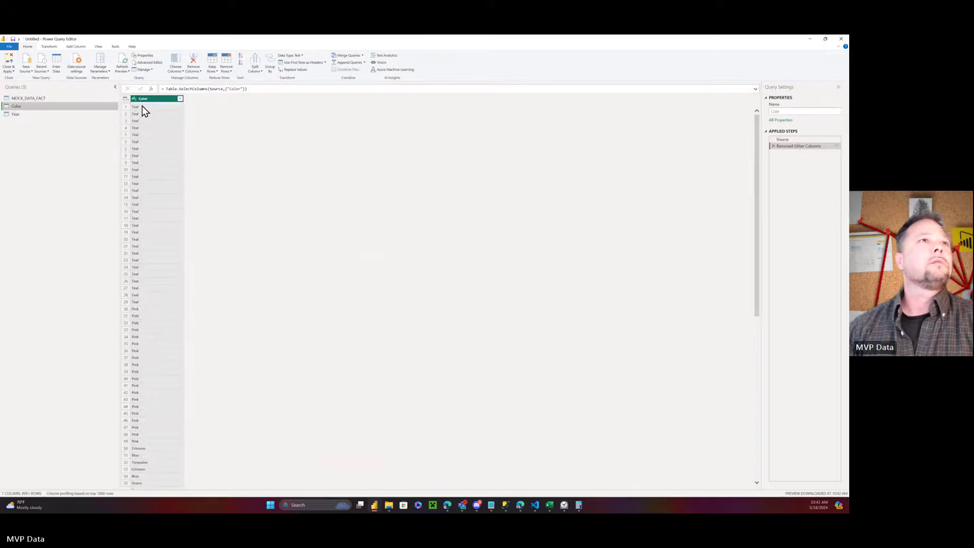
pyautogui.rightClick(153, 100)
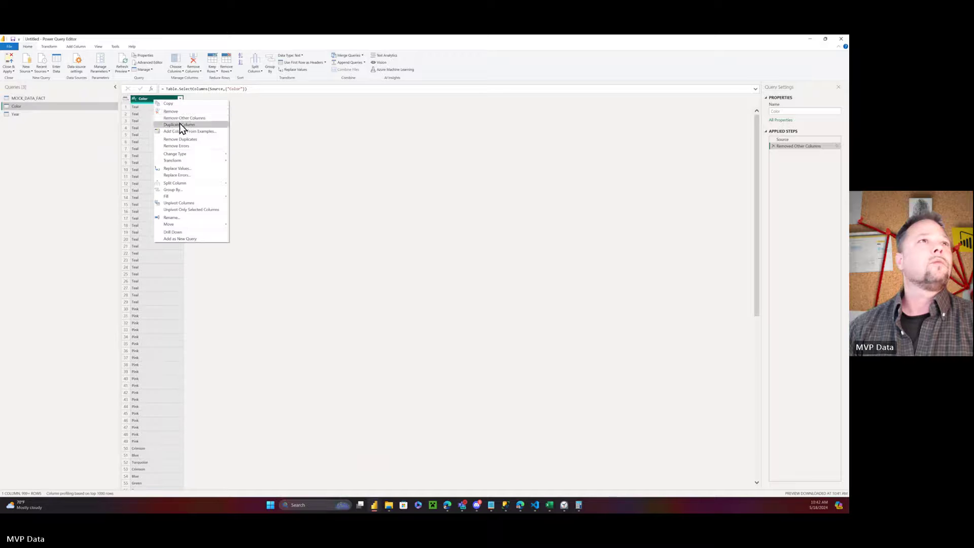
pyautogui.click(180, 139)
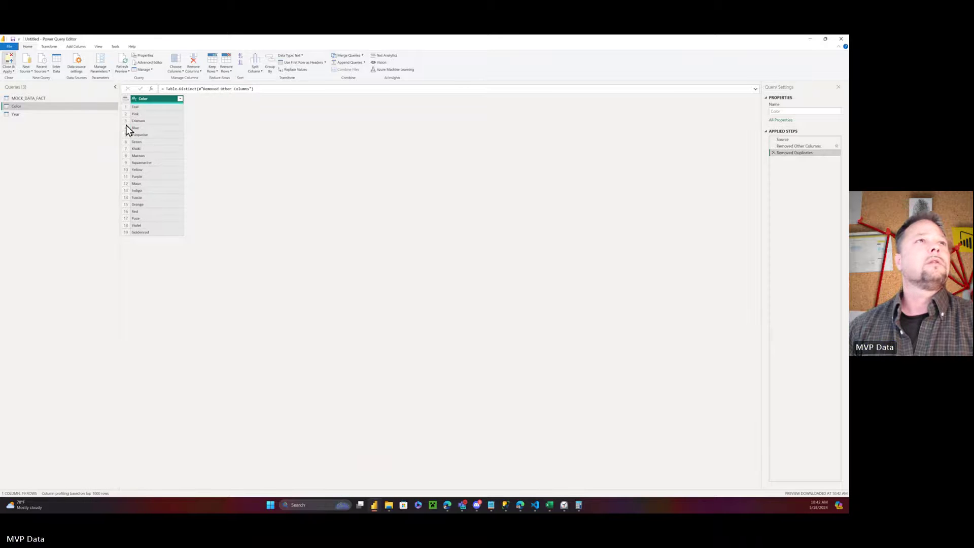
pyautogui.hotkey('alt', 'Tab')
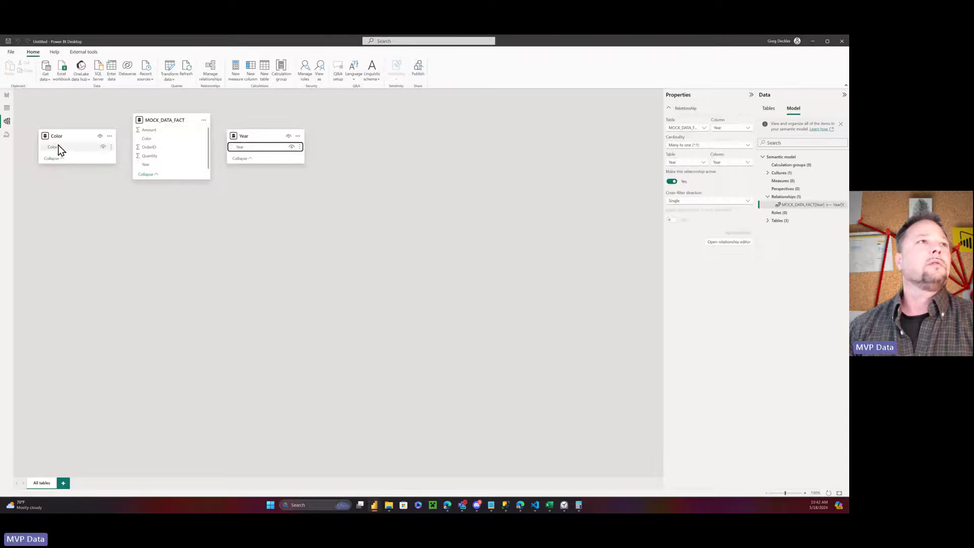
pyautogui.moveTo(59, 147); pyautogui.dragTo(148, 139)
# - Add a table of OrderID count, Color, Year, Sum of Amount and Sum of Quantity
pyautogui.click(7, 94)
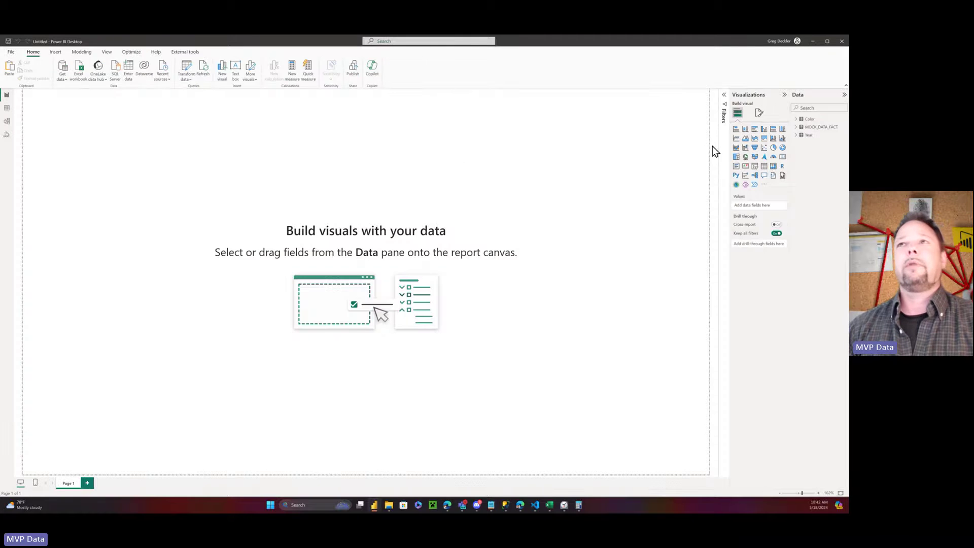
pyautogui.click(764, 168)
pyautogui.click(796, 127)
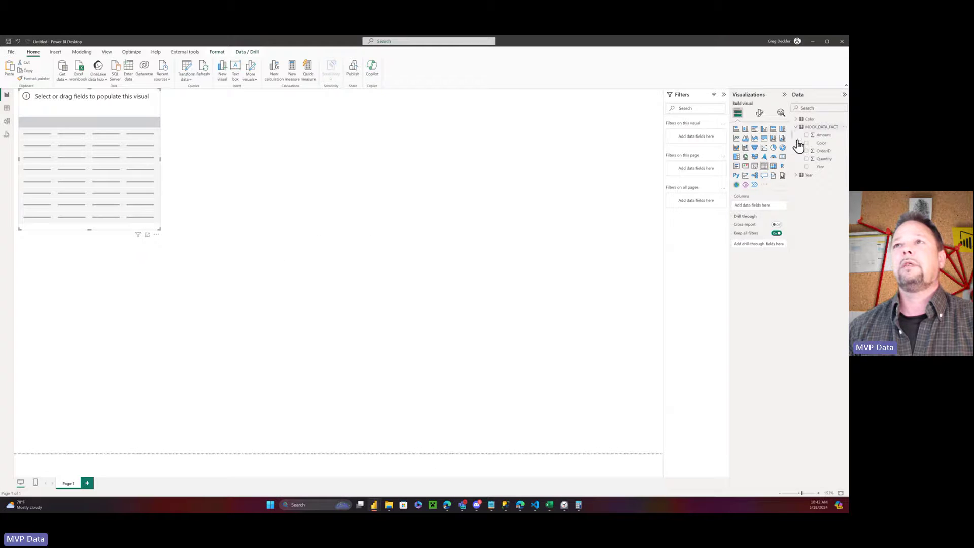
pyautogui.click(806, 151)
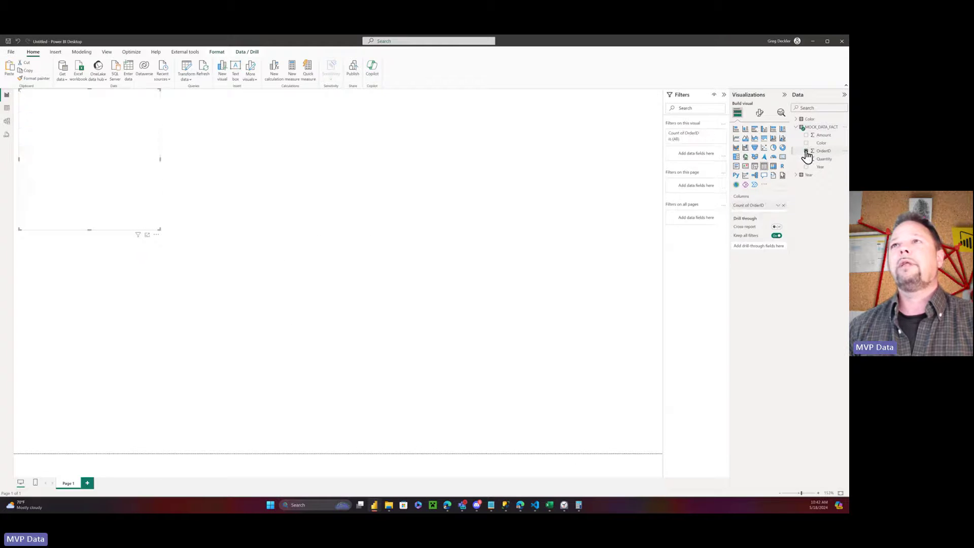
pyautogui.click(806, 144)
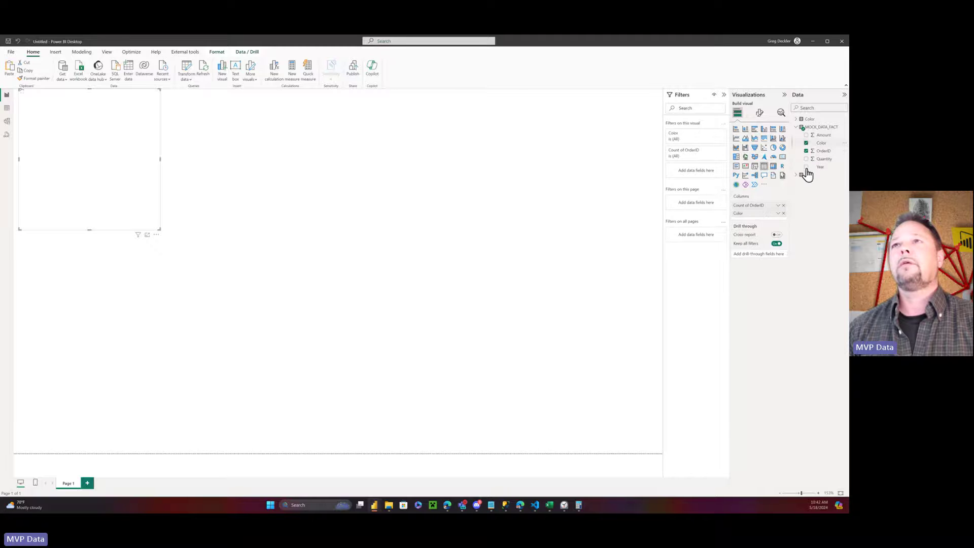
pyautogui.click(806, 167)
pyautogui.click(806, 135)
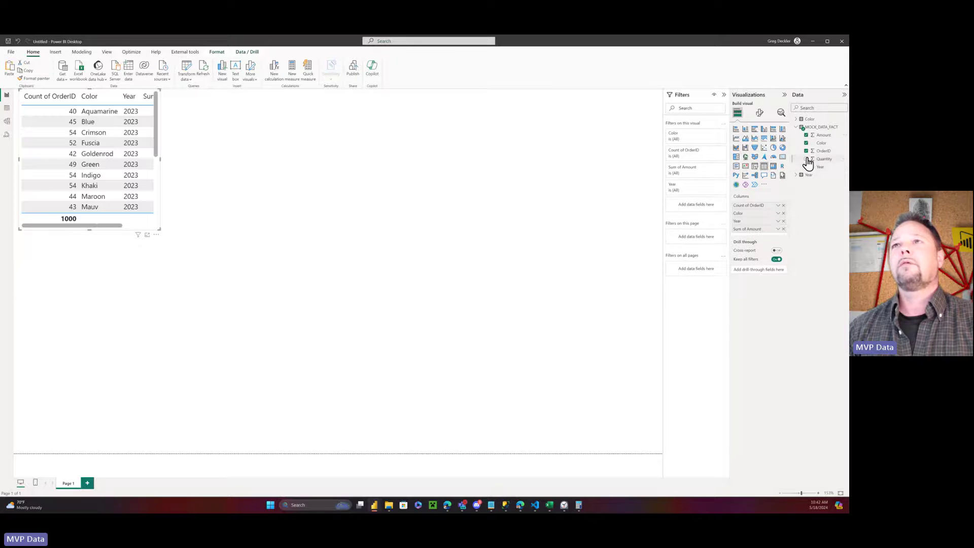
pyautogui.click(806, 159)
pyautogui.click(386, 158)
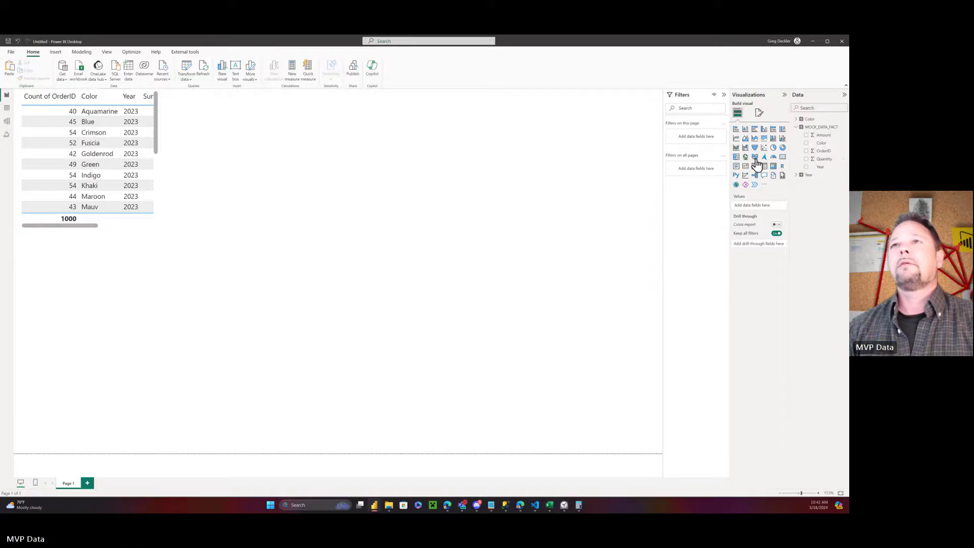
# - Add a slicer on the Color table and a copy switched to the Year table's Year
pyautogui.click(773, 167)
pyautogui.click(796, 119)
pyautogui.click(806, 127)
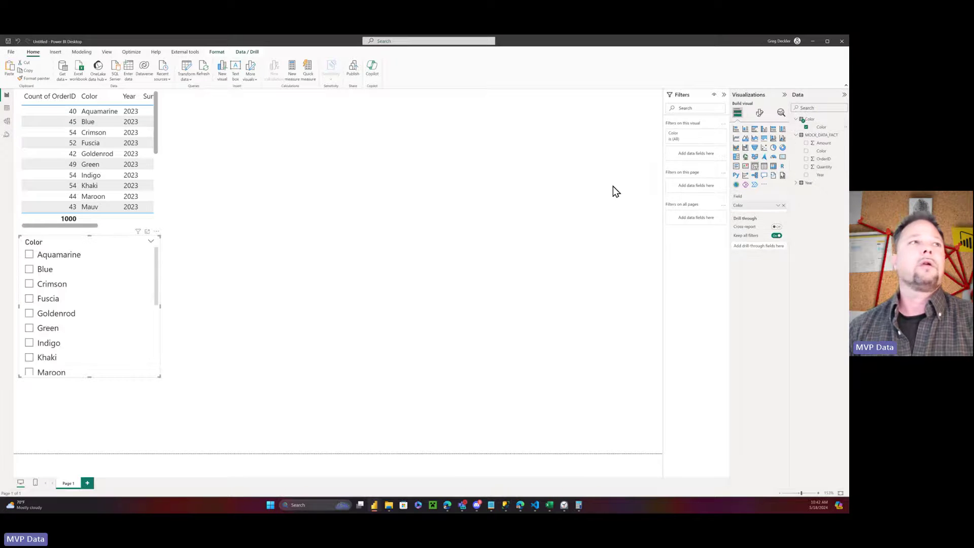
pyautogui.hotkey('ctrl', 'c')
pyautogui.hotkey('ctrl', 'v')
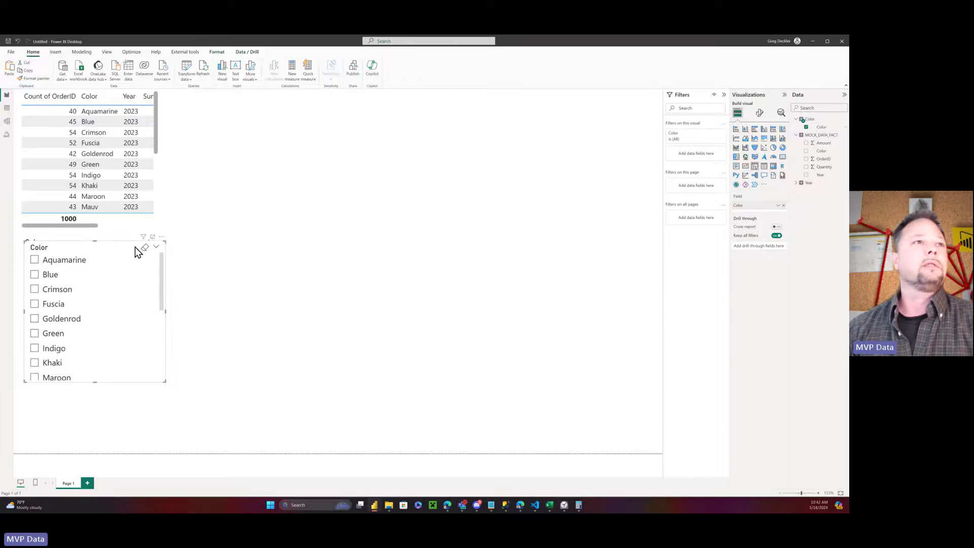
pyautogui.moveTo(135, 247); pyautogui.dragTo(355, 242)
pyautogui.click(796, 183)
pyautogui.moveTo(815, 196); pyautogui.dragTo(767, 205)
pyautogui.click(783, 214)
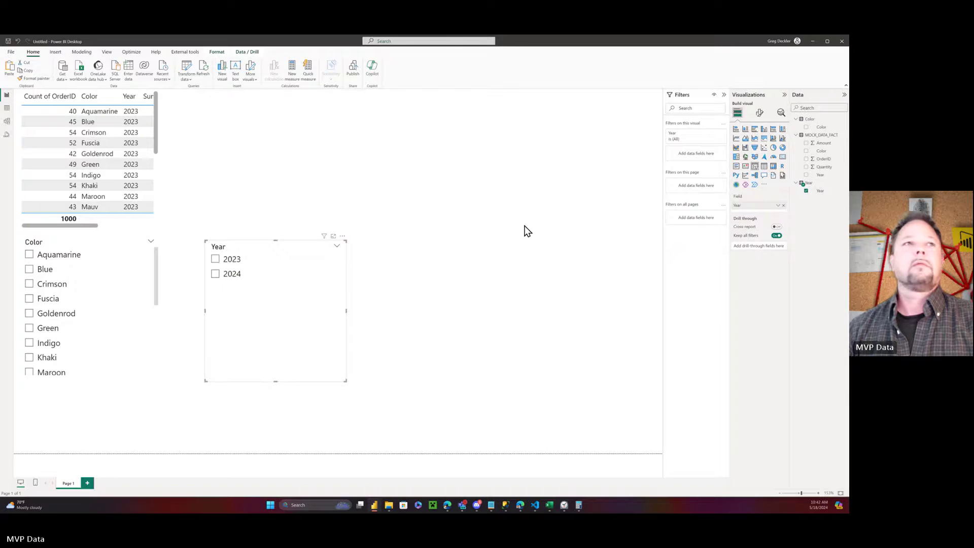
# - Place the Year and Color slicers along the top, lengthen Color, and enlarge the table
pyautogui.moveTo(355, 245); pyautogui.dragTo(646, 91)
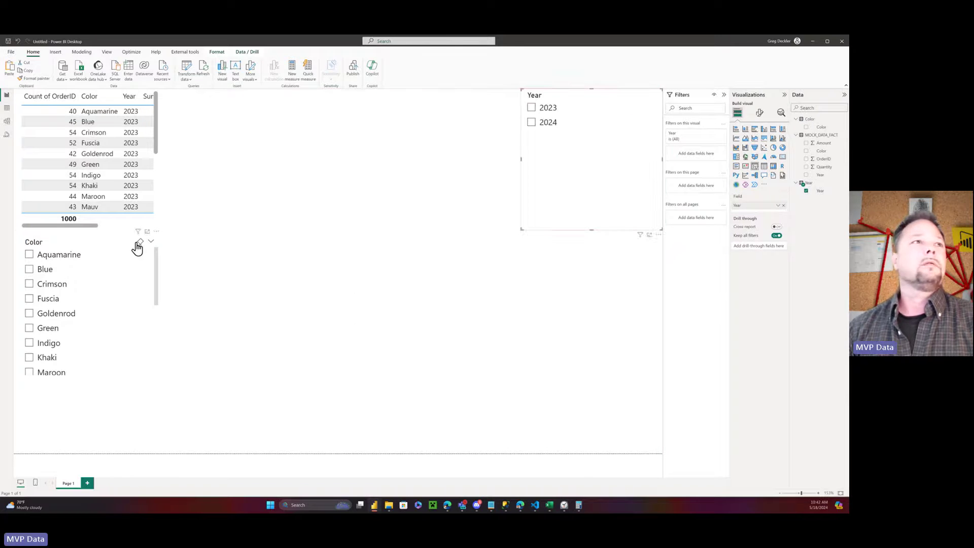
pyautogui.moveTo(120, 246); pyautogui.dragTo(478, 74)
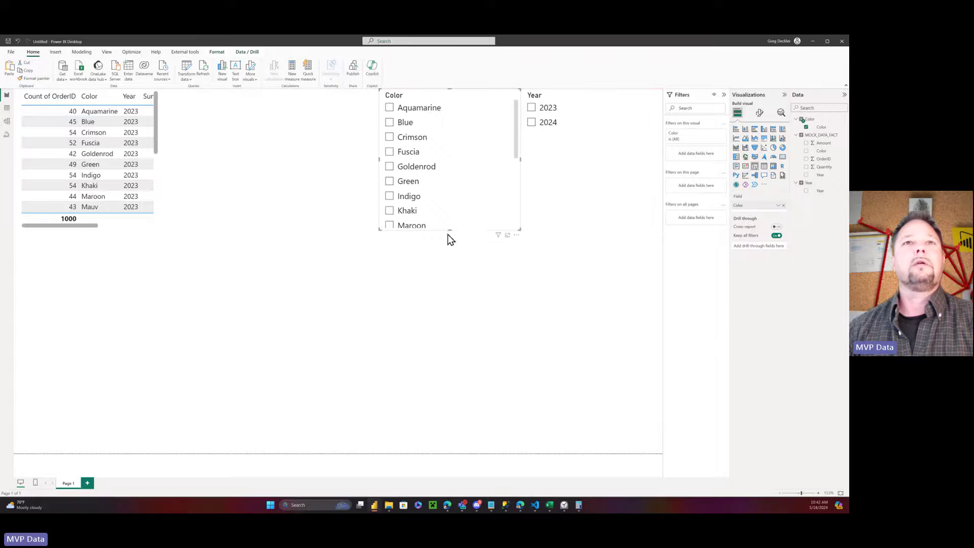
pyautogui.moveTo(448, 233); pyautogui.dragTo(442, 382)
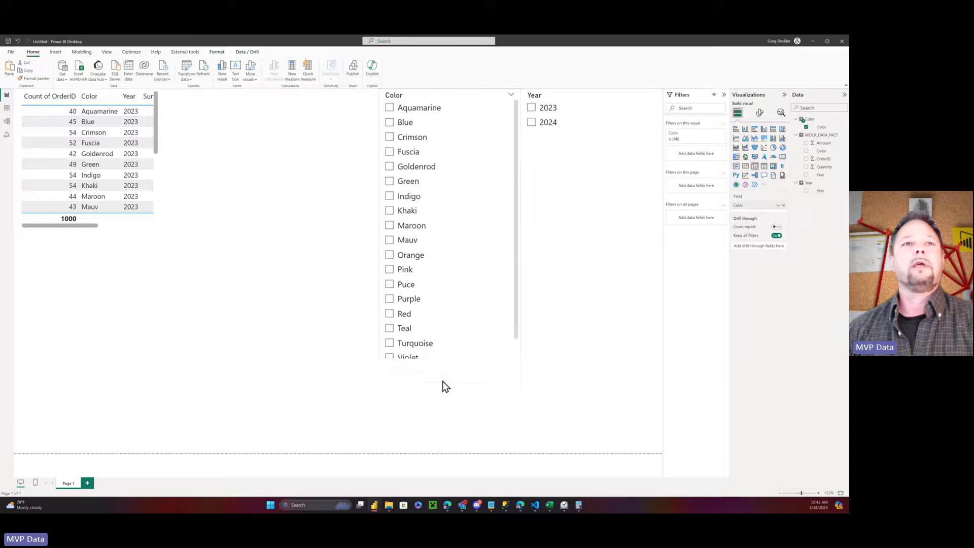
pyautogui.click(135, 226)
pyautogui.moveTo(159, 229); pyautogui.dragTo(325, 383)
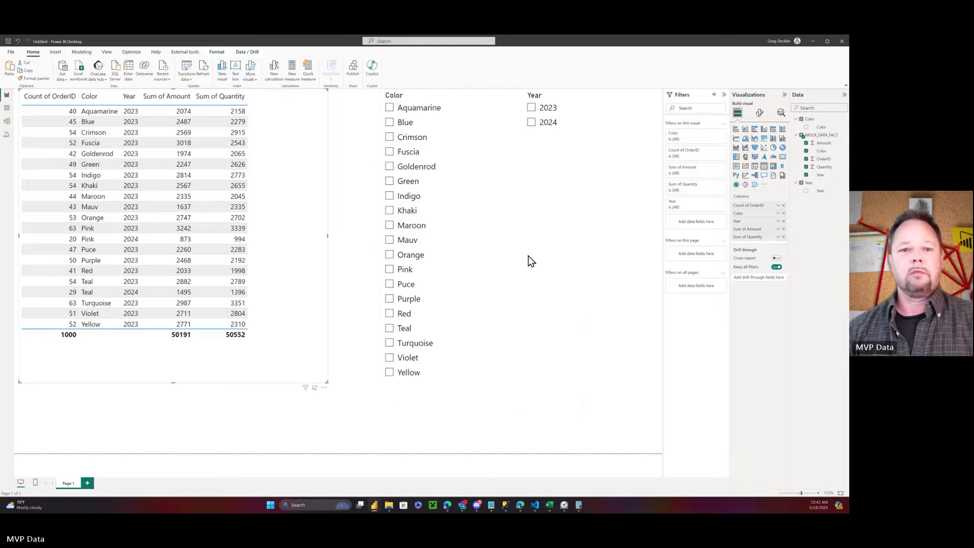
pyautogui.hotkey('alt', 'Tab')
pyautogui.click(703, 419)
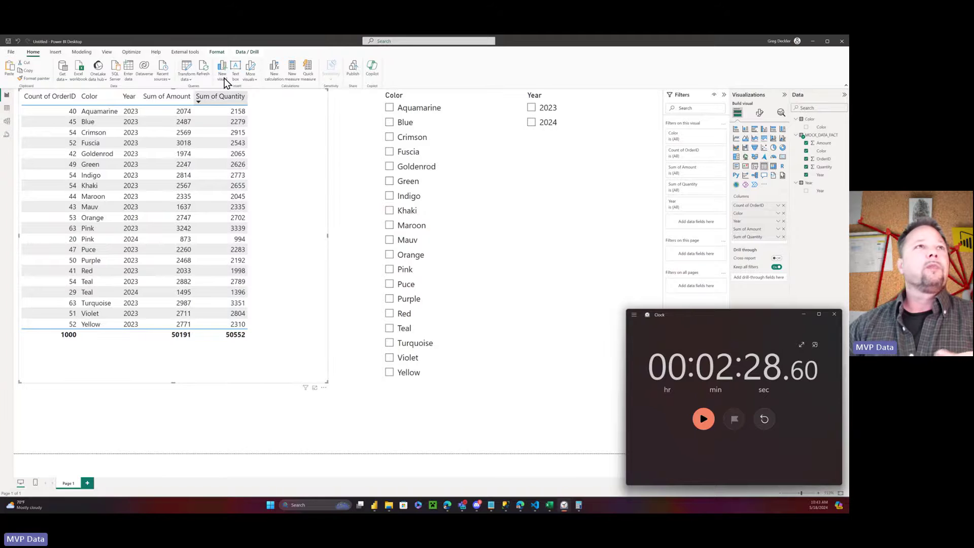
pyautogui.click(186, 70)
pyautogui.click(186, 68)
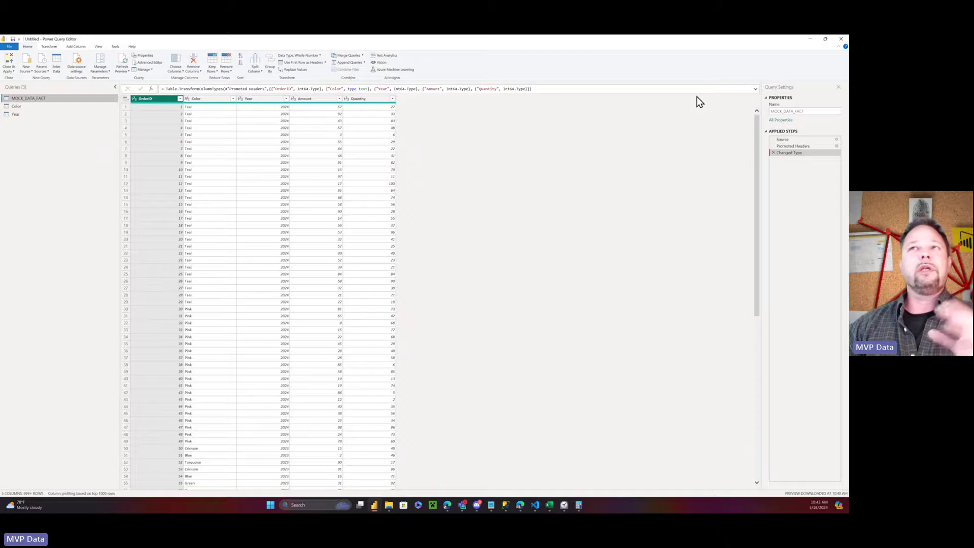
pyautogui.click(842, 39)
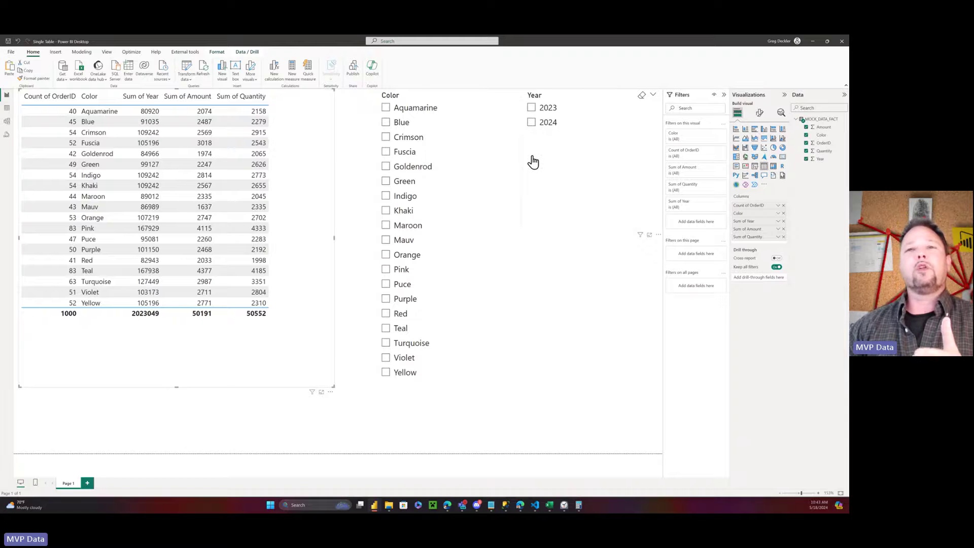
# - Toggle the Year slicer between 2024 and 2023, ending on 2023 with 951 orders
pyautogui.click(532, 124)
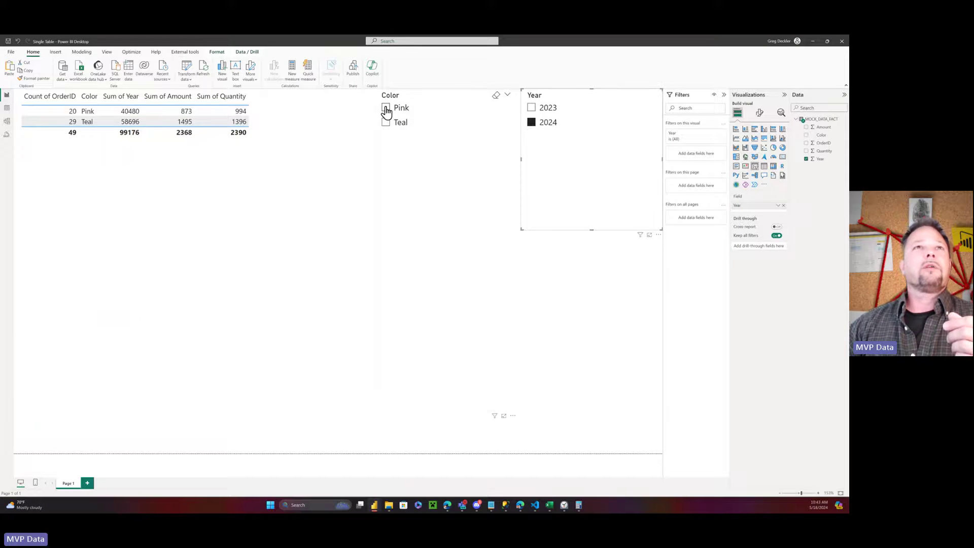
pyautogui.click(531, 108)
pyautogui.click(532, 123)
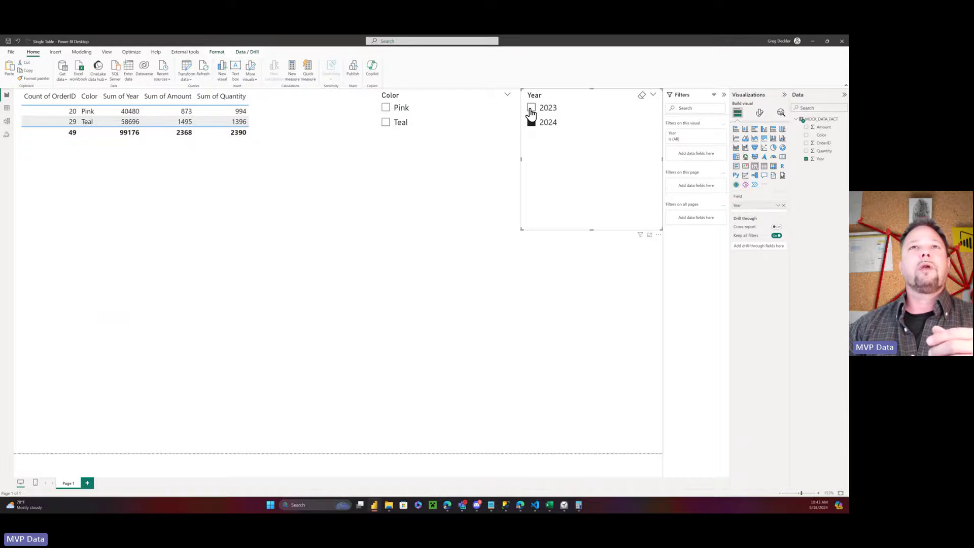
pyautogui.click(531, 109)
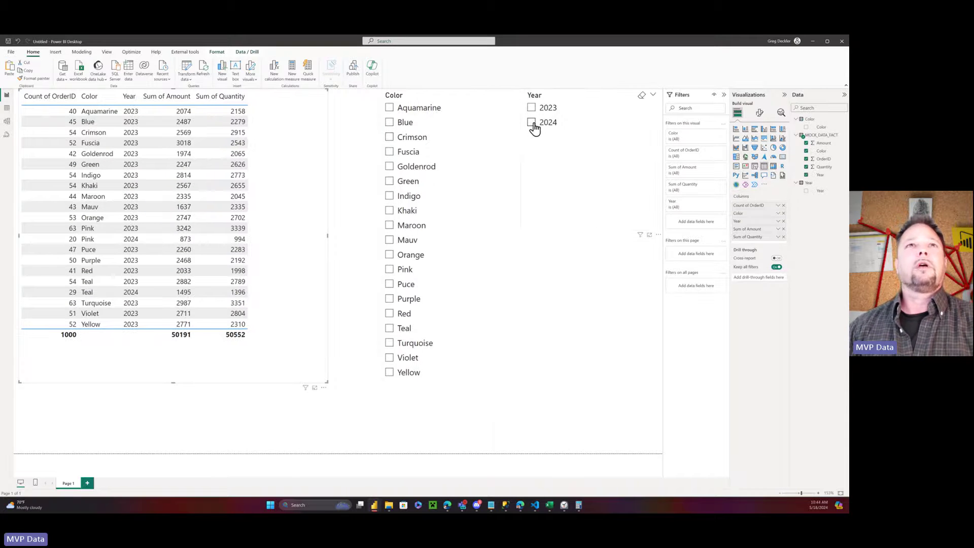
# - Filter to 2024, toggle Indigo in the Color slicer on and off, and switch years ending on 2024
pyautogui.click(532, 123)
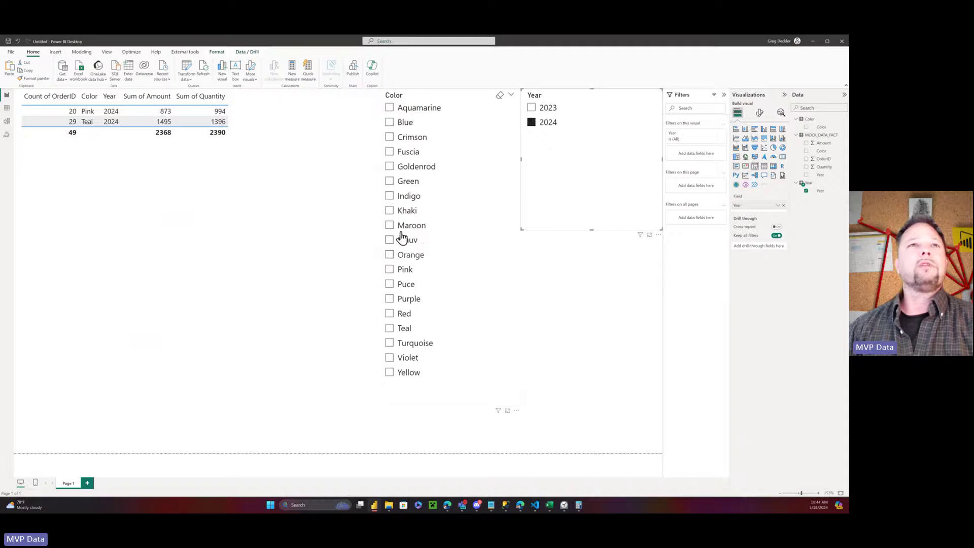
pyautogui.click(389, 197)
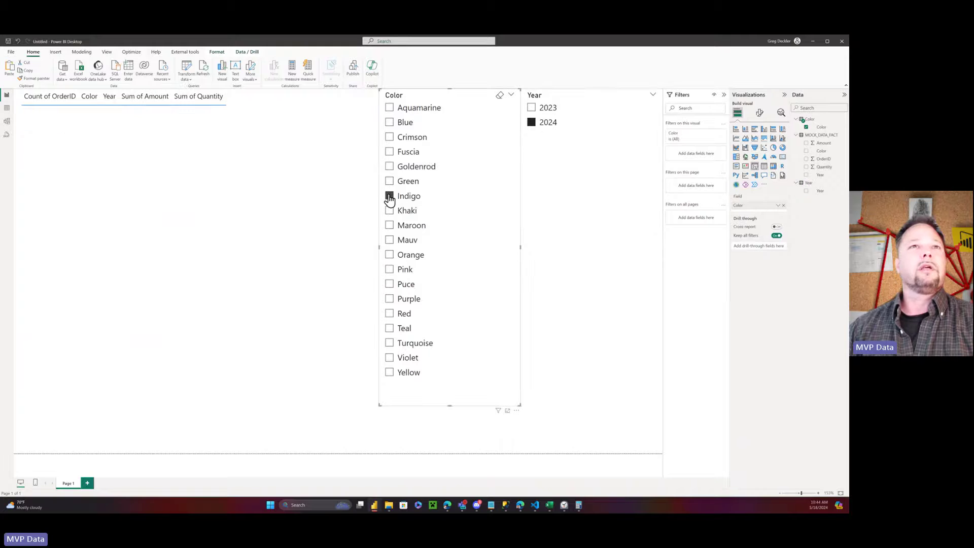
pyautogui.click(389, 197)
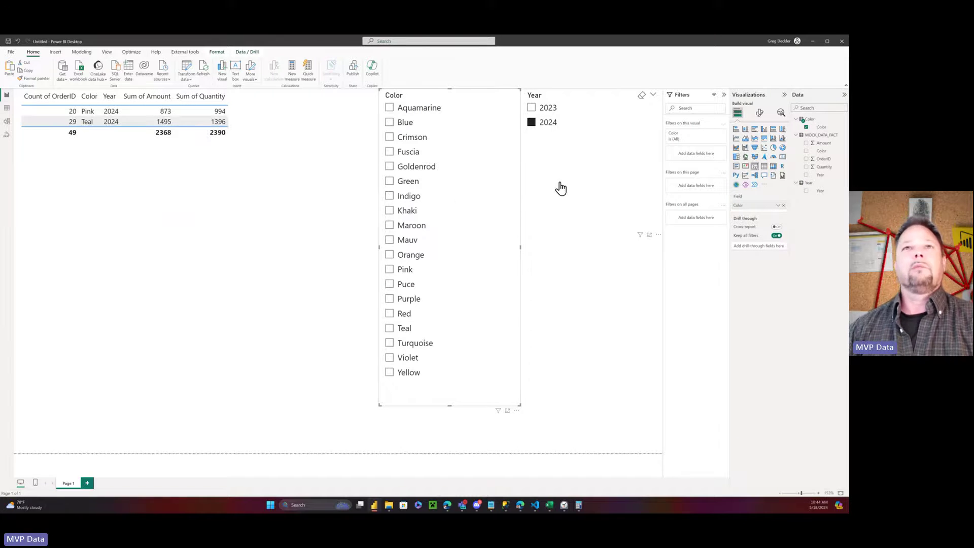
pyautogui.click(532, 109)
pyautogui.click(531, 123)
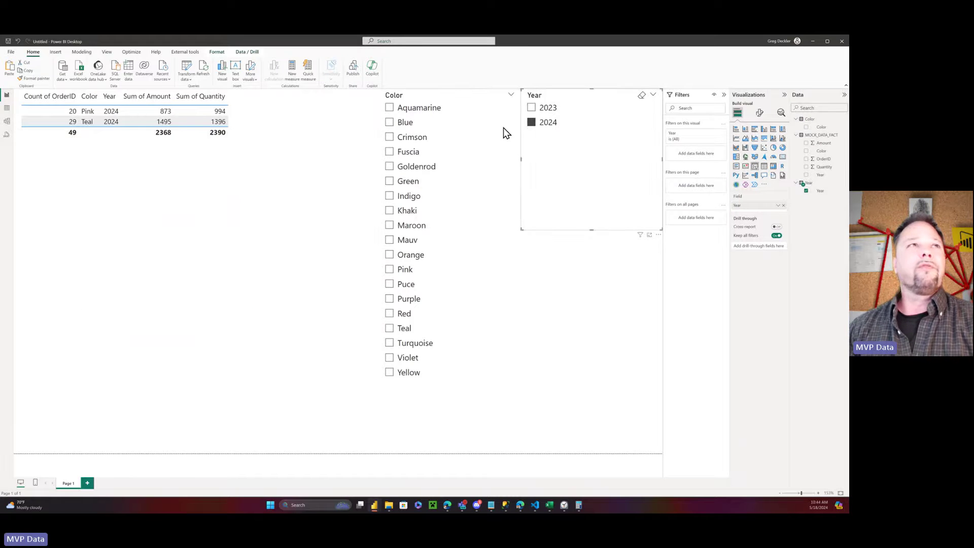
# - In the rearranged model diagram, set the Color relationship's cross-filter direction to Both
pyautogui.click(13, 122)
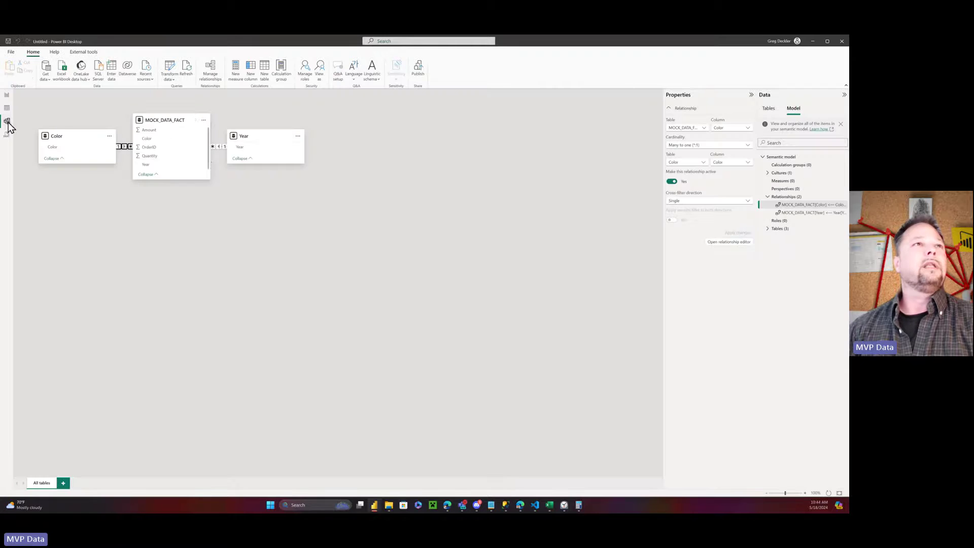
pyautogui.moveTo(263, 136); pyautogui.dragTo(310, 135)
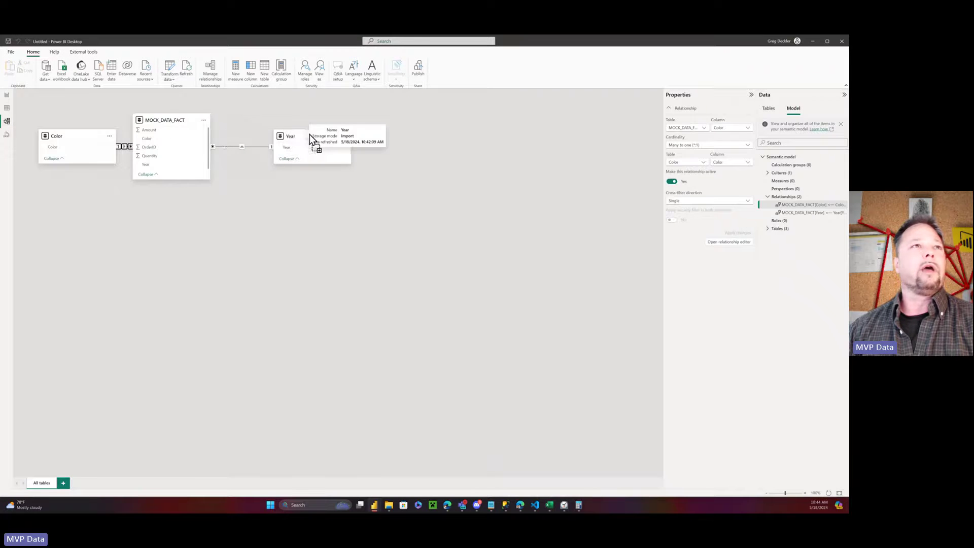
pyautogui.moveTo(180, 117); pyautogui.dragTo(203, 120)
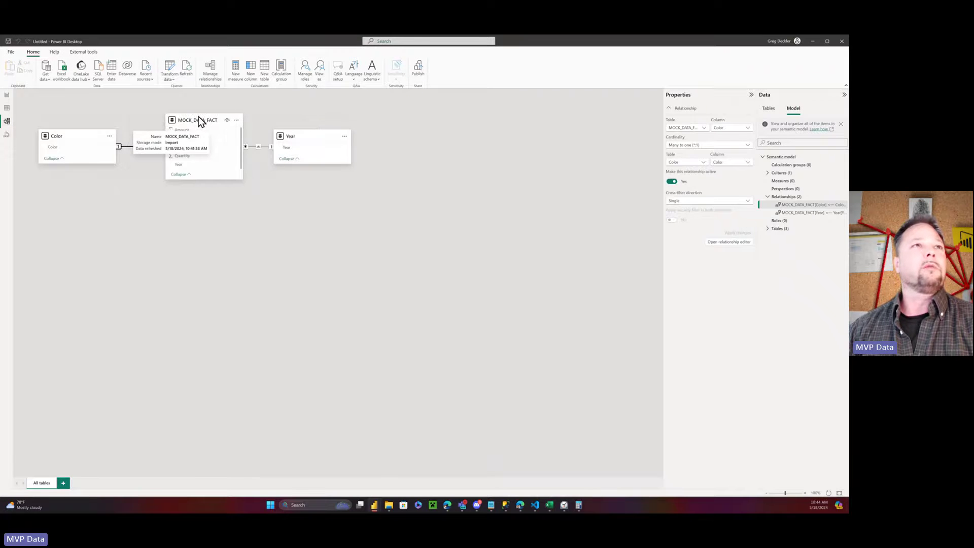
pyautogui.rightClick(131, 148)
pyautogui.click(142, 158)
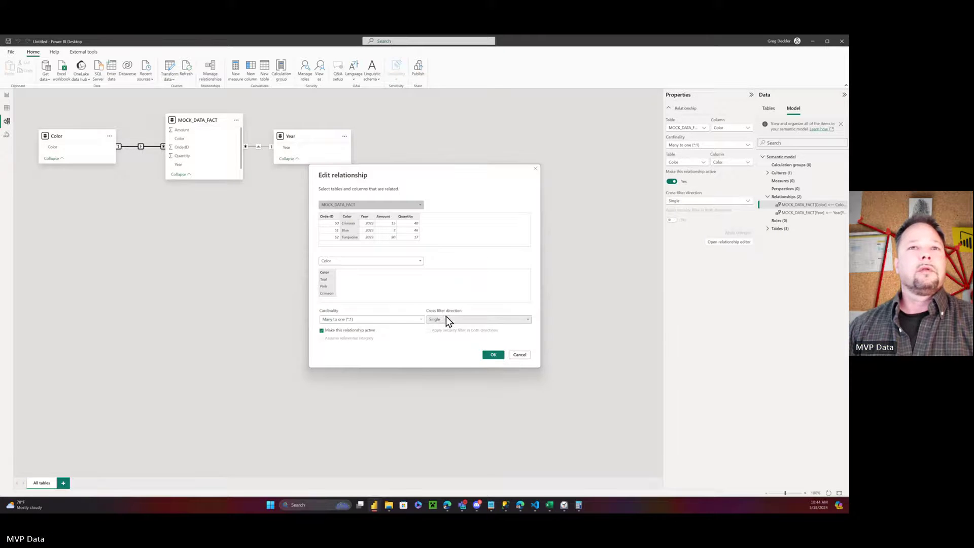
pyautogui.click(450, 319)
pyautogui.click(447, 334)
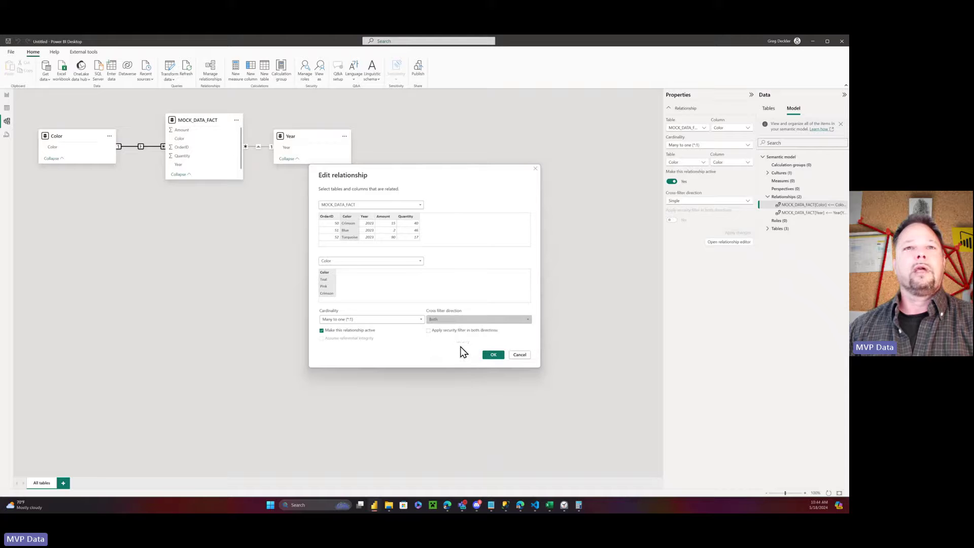
pyautogui.click(494, 355)
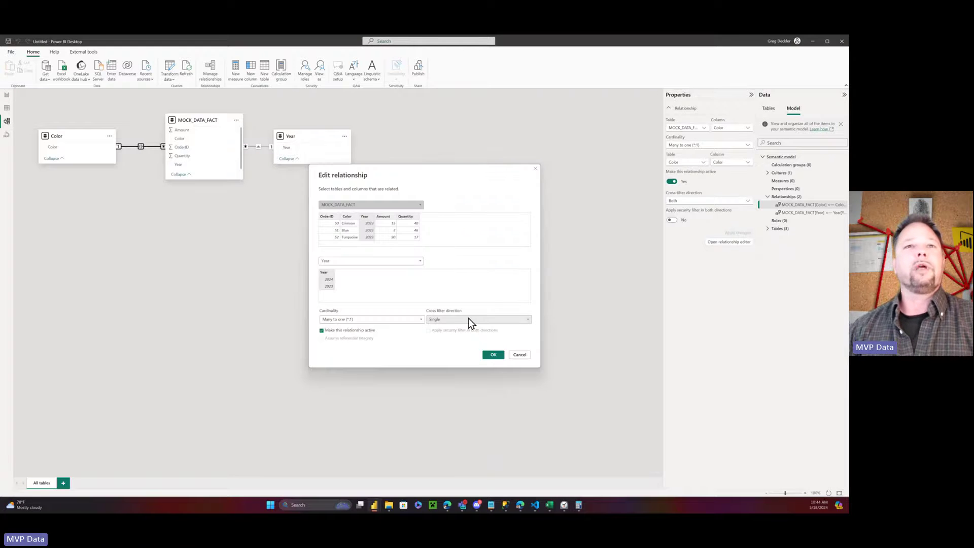
# - Set the Year relationship's cross-filter direction to Both
pyautogui.click(467, 320)
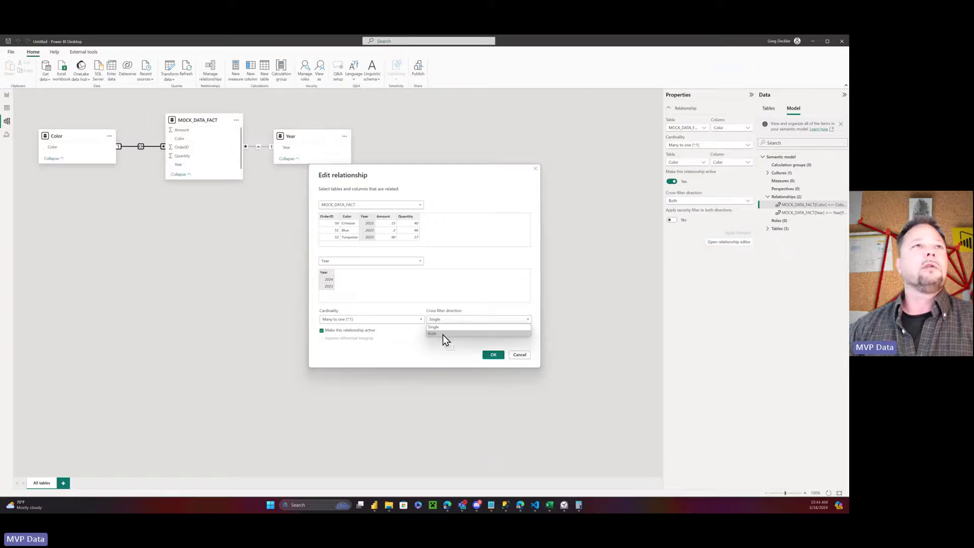
pyautogui.click(443, 334)
pyautogui.click(493, 357)
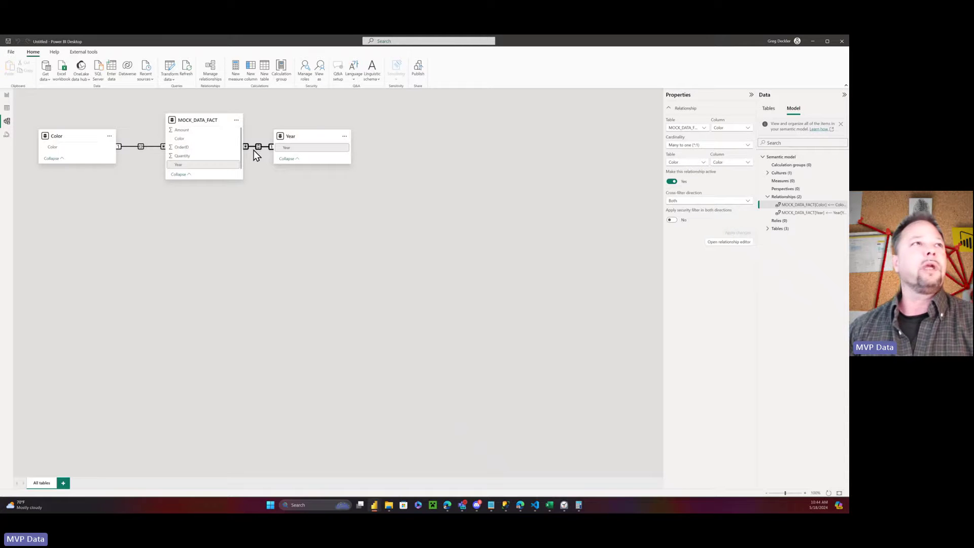
# - On the report page, toggle 2024 in the Year slicer to test cross-filtering, then clear it
pyautogui.click(7, 95)
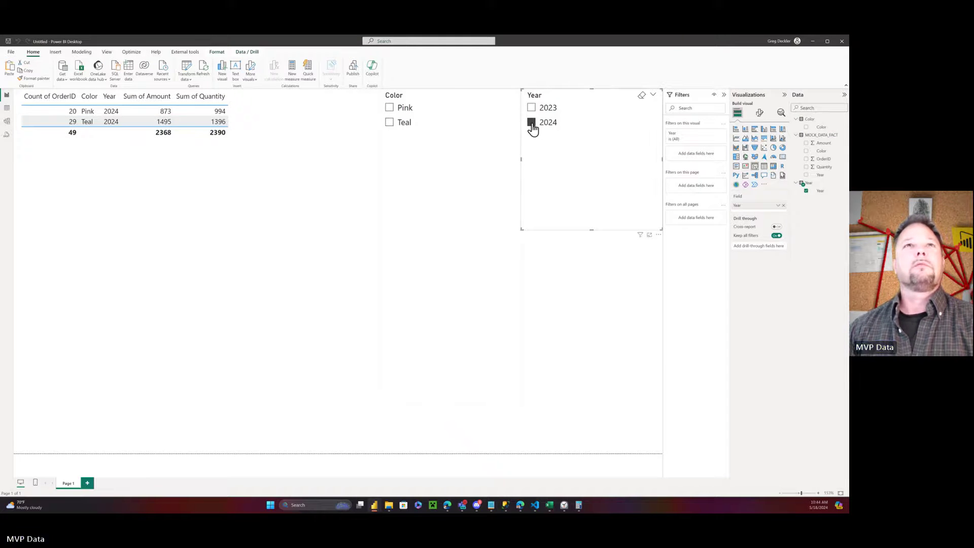
pyautogui.click(532, 124)
pyautogui.click(532, 124)
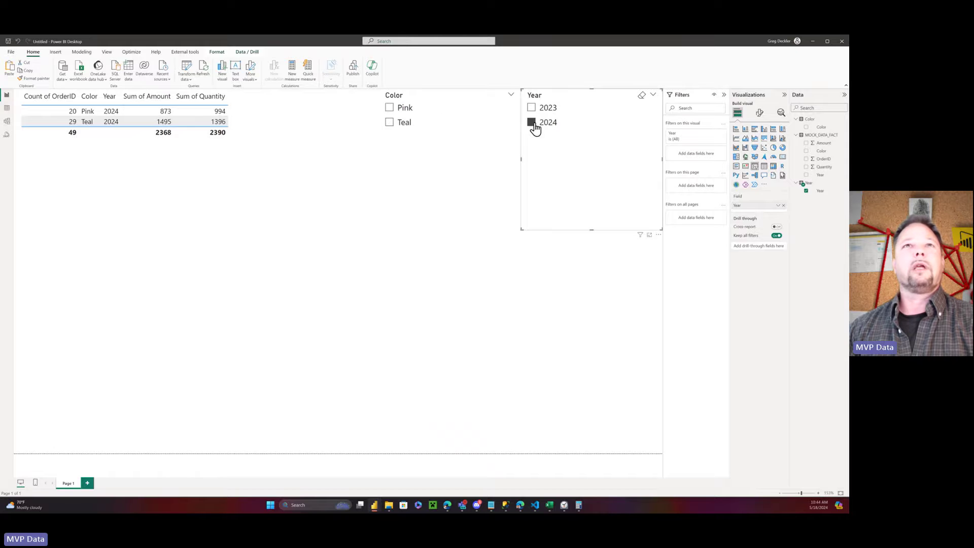
pyautogui.click(532, 124)
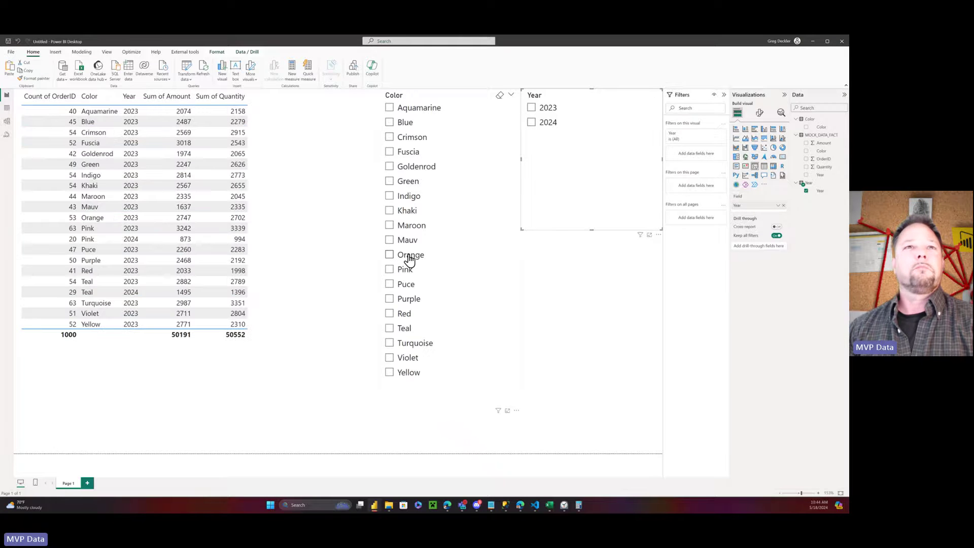
pyautogui.click(531, 124)
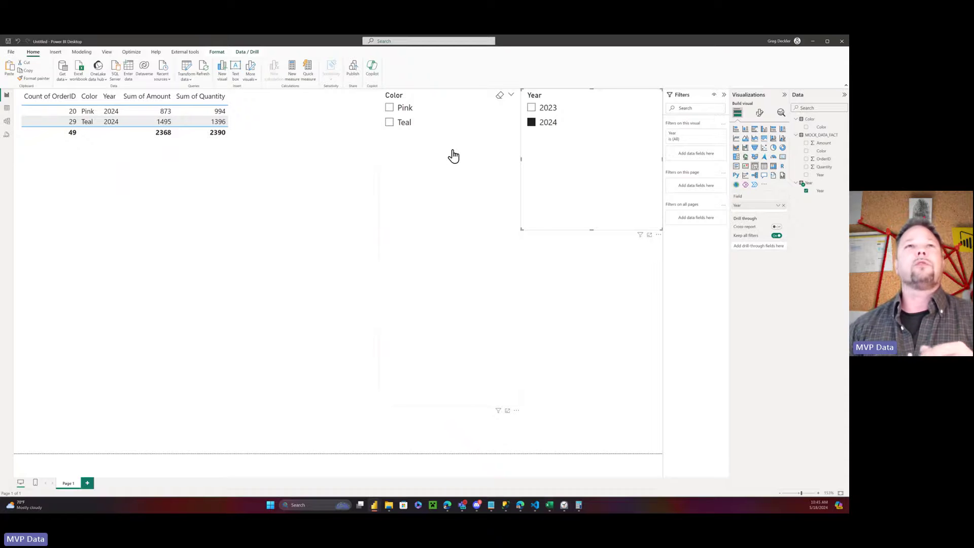
pyautogui.click(530, 125)
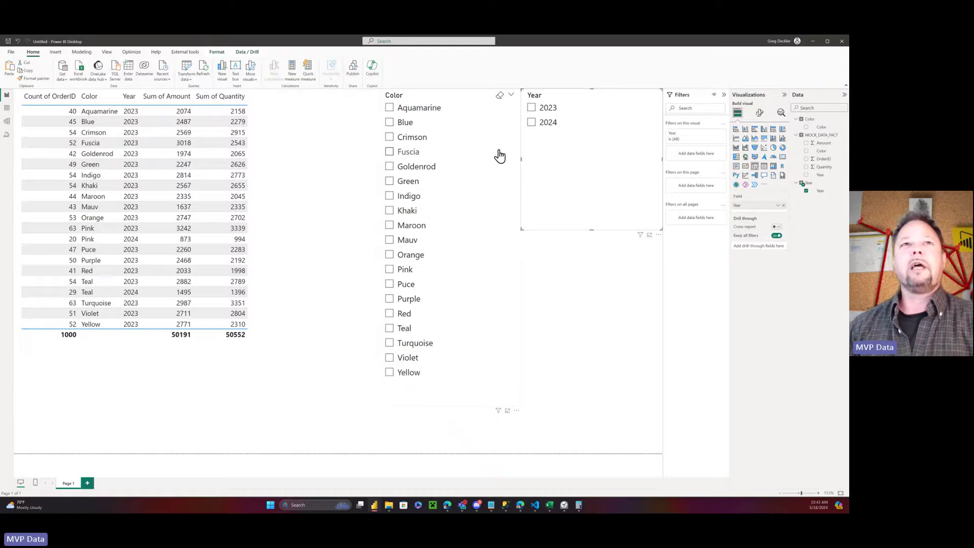
# - Save as Multiple Tables.pbix in the quick measures folder, replacing the existing file
pyautogui.click(7, 53)
pyautogui.click(16, 85)
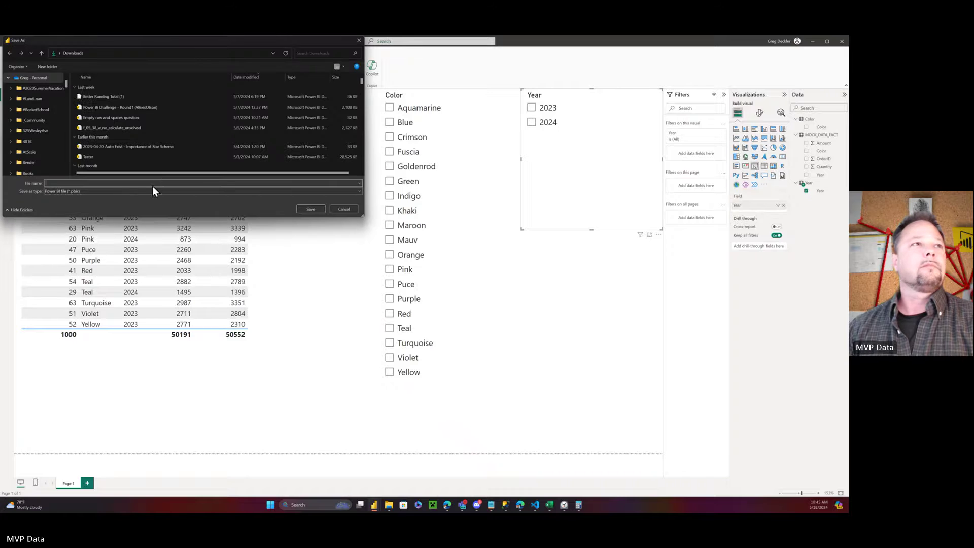
pyautogui.write('Multi')
pyautogui.press('BackSpace')
pyautogui.press('BackSpace')
pyautogui.press('BackSpace')
pyautogui.press('BackSpace')
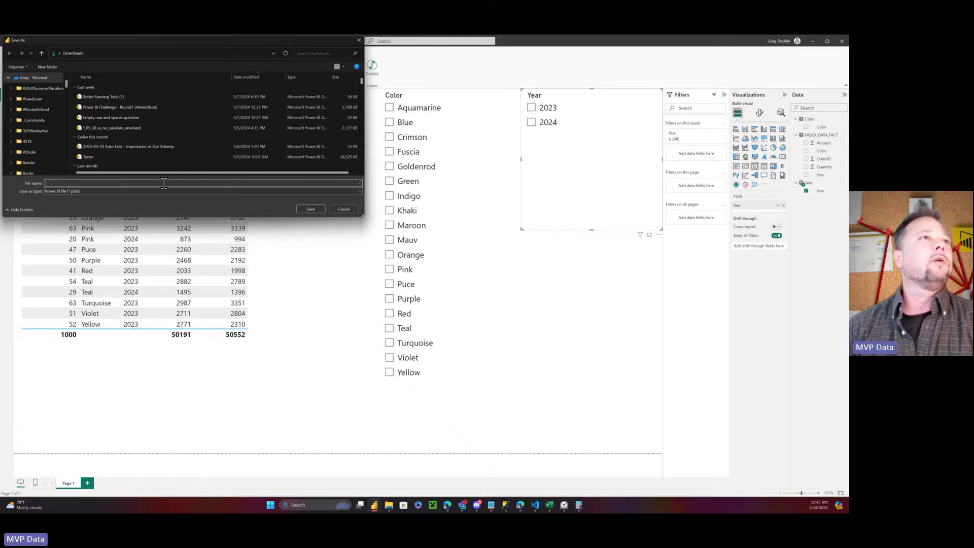
pyautogui.scroll(-1, 102, 134)
pyautogui.scroll(-5, 56, 122)
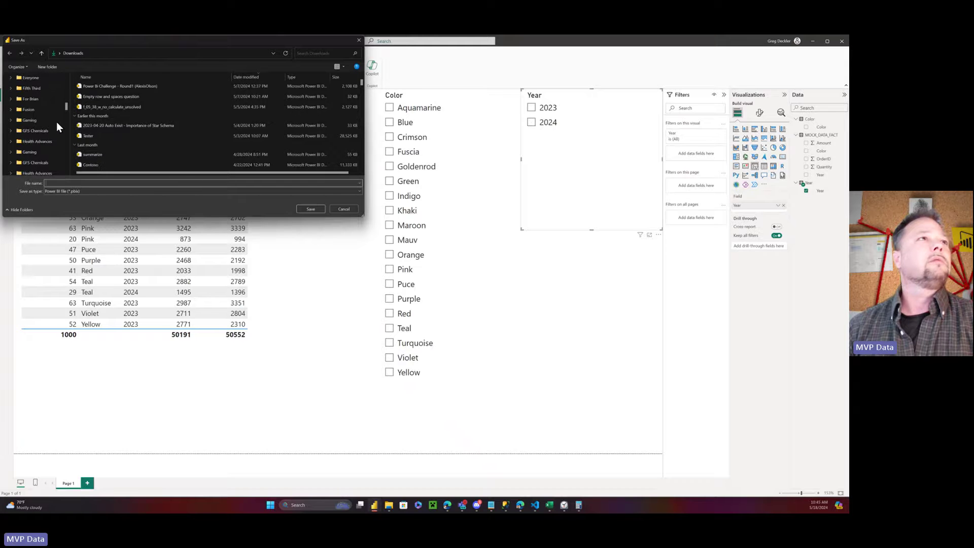
pyautogui.scroll(-1, 53, 142)
pyautogui.click(52, 141)
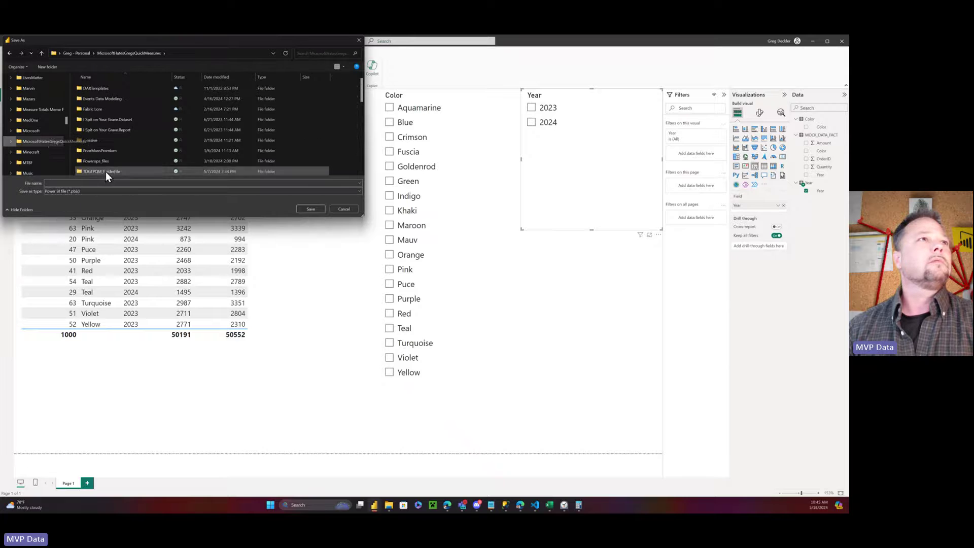
pyautogui.write('Multi')
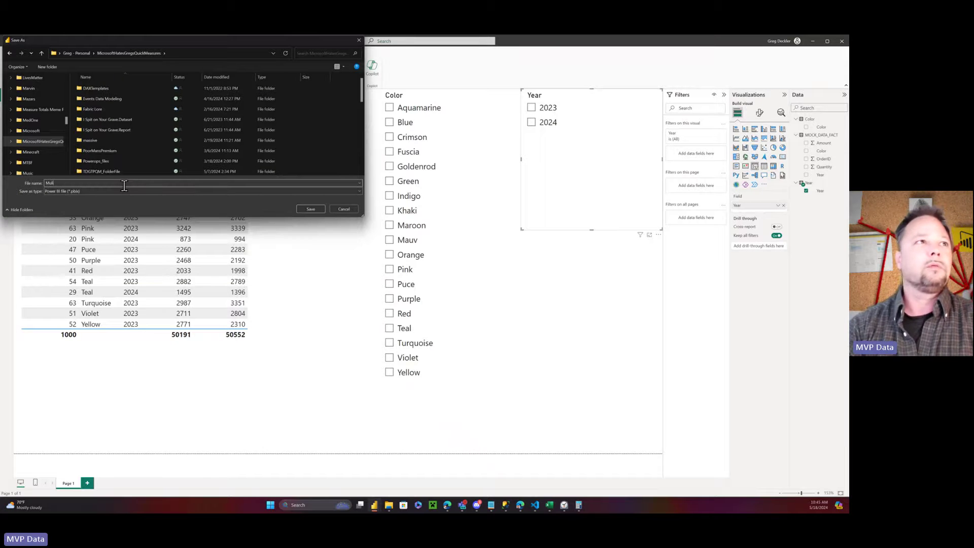
pyautogui.press('Down')
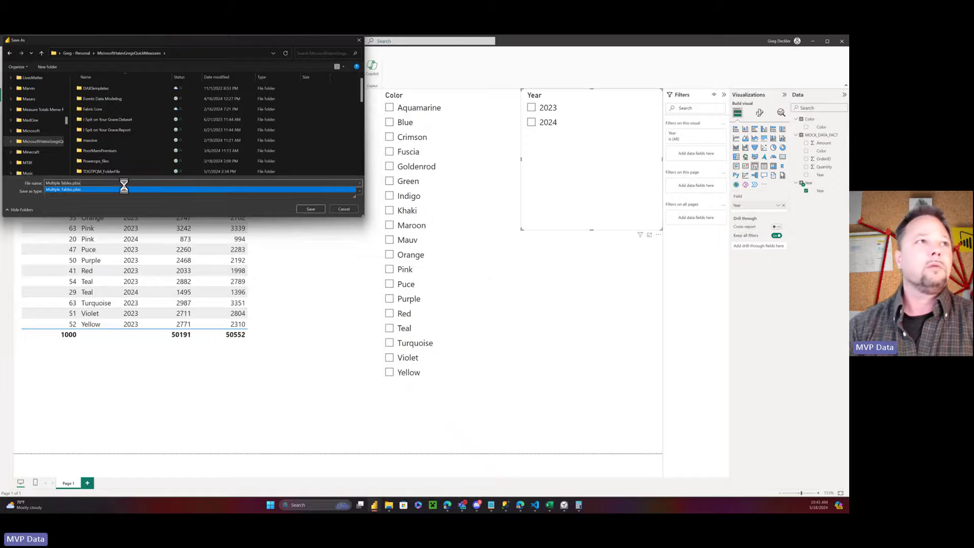
pyautogui.press('Return')
pyautogui.click(440, 270)
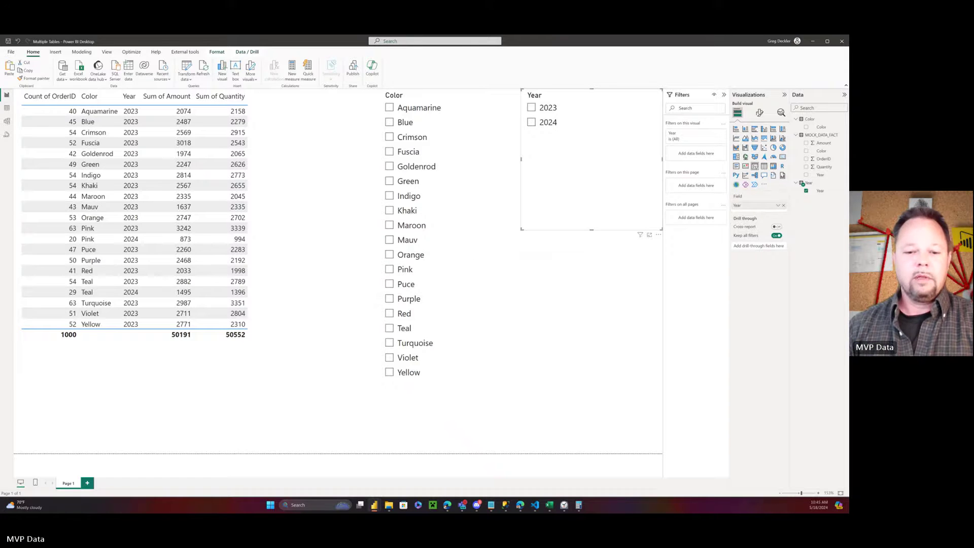
pyautogui.press('super+e')
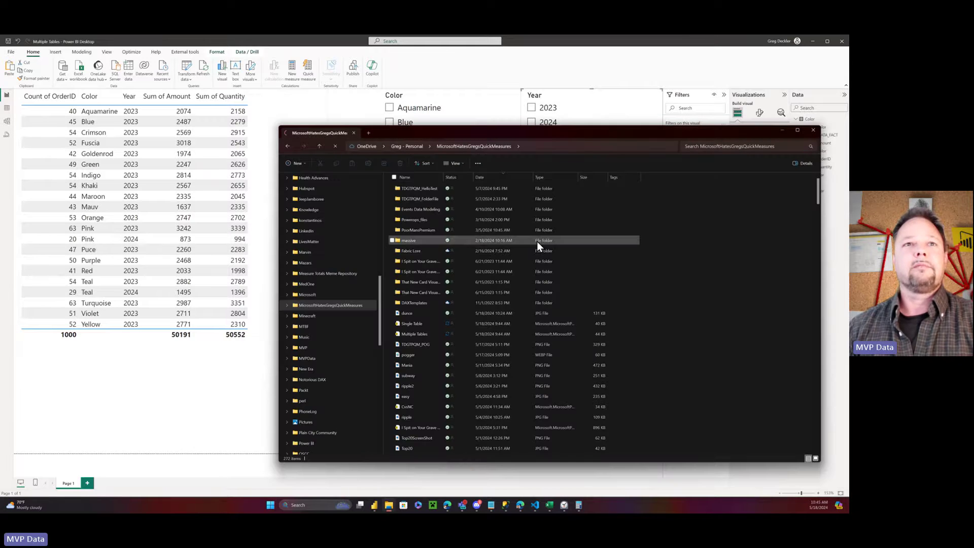
pyautogui.click(487, 252)
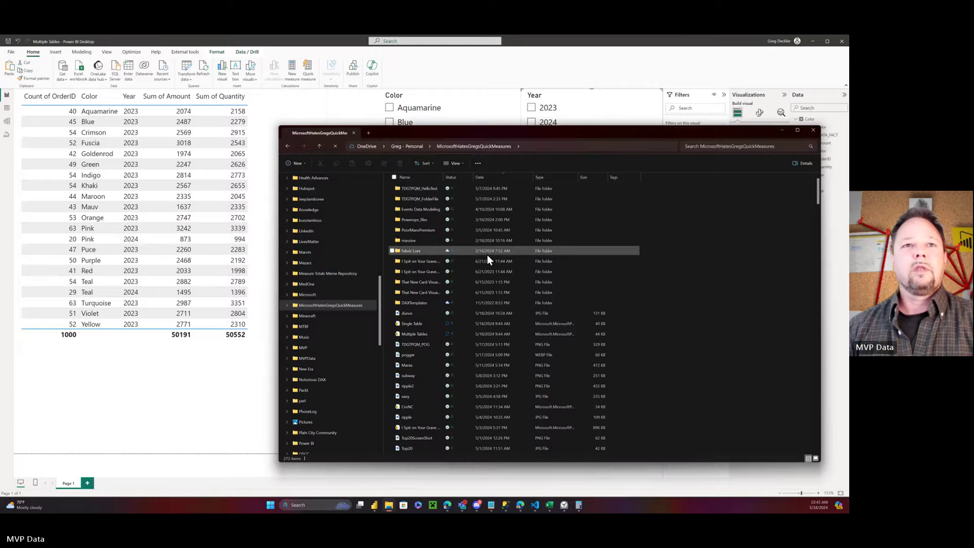
pyautogui.click(421, 323)
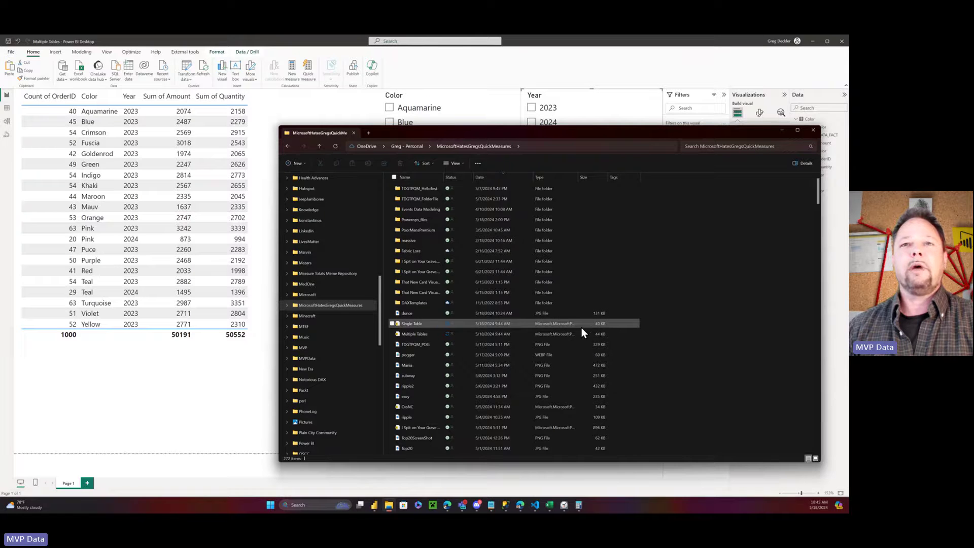
pyautogui.click(421, 335)
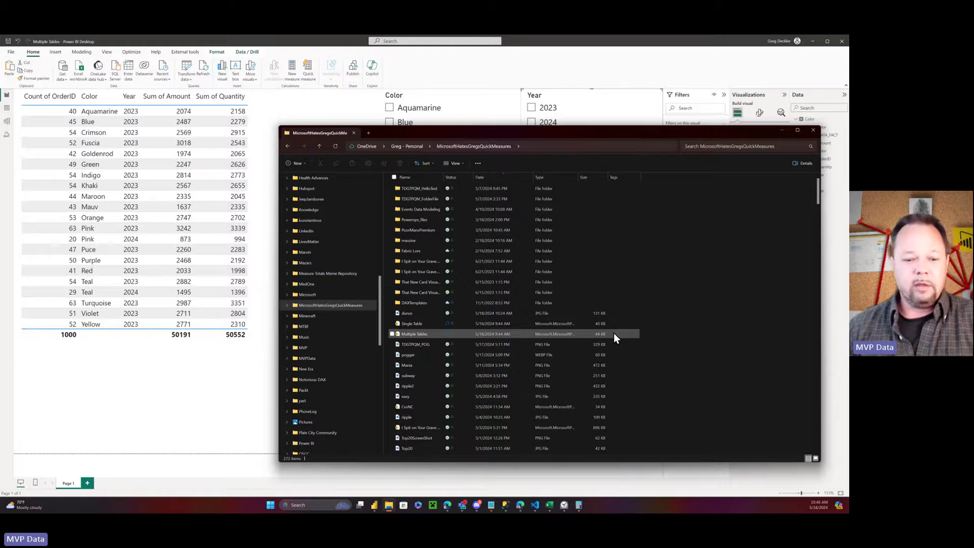
pyautogui.click(549, 75)
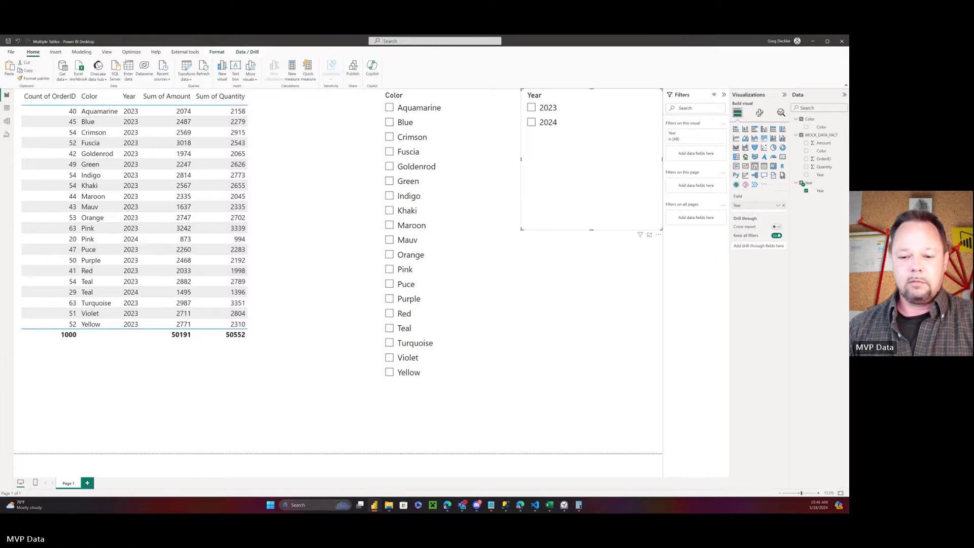
# - Copy the Average amount measure line from the forum post in Edge, then return to Power BI
pyautogui.hotkey('alt', 'Tab')
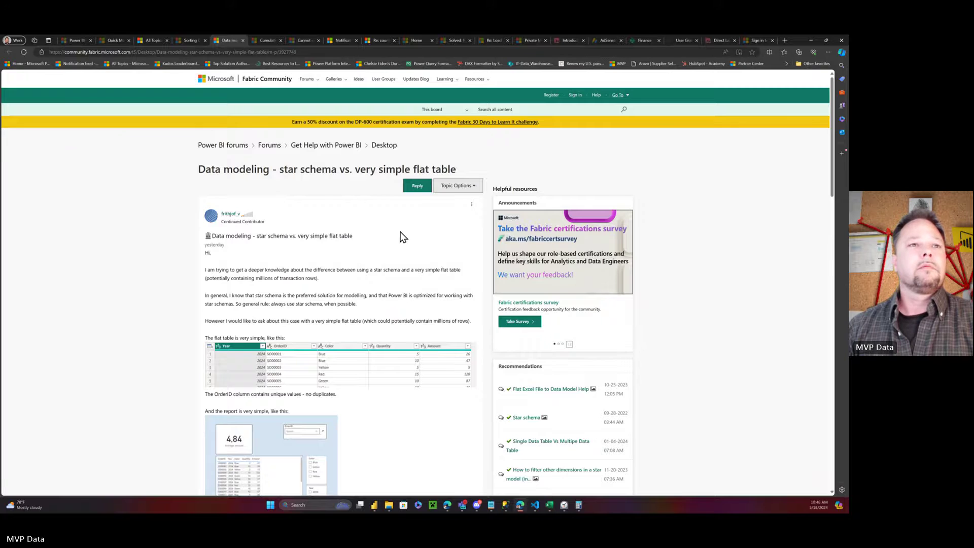
pyautogui.scroll(-5, 401, 236)
pyautogui.scroll(-6, 399, 235)
pyautogui.moveTo(352, 198); pyautogui.dragTo(208, 199)
pyautogui.hotkey('ctrl', 'c')
pyautogui.hotkey('alt', 'Tab')
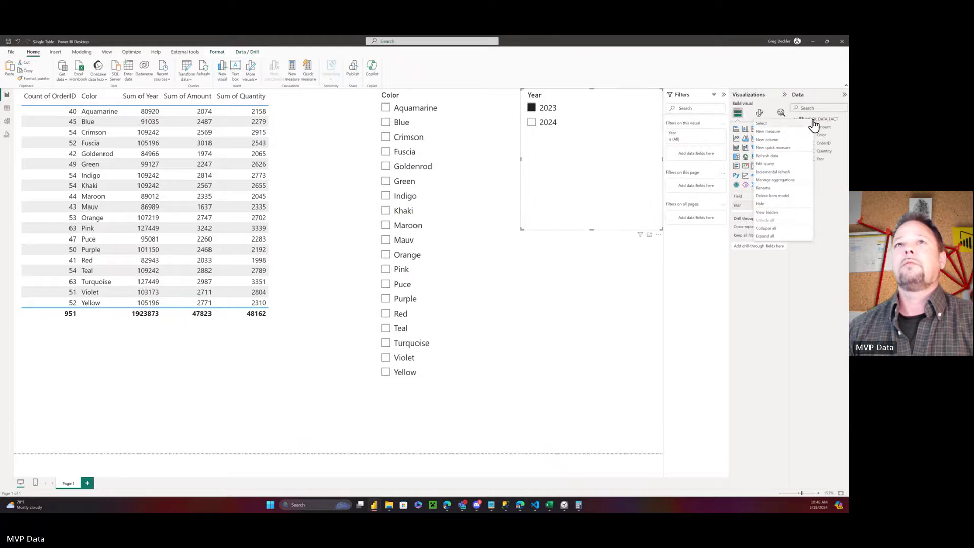
# - Clear the 2023 filter, paste the measure, and replace both Sales table names with MOCK_DATA_FACT
pyautogui.click(531, 108)
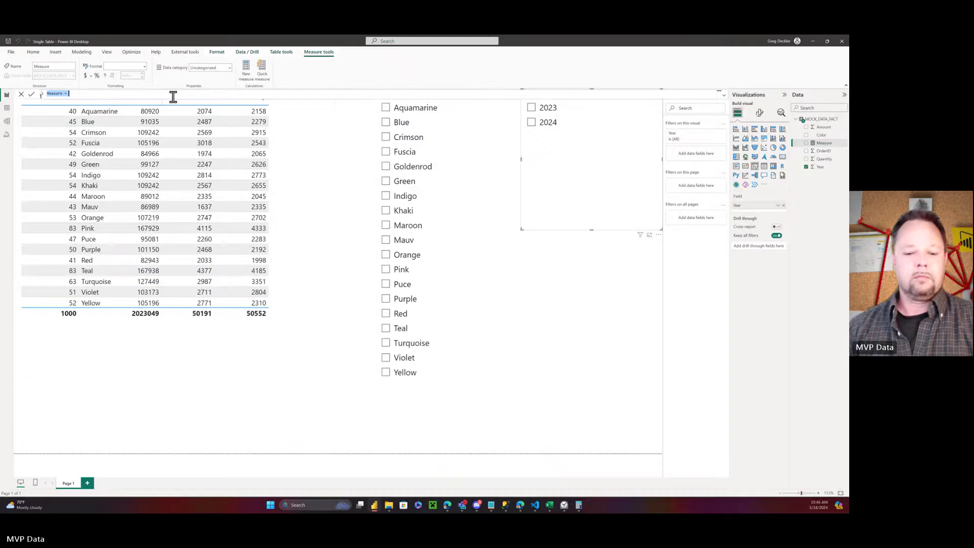
pyautogui.hotkey('ctrl', 'v')
pyautogui.doubleClick(112, 93)
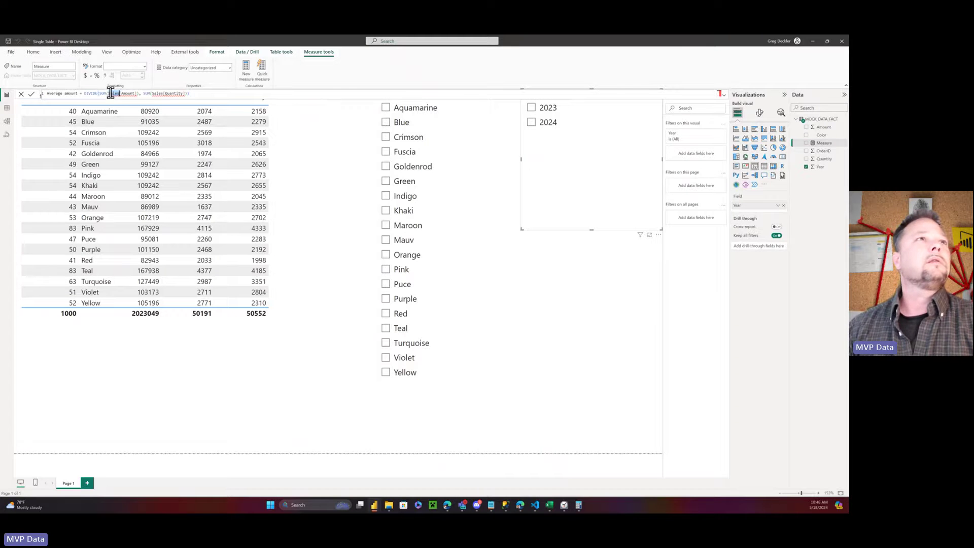
pyautogui.write('MOCK_DATA_FACT')
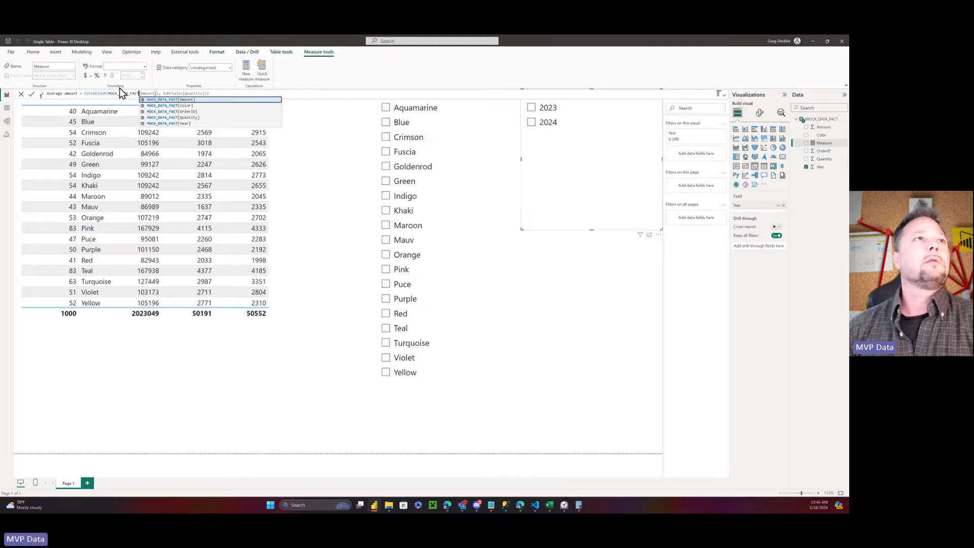
pyautogui.doubleClick(174, 93)
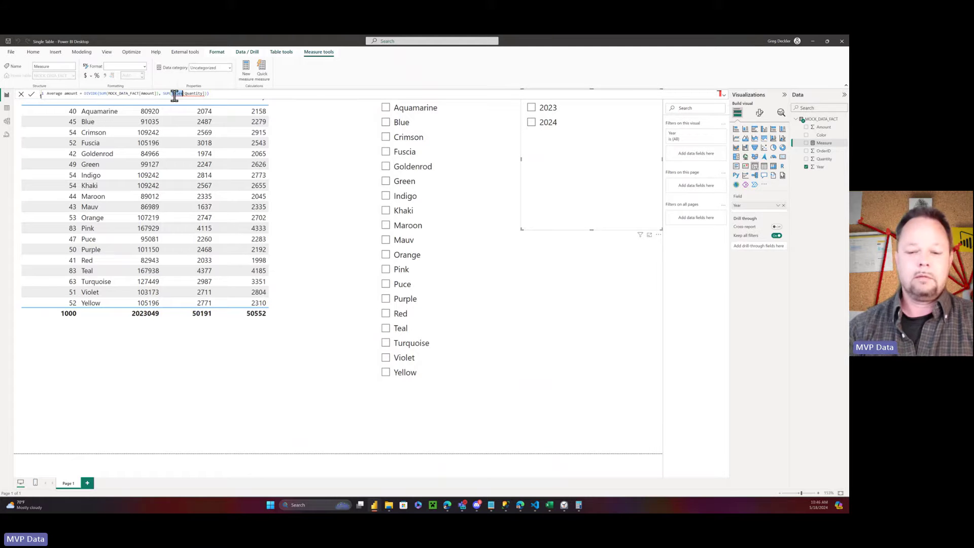
pyautogui.write('MOCK_DATA_FACT[Amount')
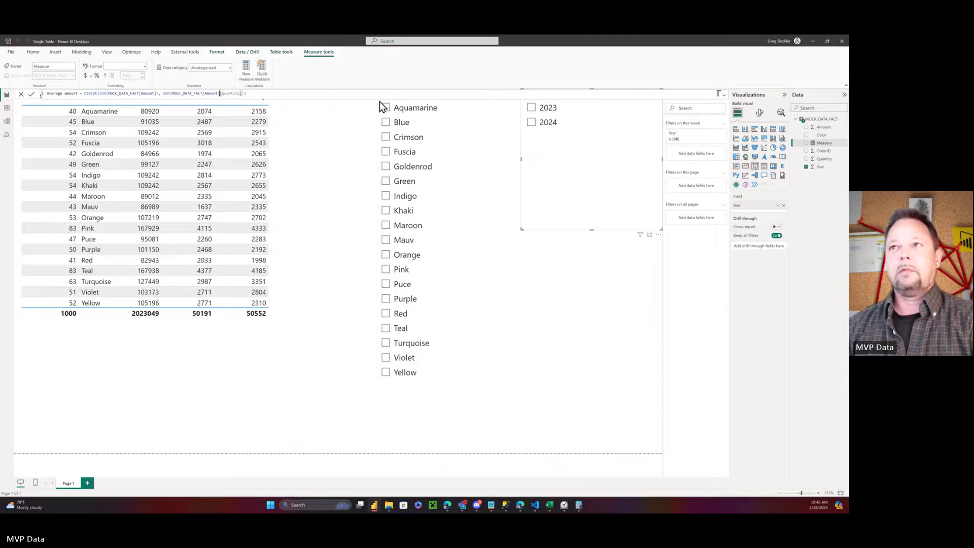
# - Fix the column references to DIVIDE(SUM(MOCK_DATA_FACT[Amount]), SUM(MOCK_DATA_FACT[Quantity])) and commit the measure
pyautogui.press('Tab')
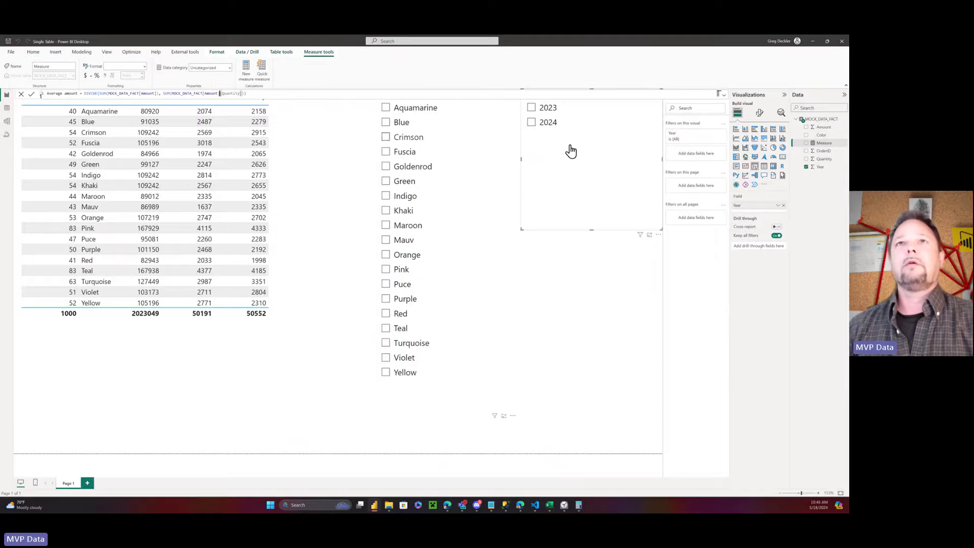
pyautogui.press('BackSpace')
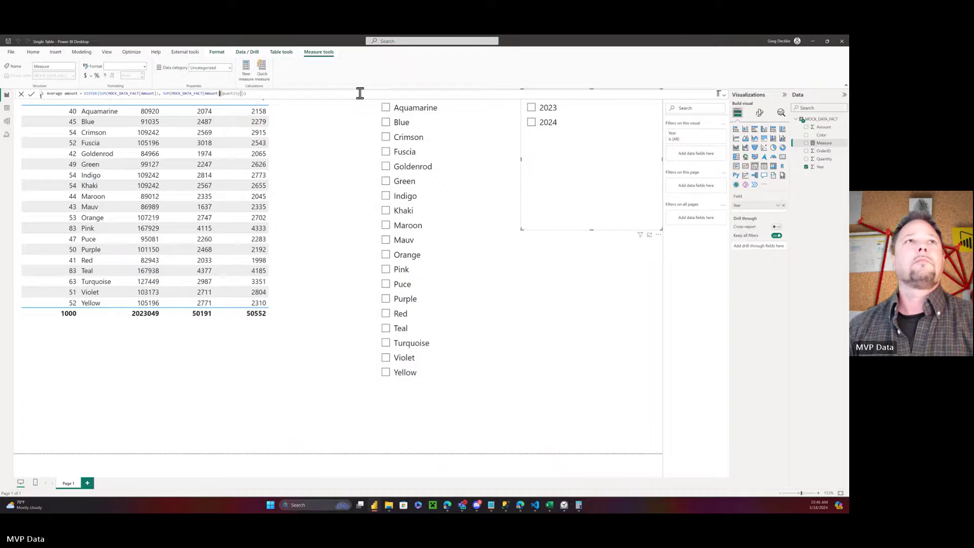
pyautogui.write(']')
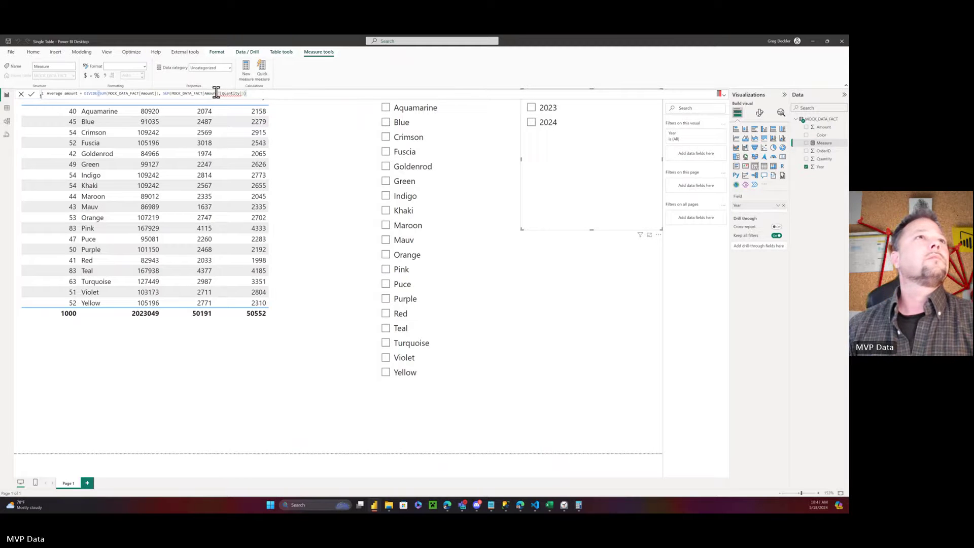
pyautogui.moveTo(203, 93); pyautogui.dragTo(220, 93)
pyautogui.press('BackSpace')
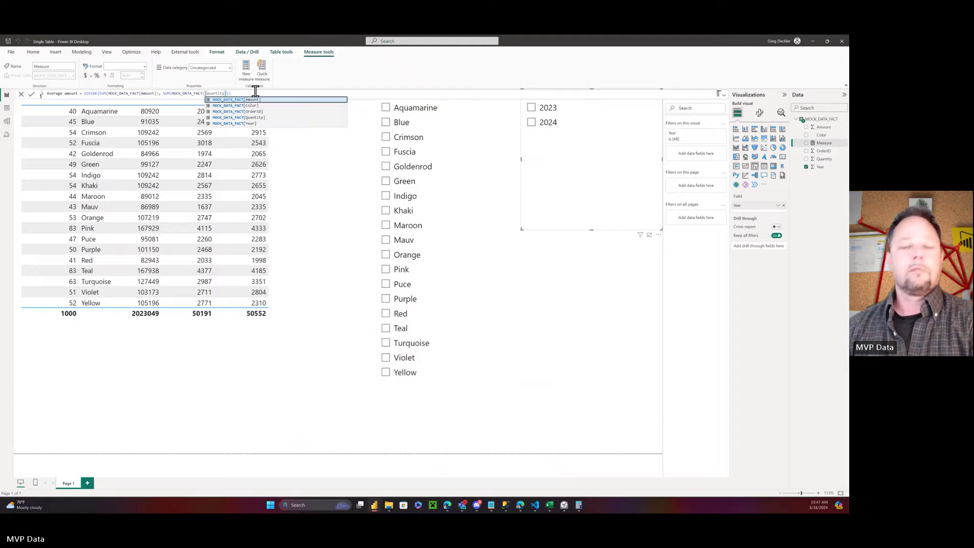
pyautogui.click(285, 99)
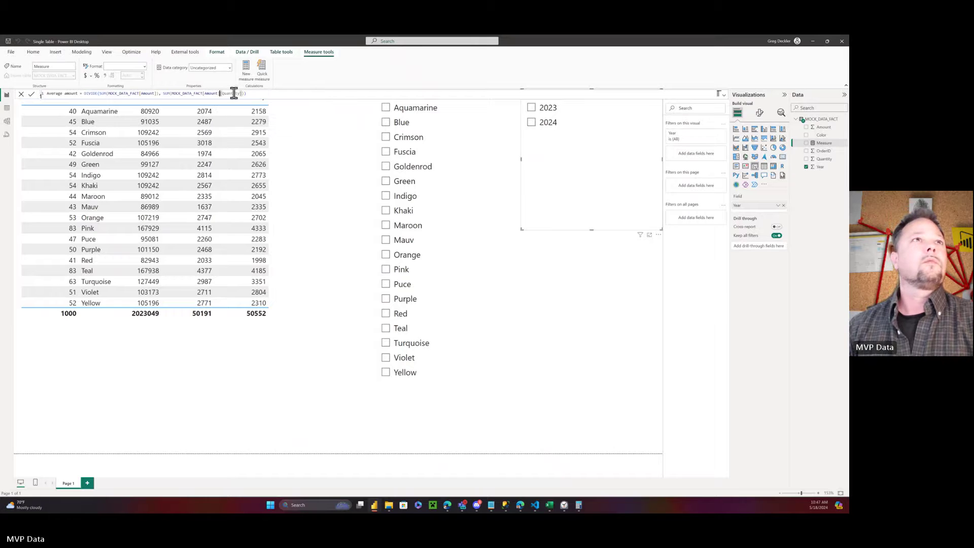
pyautogui.press('BackSpace')
pyautogui.press('BackSpace')
pyautogui.press('BackSpace')
pyautogui.press('BackSpace')
pyautogui.press('BackSpace')
pyautogui.press('BackSpace')
pyautogui.press('BackSpace')
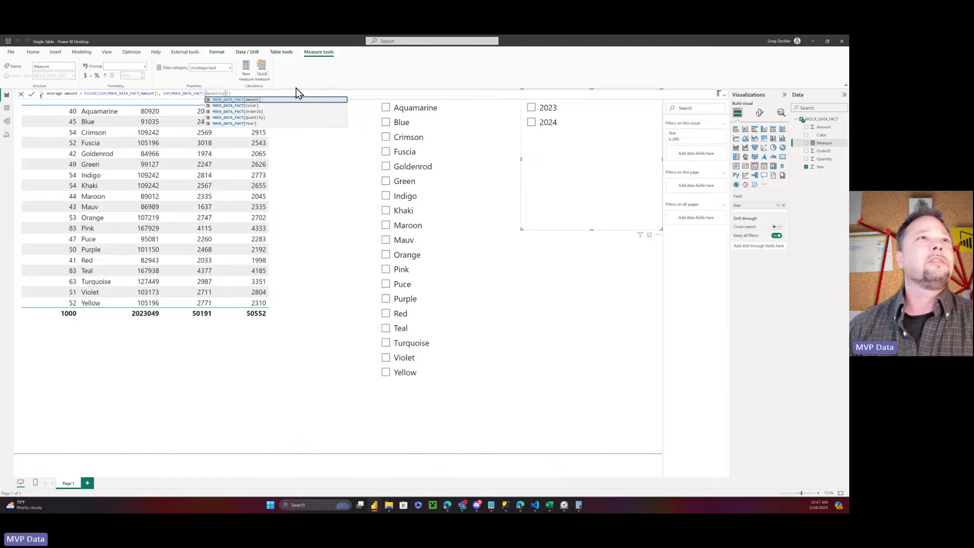
pyautogui.write('[')
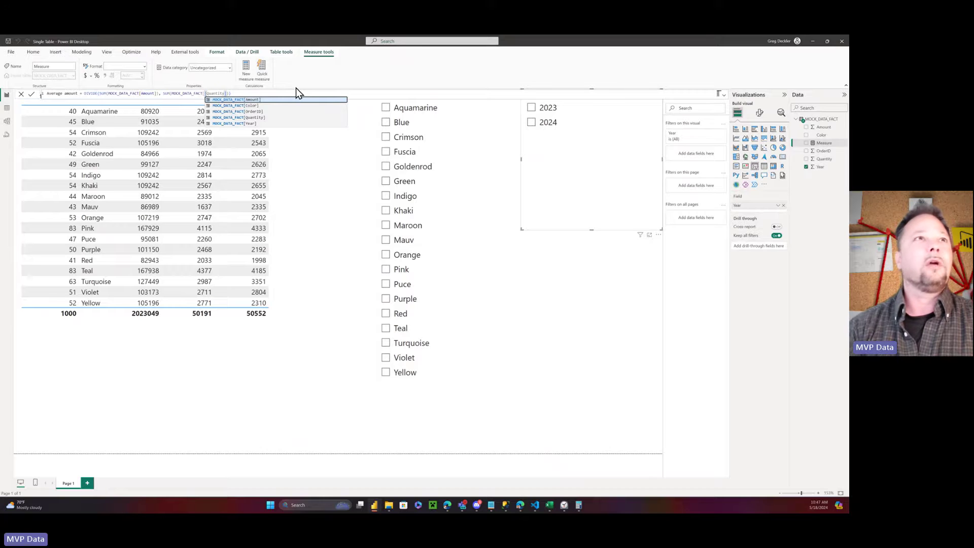
pyautogui.press('BackSpace')
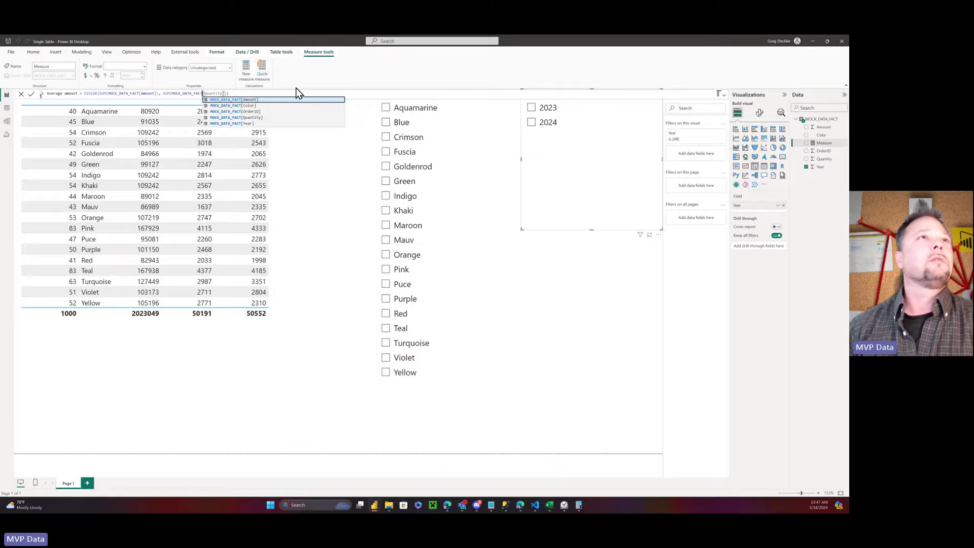
pyautogui.click(267, 93)
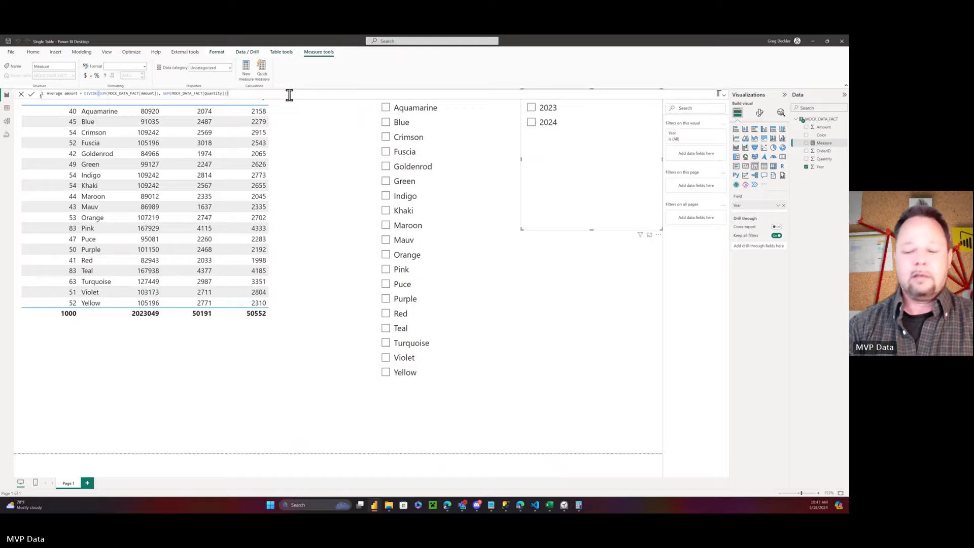
pyautogui.press('Return')
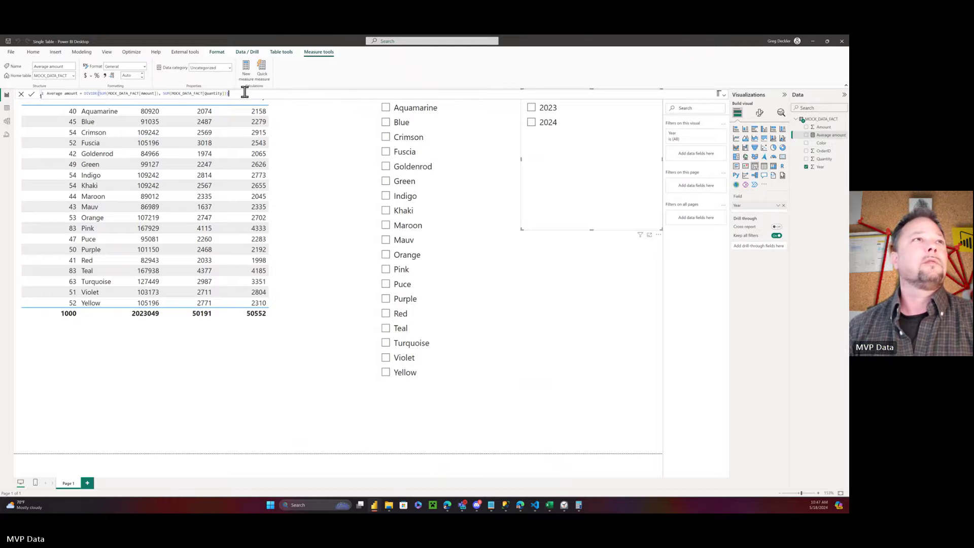
# - Select and copy the whole Average amount formula
pyautogui.tripleClick(245, 93)
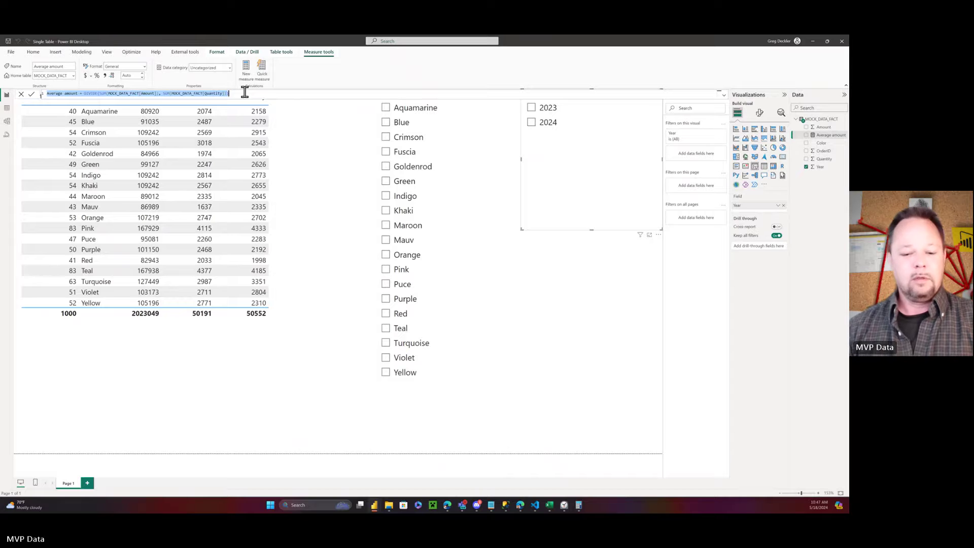
pyautogui.click(354, 129)
pyautogui.hotkey('ctrl', 'a')
pyautogui.hotkey('ctrl', 'c')
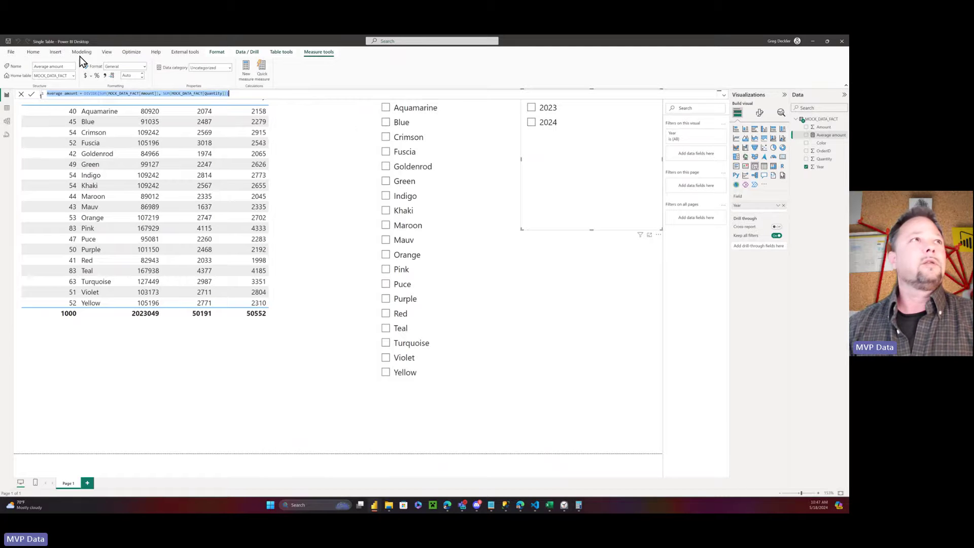
pyautogui.click(11, 52)
pyautogui.press('Escape')
# - In the Multiple Tables report, create a new measure from the copied Average amount formula
pyautogui.hotkey('alt', 'Tab')
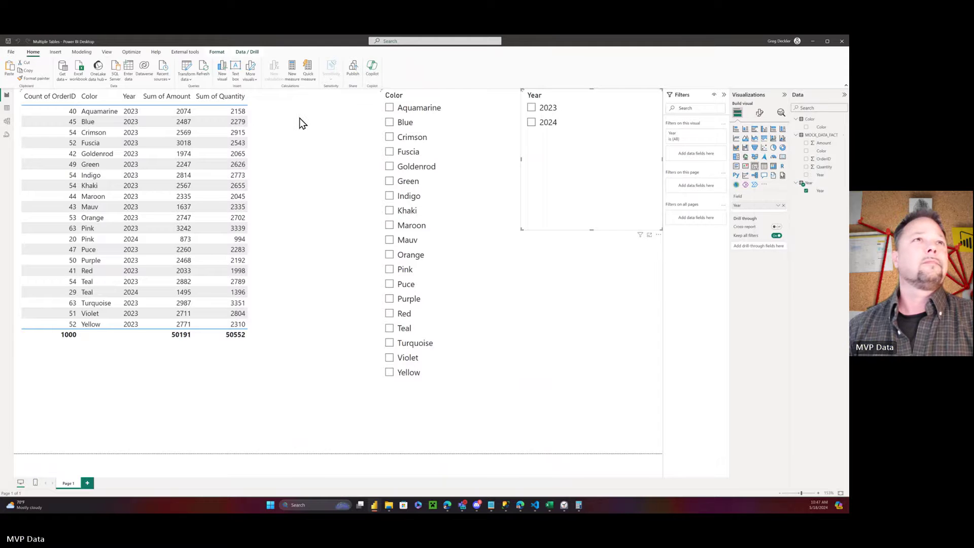
pyautogui.hotkey('alt', 'h')
pyautogui.press('n')
pyautogui.press('m')
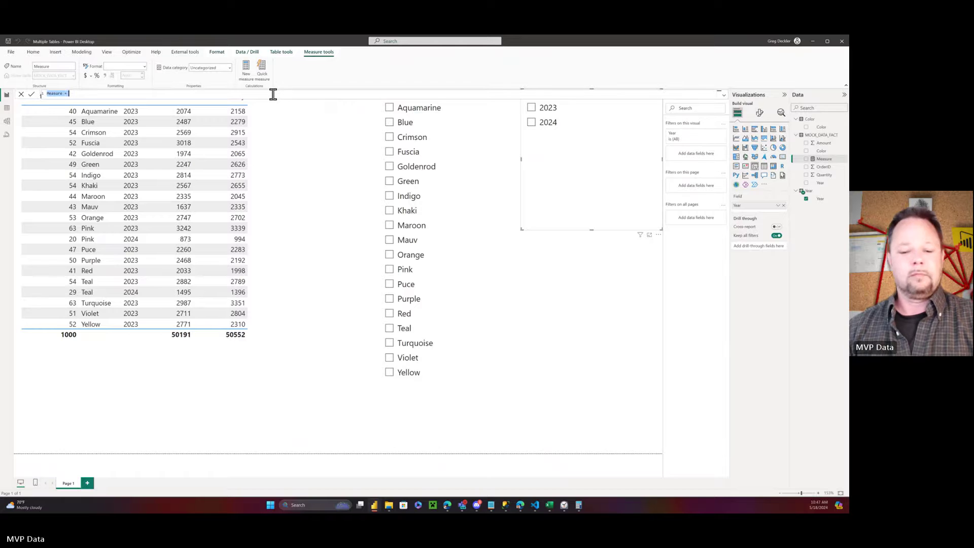
pyautogui.hotkey('ctrl', 'v')
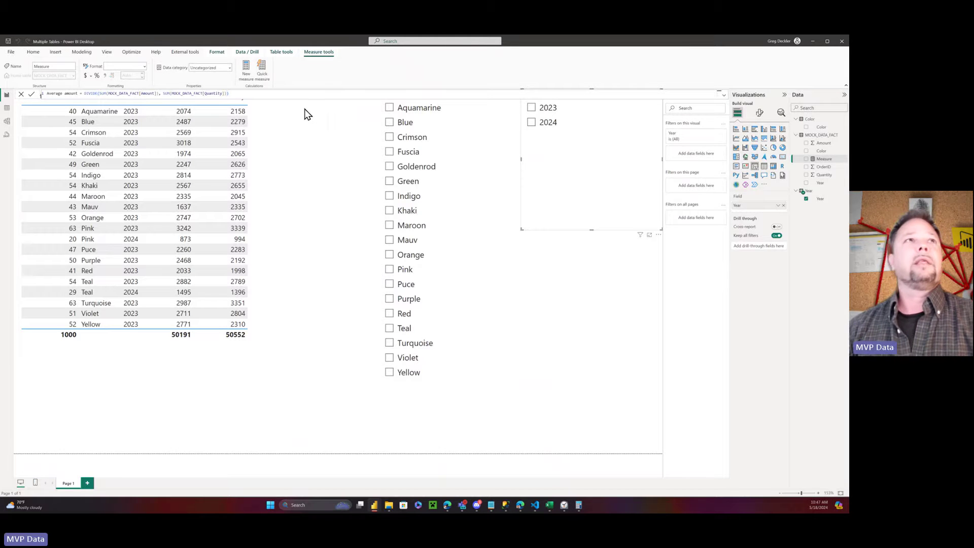
pyautogui.press('Return')
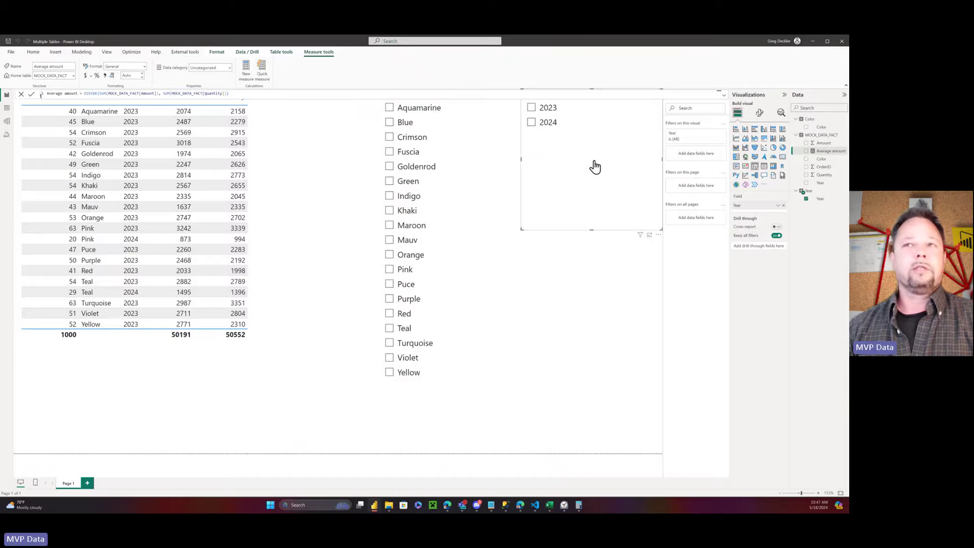
# - In Single Table, add the Average amount field as a column to the table visual
pyautogui.hotkey('alt', 'Tab')
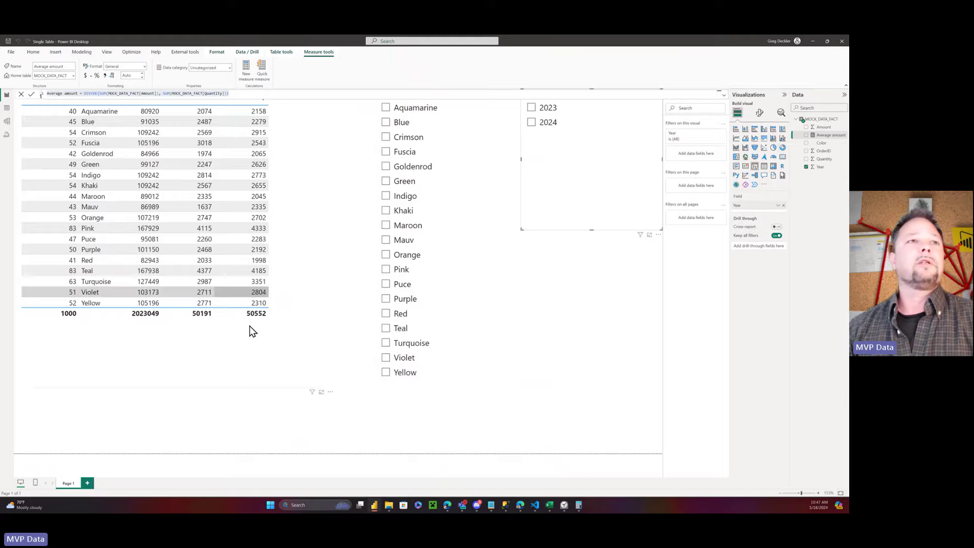
pyautogui.click(262, 365)
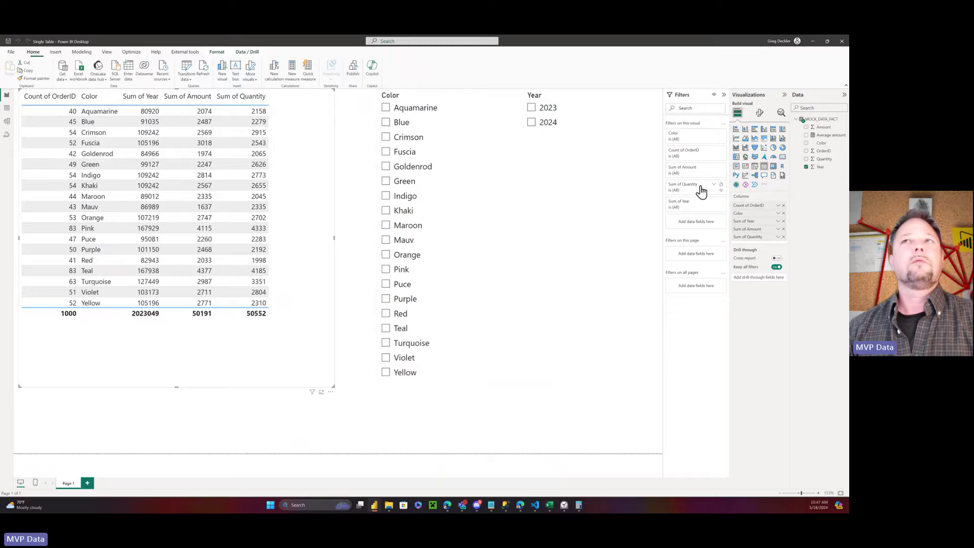
pyautogui.click(807, 136)
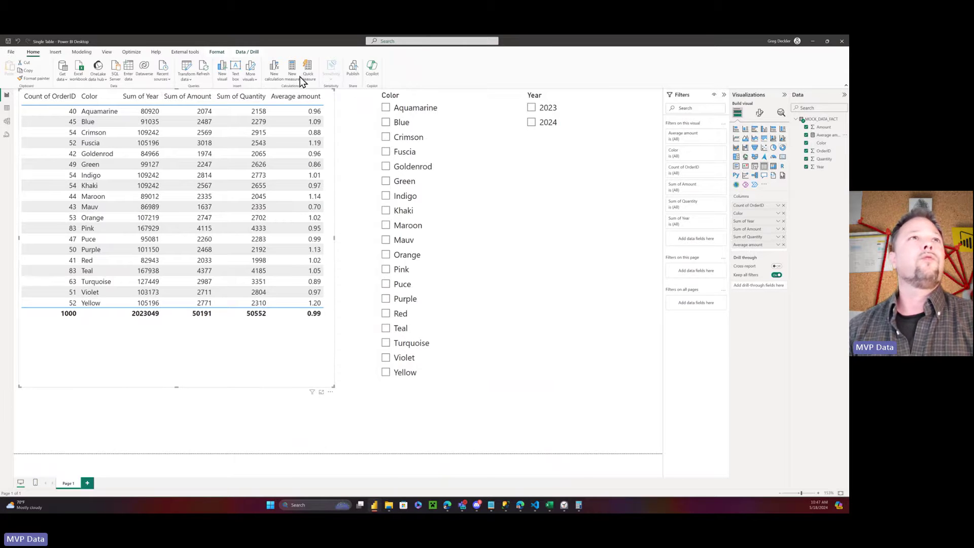
# - Open the Performance analyzer pane from the View ribbon
pyautogui.click(78, 53)
pyautogui.click(113, 51)
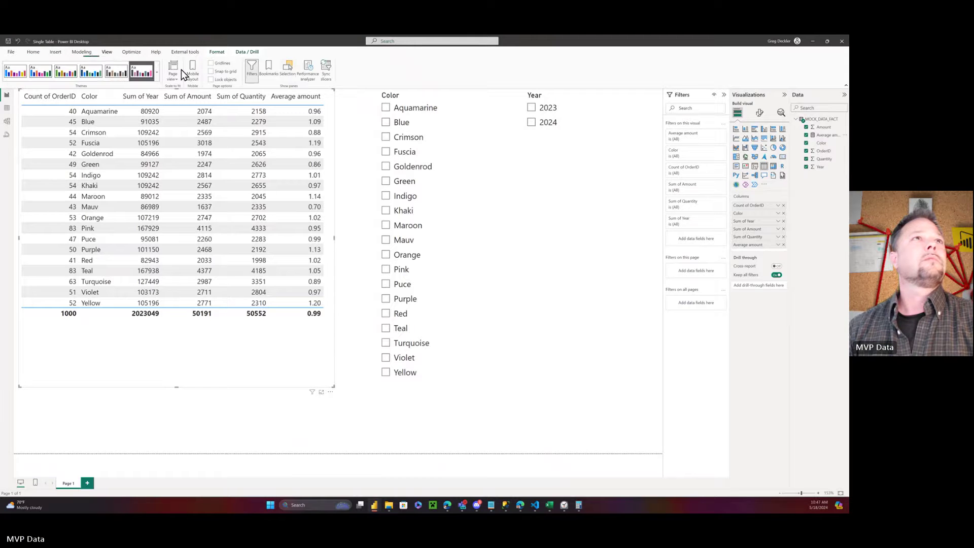
pyautogui.click(306, 71)
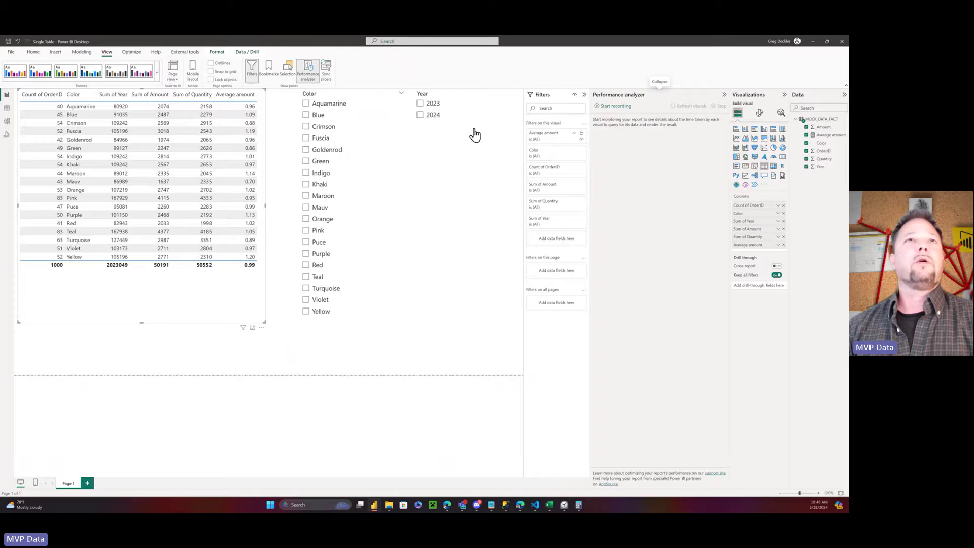
# - Record timings while toggling Year 2024/2023 and picking Blue, Green, then Pink in Color
pyautogui.click(623, 106)
pyautogui.click(421, 115)
pyautogui.click(420, 104)
pyautogui.click(420, 116)
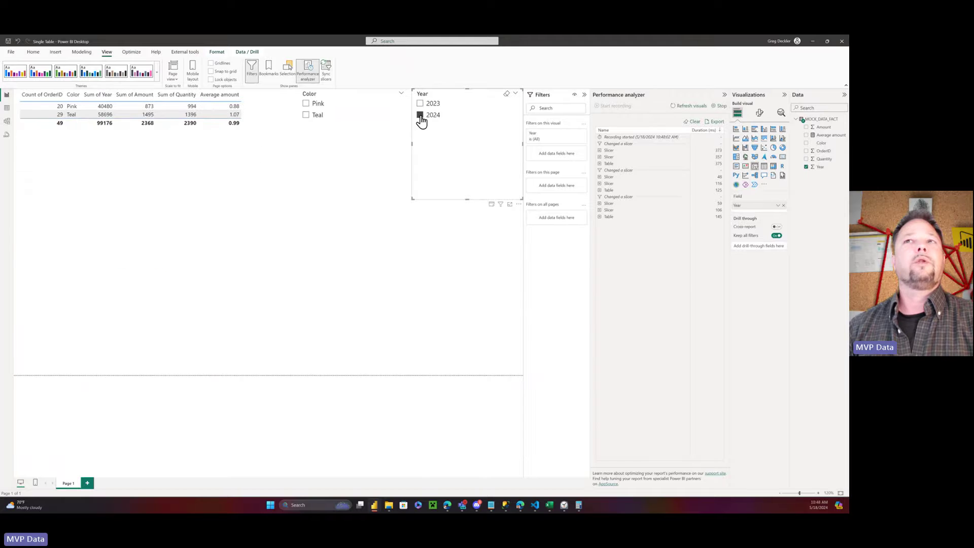
pyautogui.click(420, 103)
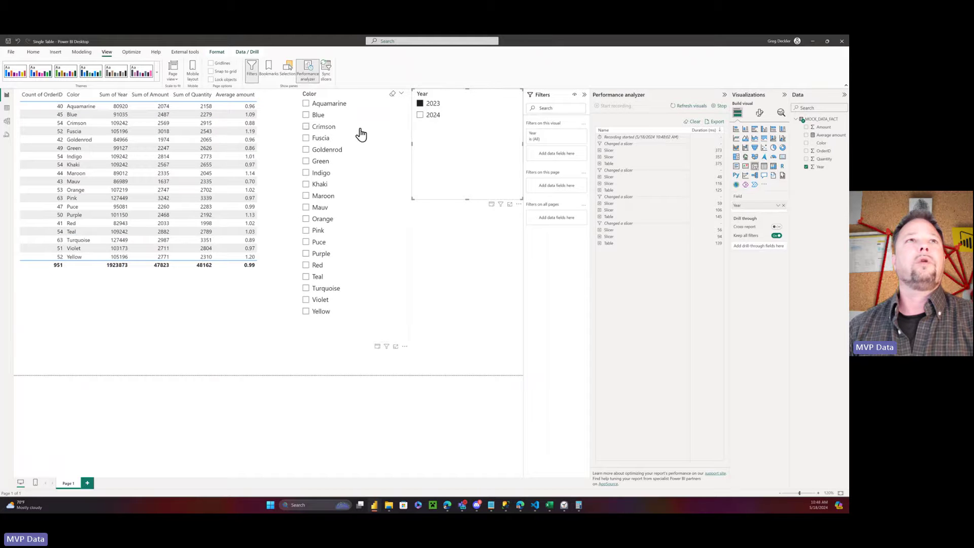
pyautogui.click(306, 115)
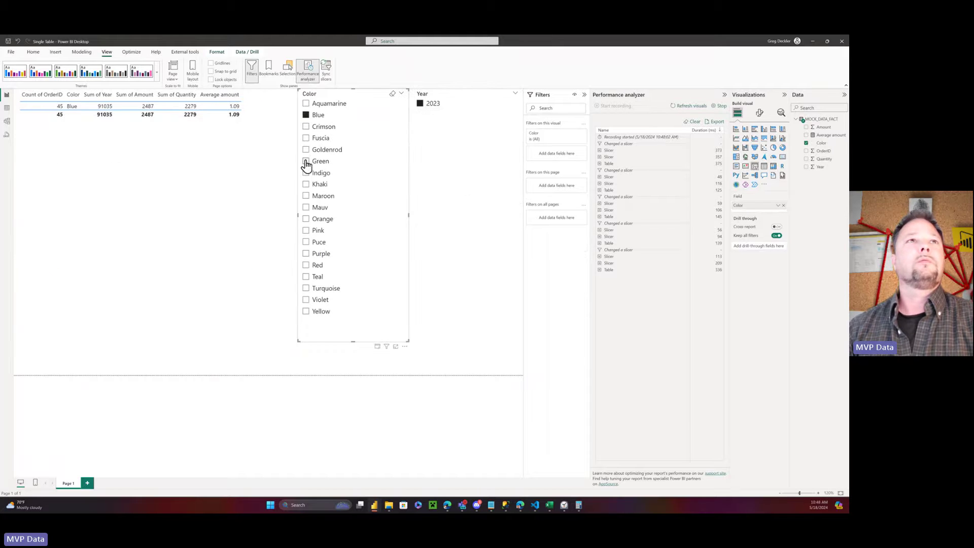
pyautogui.click(305, 161)
pyautogui.click(305, 230)
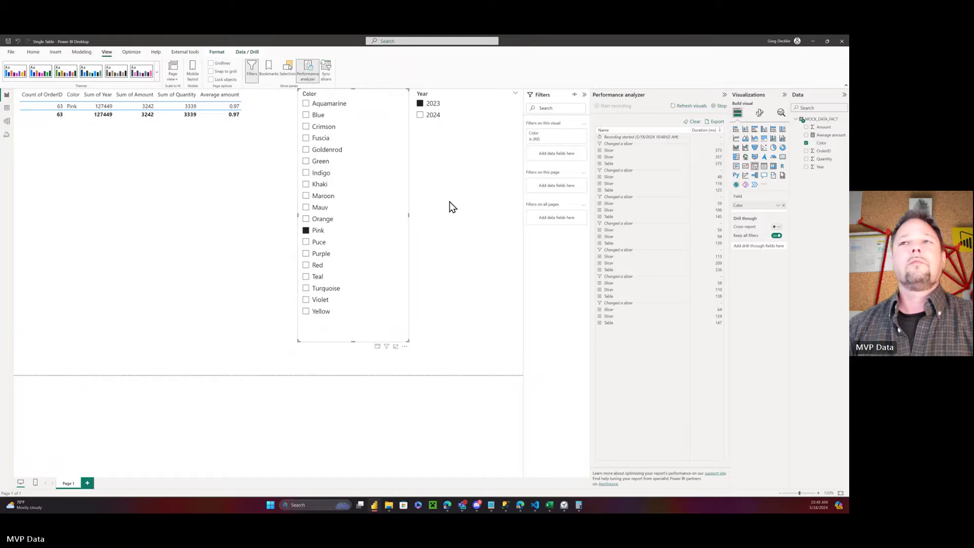
pyautogui.click(718, 107)
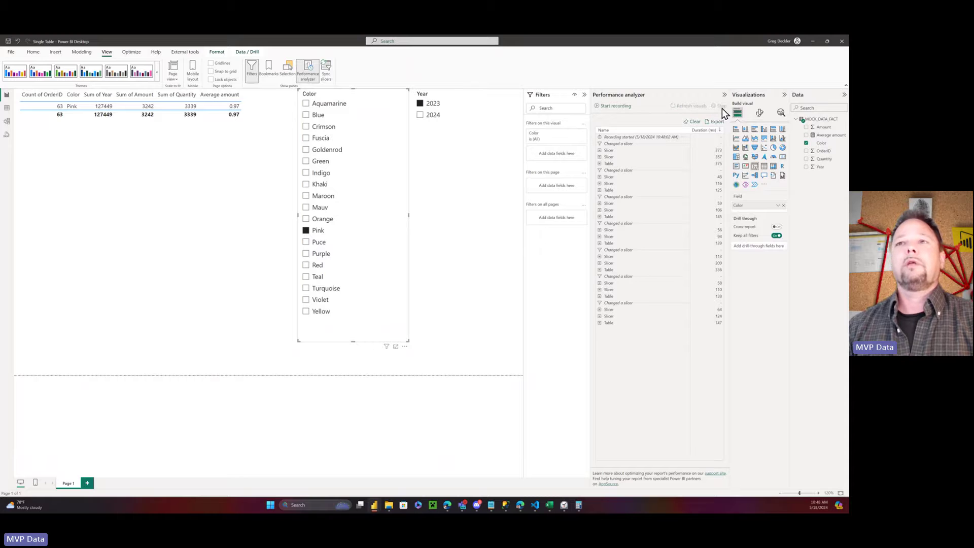
# - Expand all the Single Table Table entries, down to the last, to show DAX query, visual display and other times
pyautogui.click(600, 164)
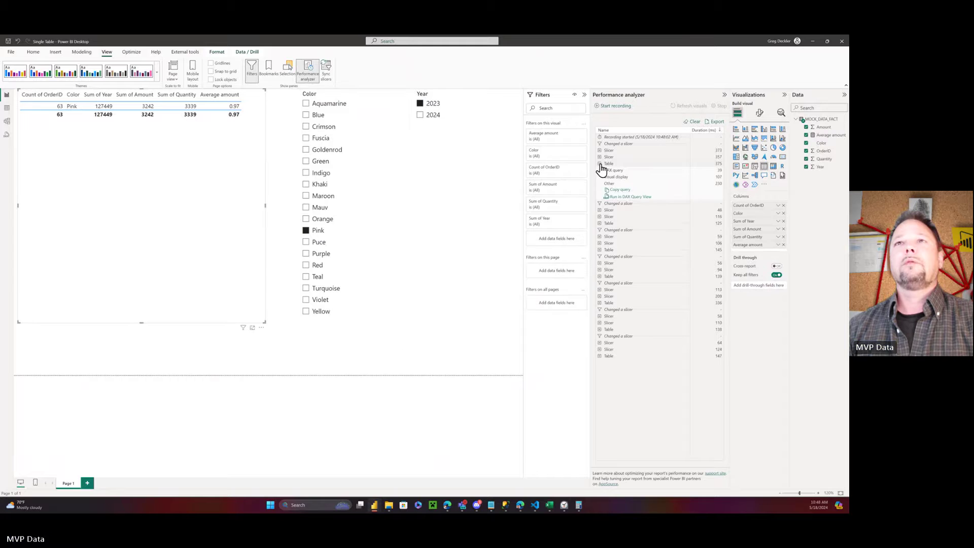
pyautogui.click(599, 223)
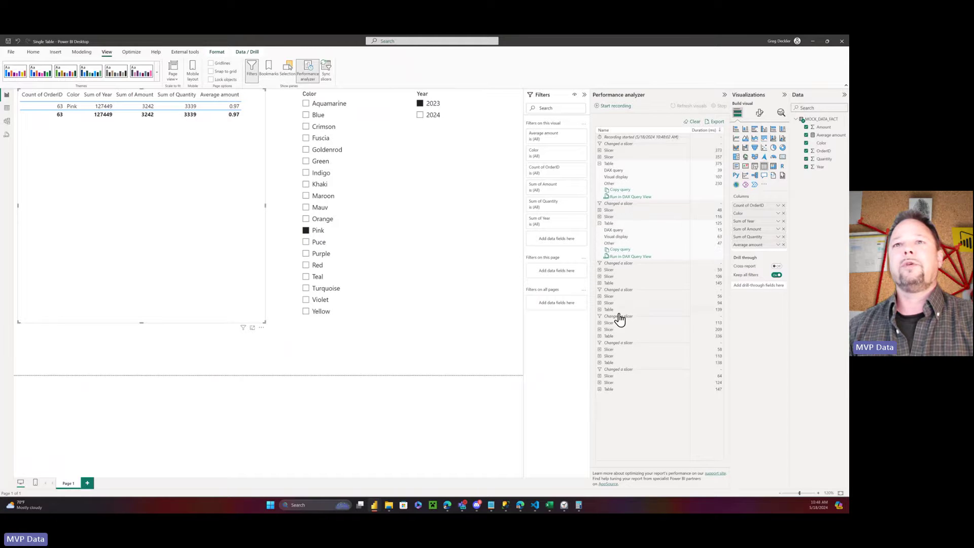
pyautogui.click(599, 283)
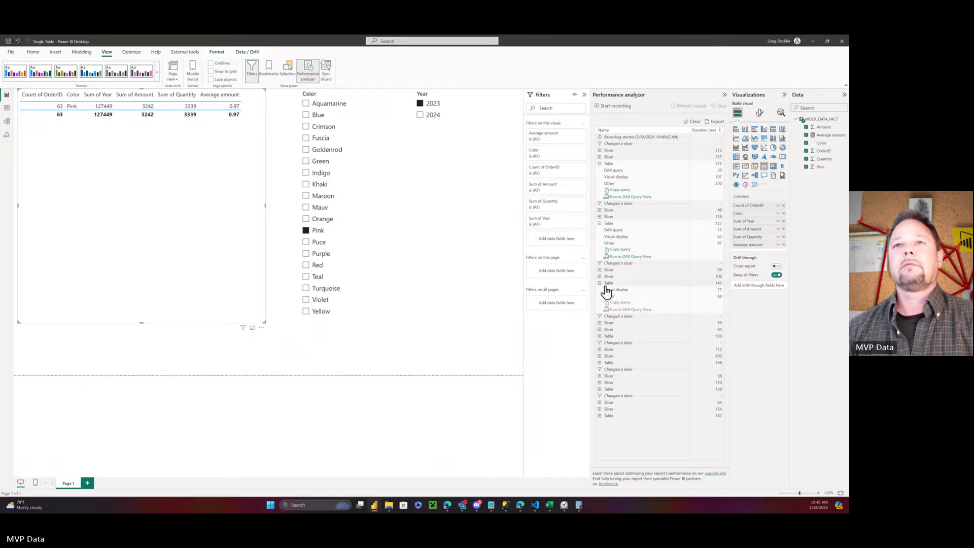
pyautogui.click(600, 336)
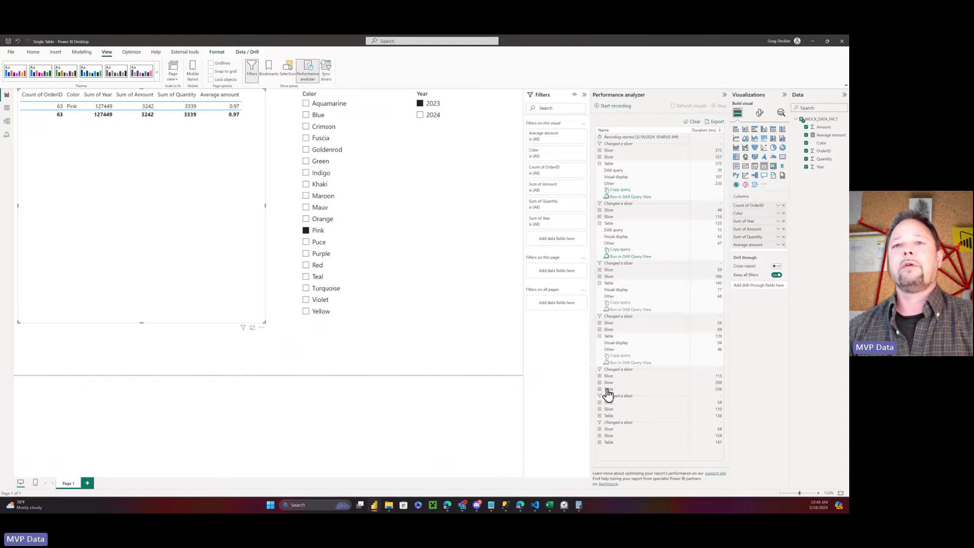
pyautogui.click(602, 390)
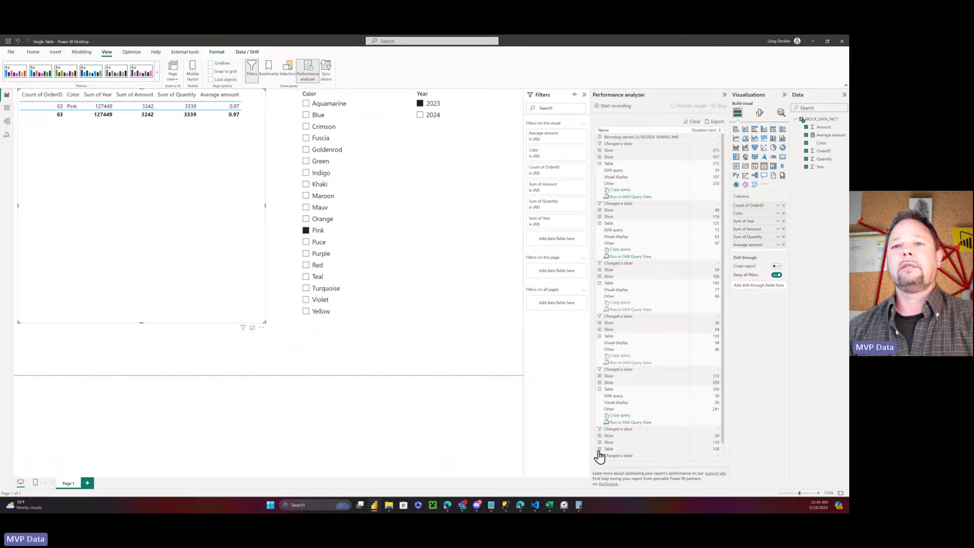
pyautogui.scroll(-1, 652, 385)
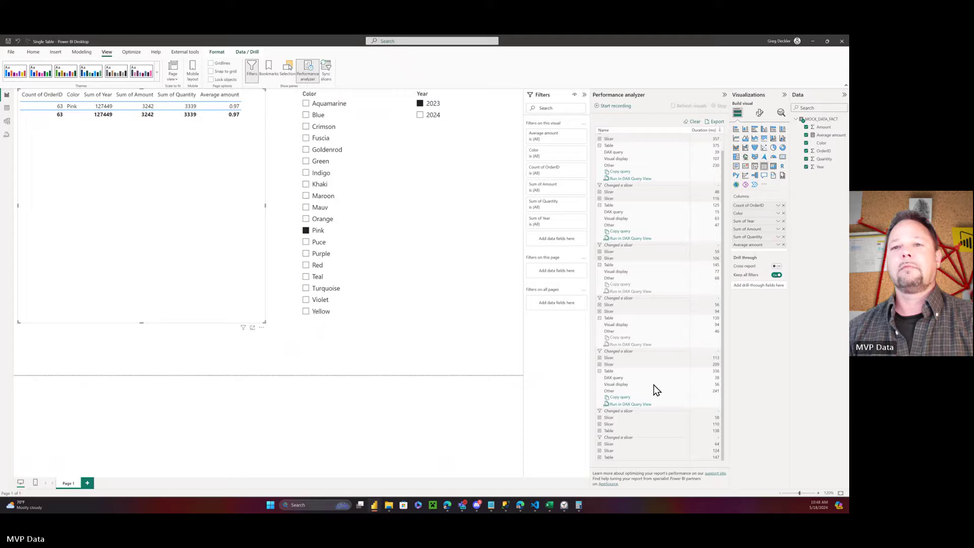
pyautogui.click(600, 431)
pyautogui.scroll(-2, 665, 354)
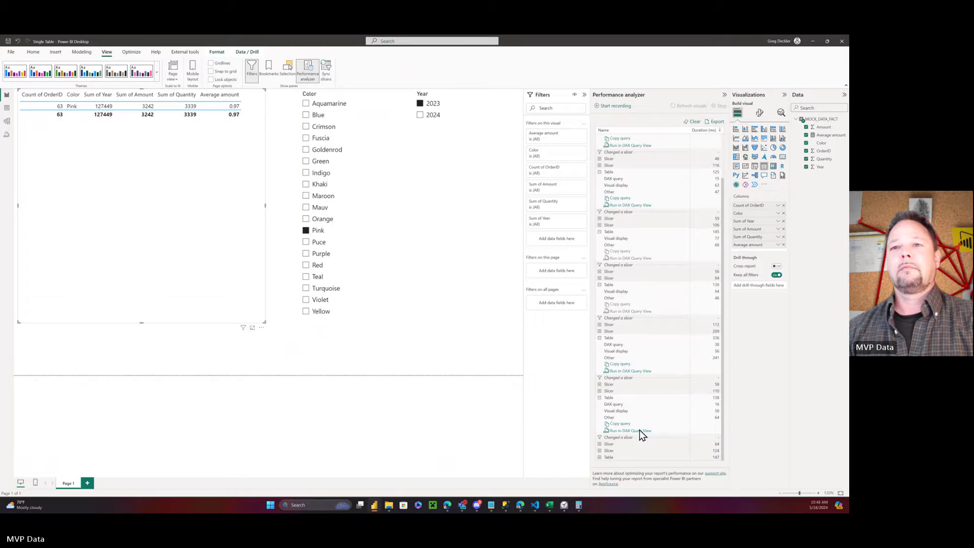
pyautogui.click(600, 457)
pyautogui.scroll(-2, 680, 318)
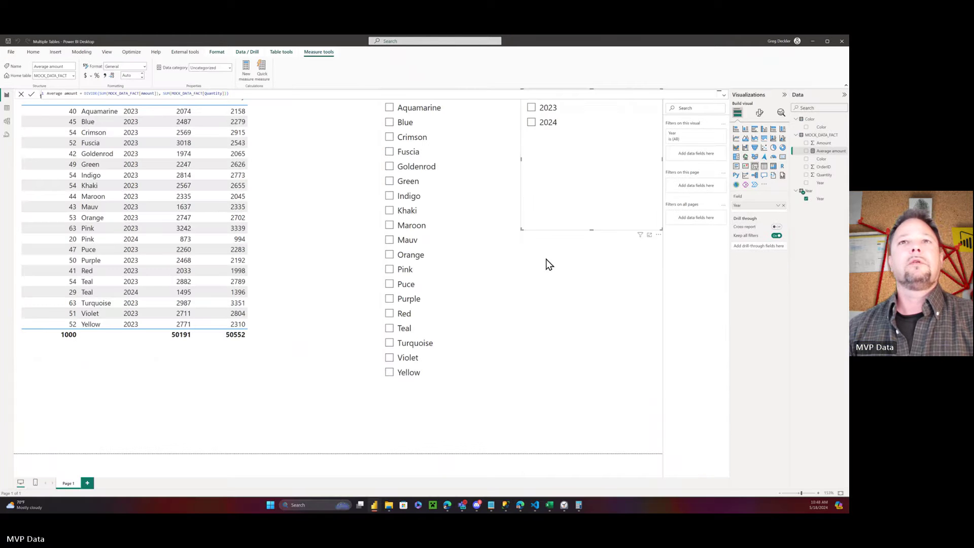
# - In the Multiple Tables report, add Average amount to the table visual
pyautogui.click(598, 252)
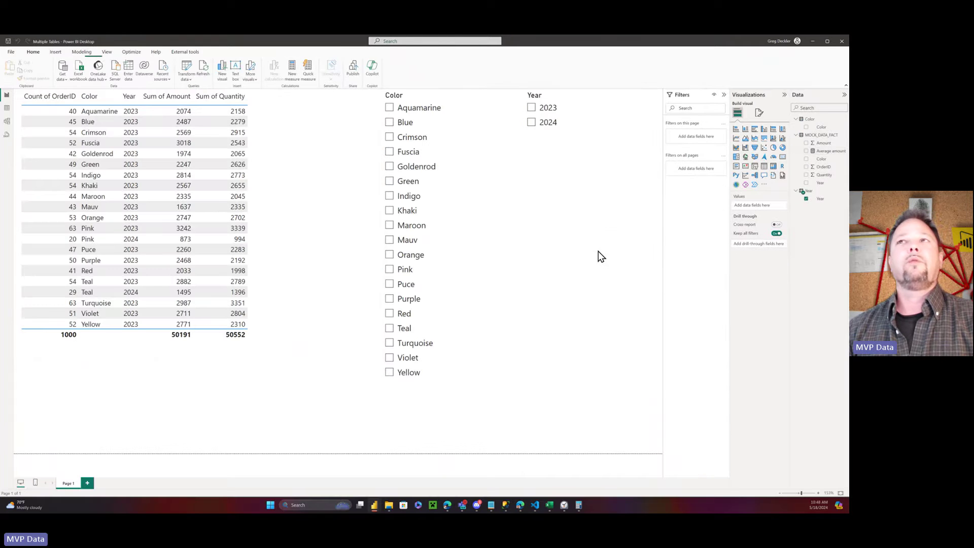
pyautogui.click(320, 154)
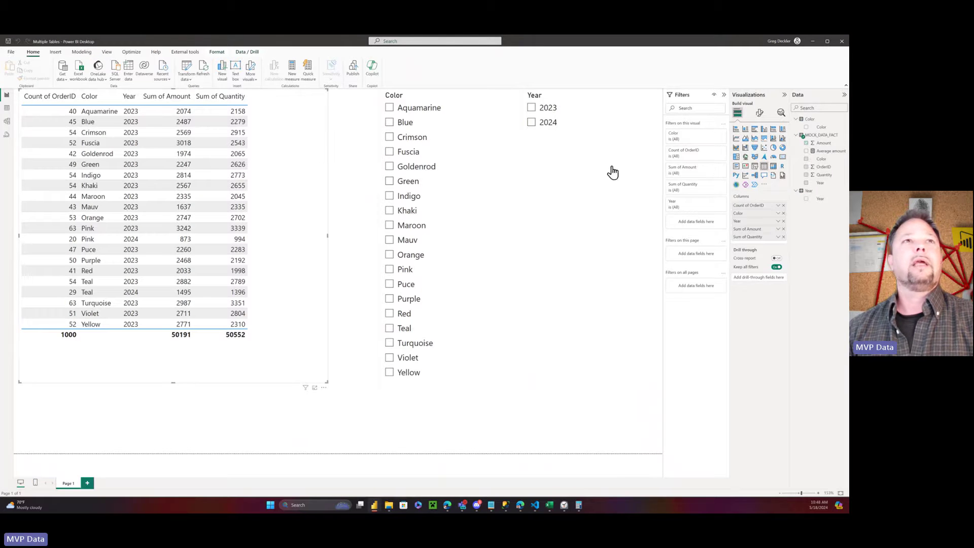
pyautogui.click(806, 151)
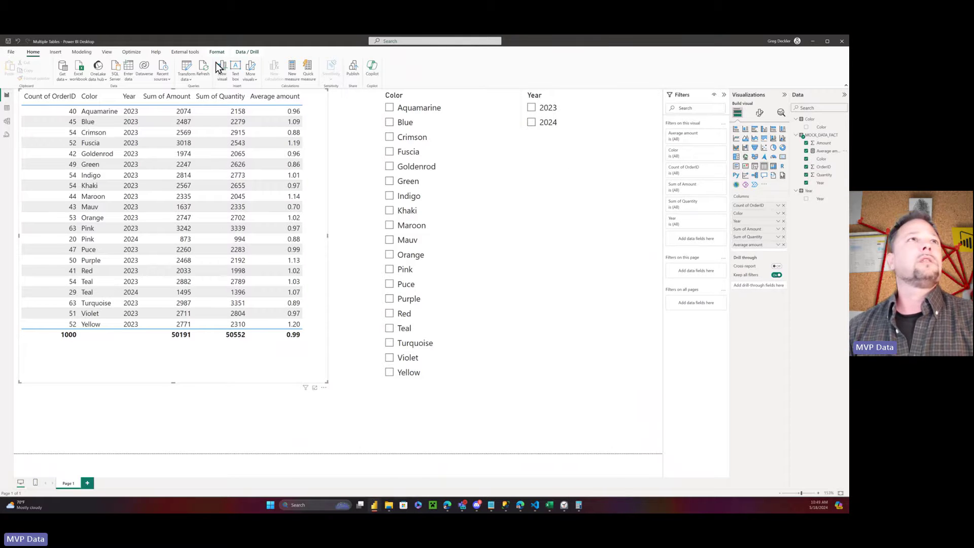
# - Open the Performance analyzer and start recording
pyautogui.click(108, 52)
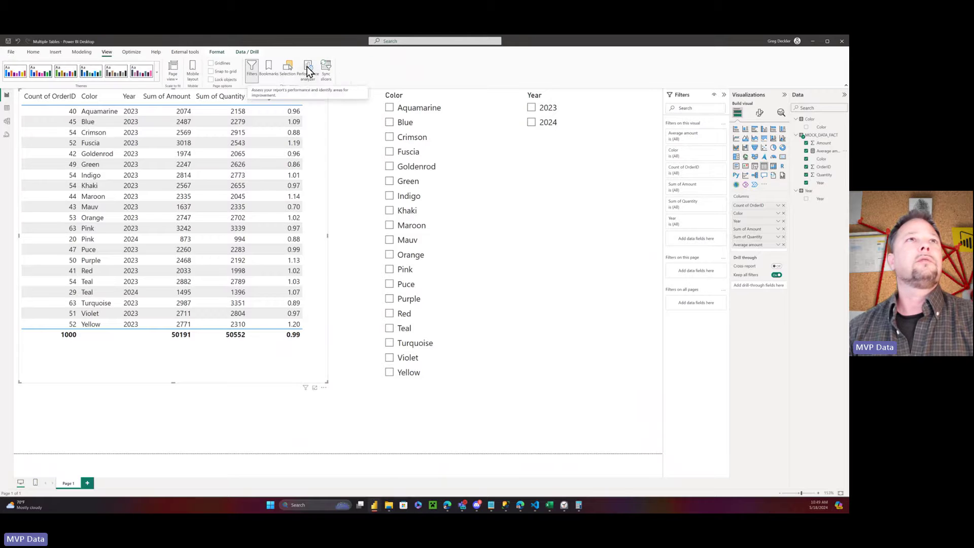
pyautogui.click(307, 67)
pyautogui.click(620, 106)
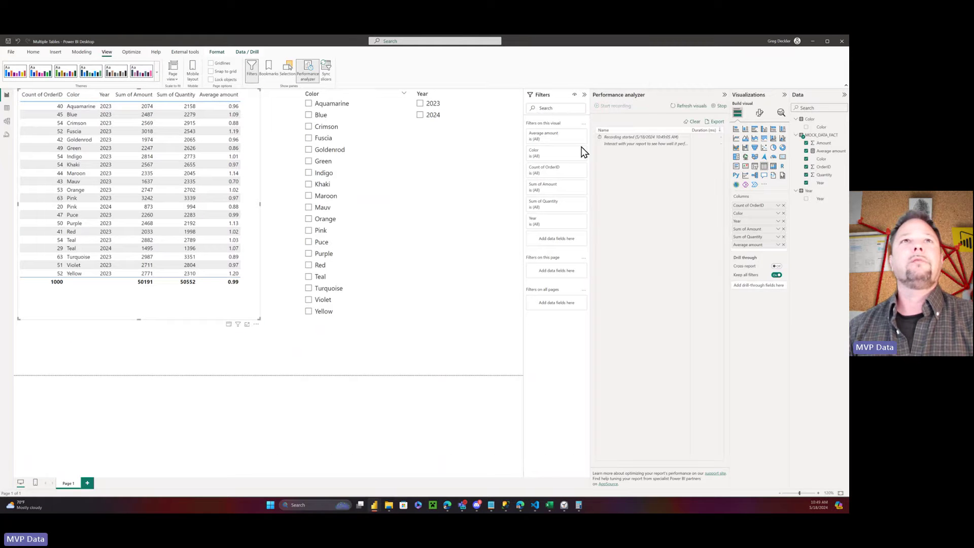
# - Toggle the Year slicer between 2024 and 2023 twice, ending on 2023
pyautogui.click(420, 115)
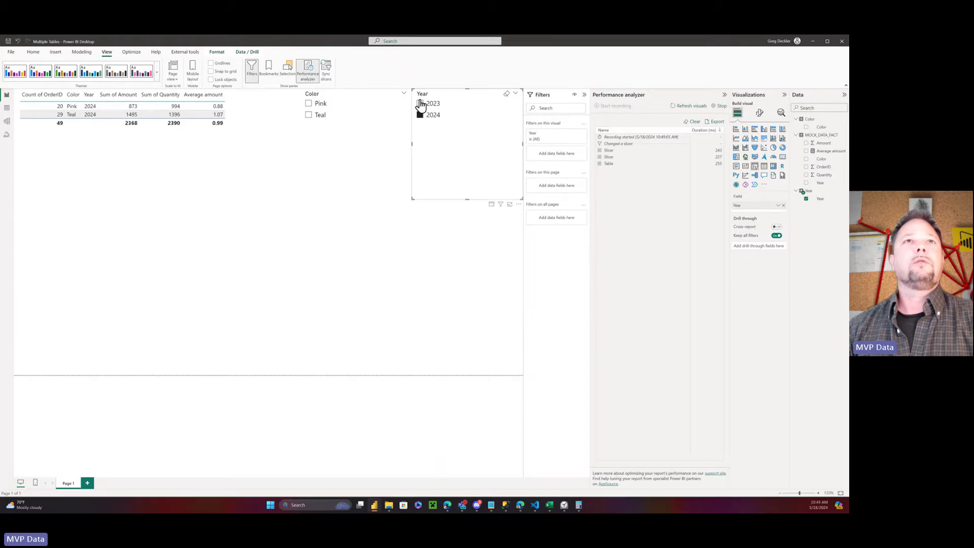
pyautogui.click(420, 104)
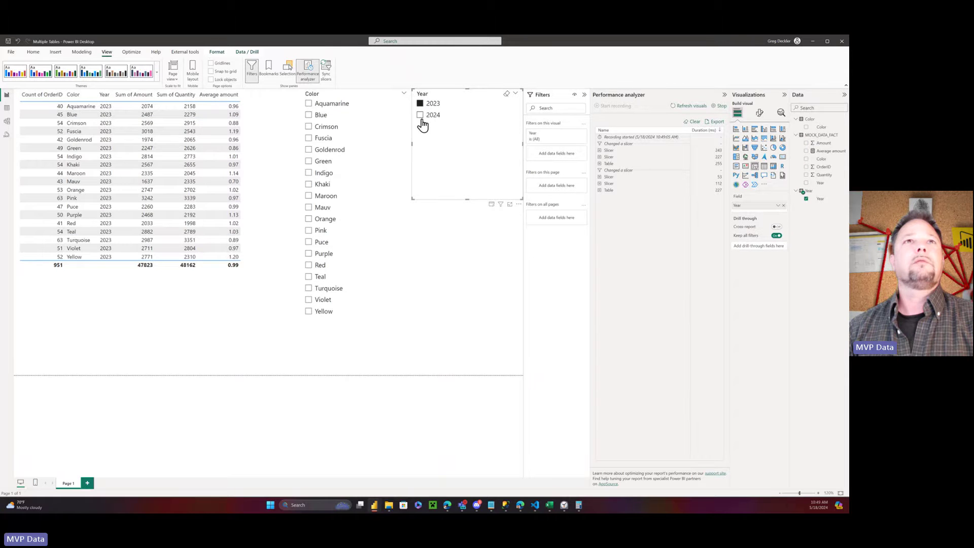
pyautogui.click(420, 114)
pyautogui.click(420, 103)
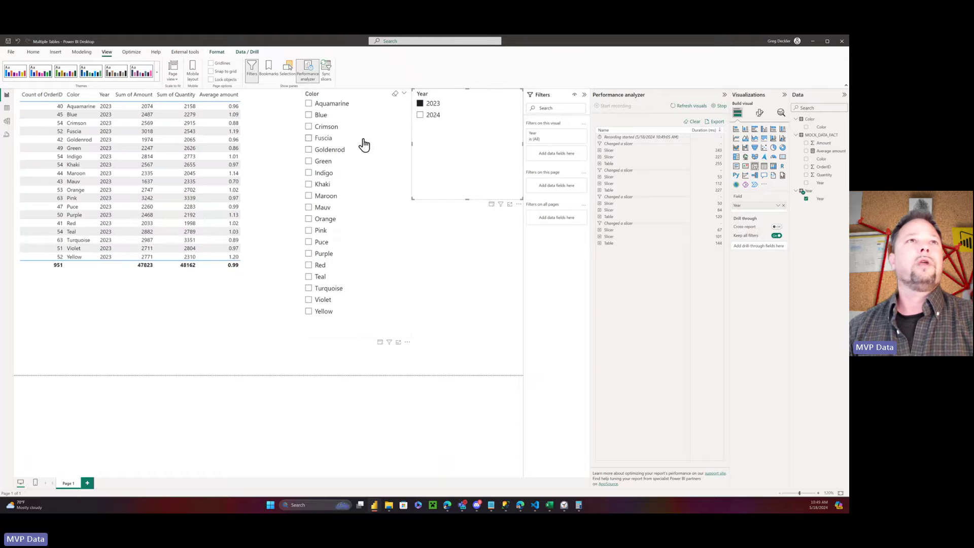
# - Switch the Color slicer through Blue, Green and Pink, then stop recording
pyautogui.click(308, 115)
pyautogui.click(309, 161)
pyautogui.click(308, 231)
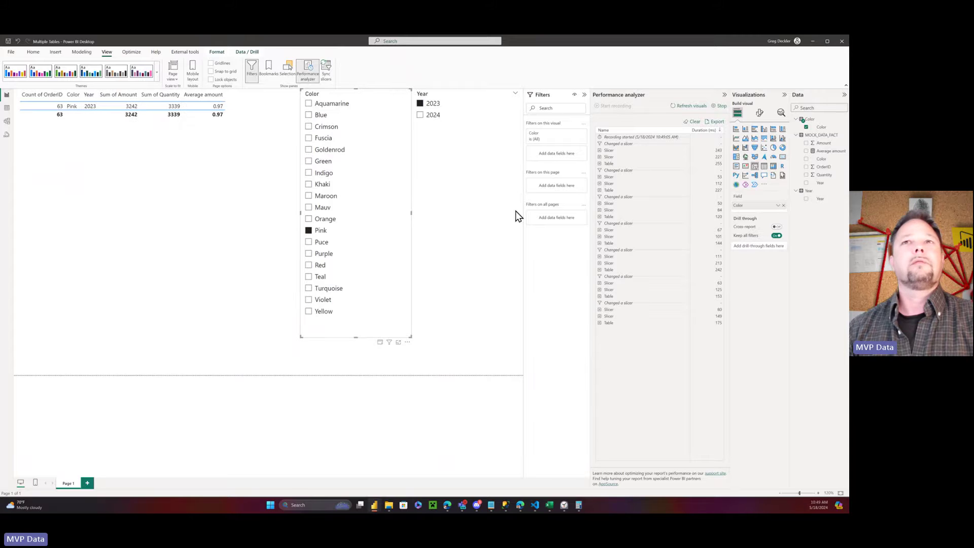
pyautogui.click(717, 108)
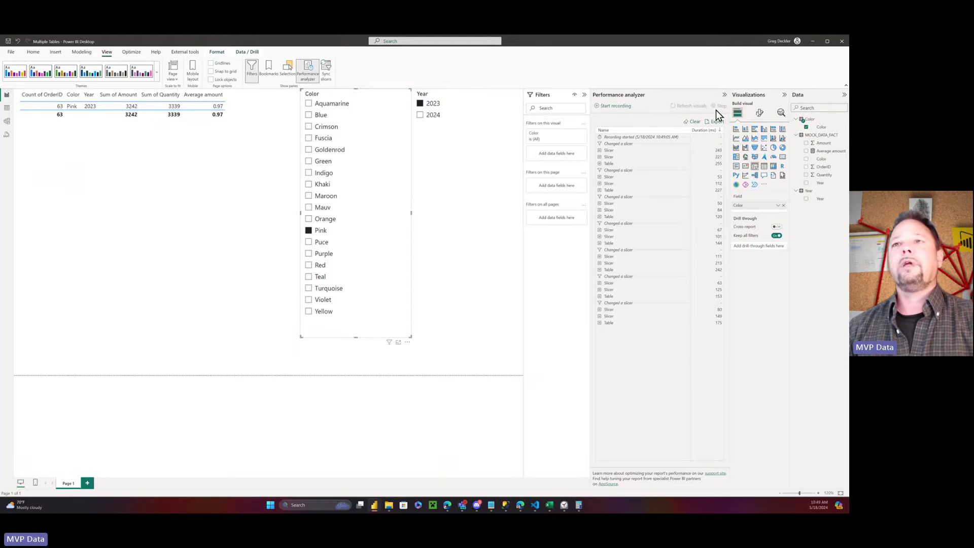
# - Expand the first five Table entries to show their DAX query, visual display and other durations
pyautogui.click(599, 164)
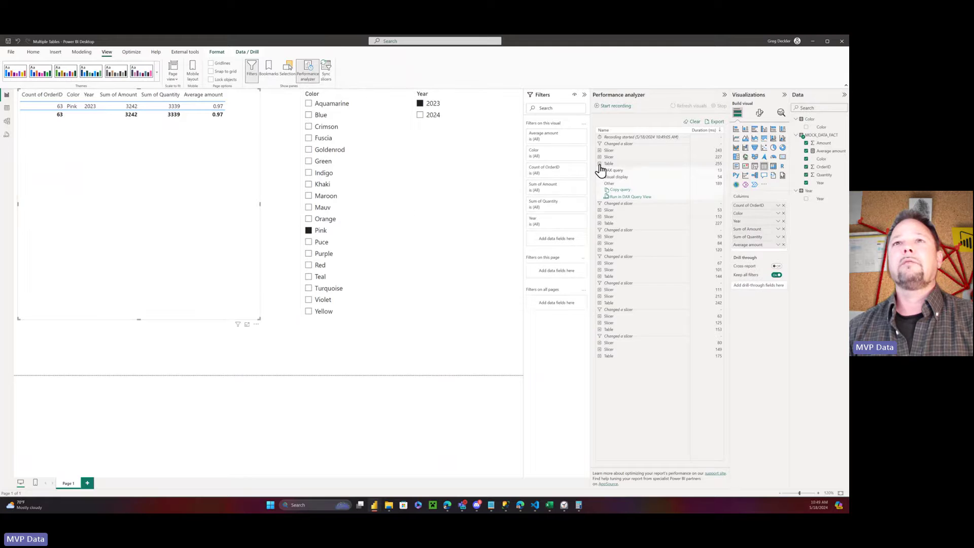
pyautogui.click(599, 223)
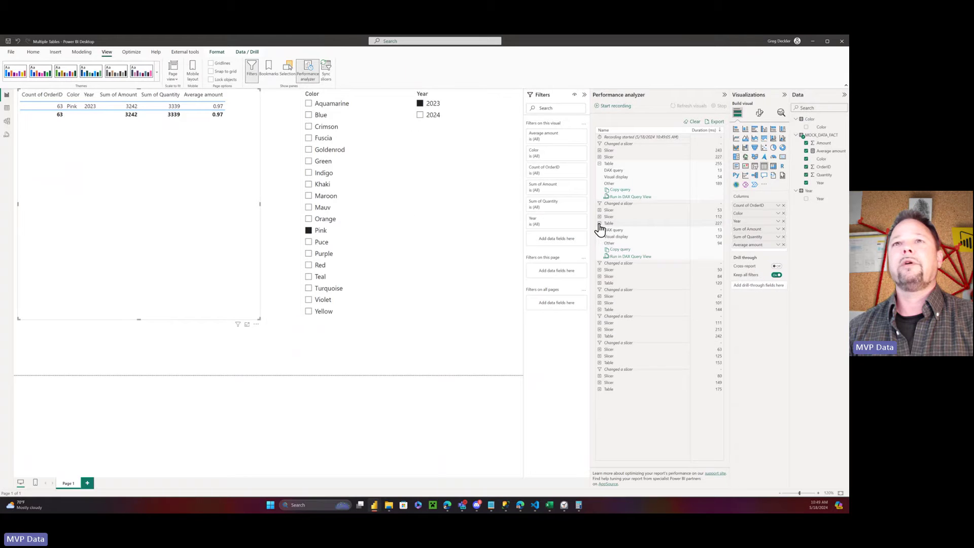
pyautogui.click(599, 283)
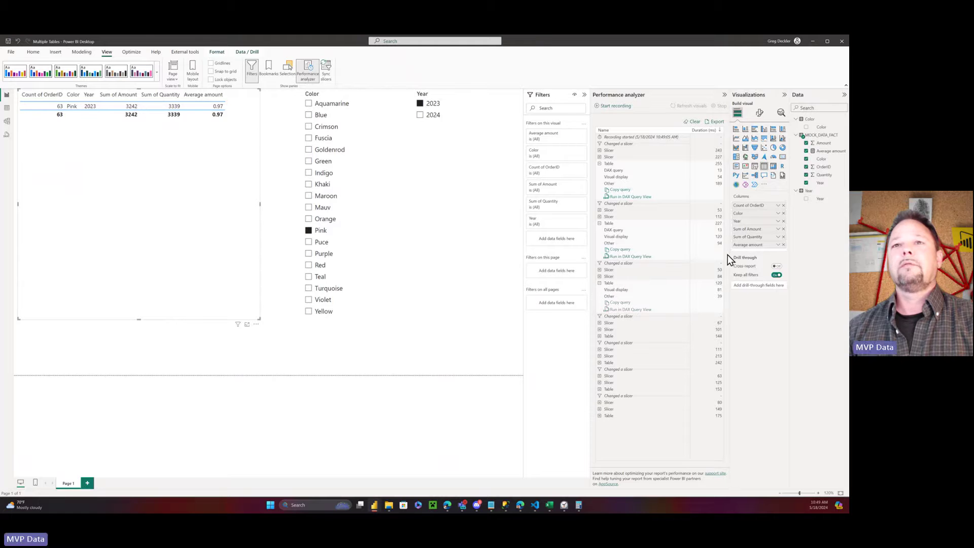
pyautogui.click(600, 337)
pyautogui.click(600, 389)
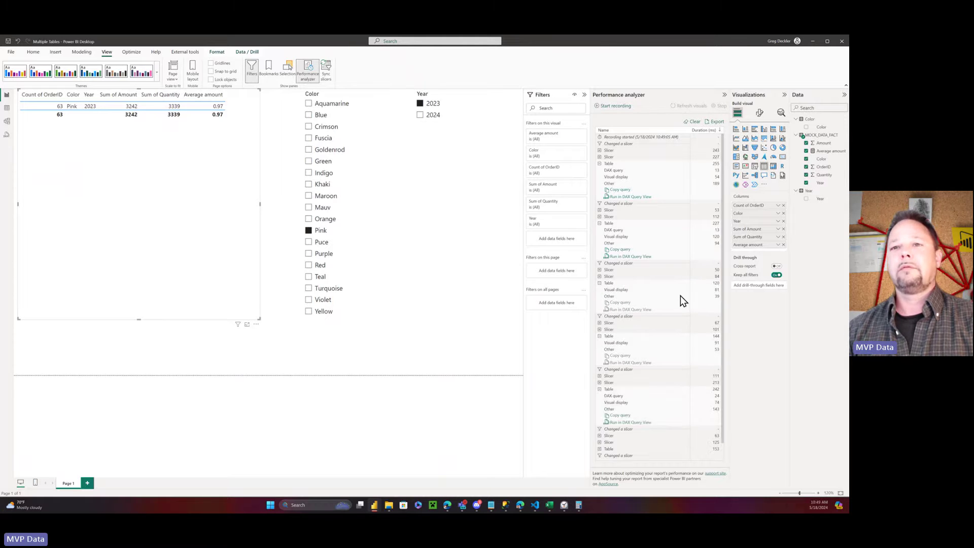
# - Expand the remaining 153 ms and 175 ms Table entries further down the log
pyautogui.scroll(-1, 685, 297)
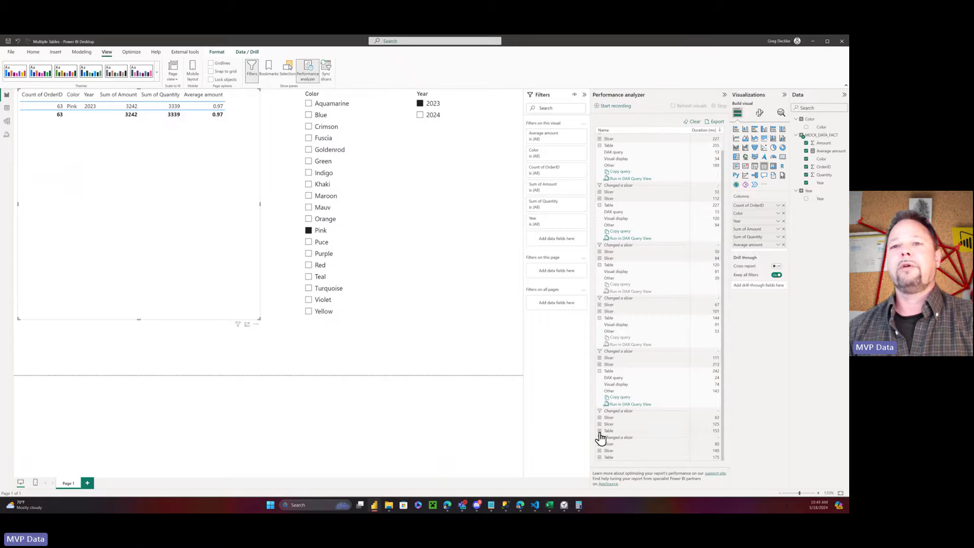
pyautogui.click(625, 429)
pyautogui.scroll(-1, 654, 358)
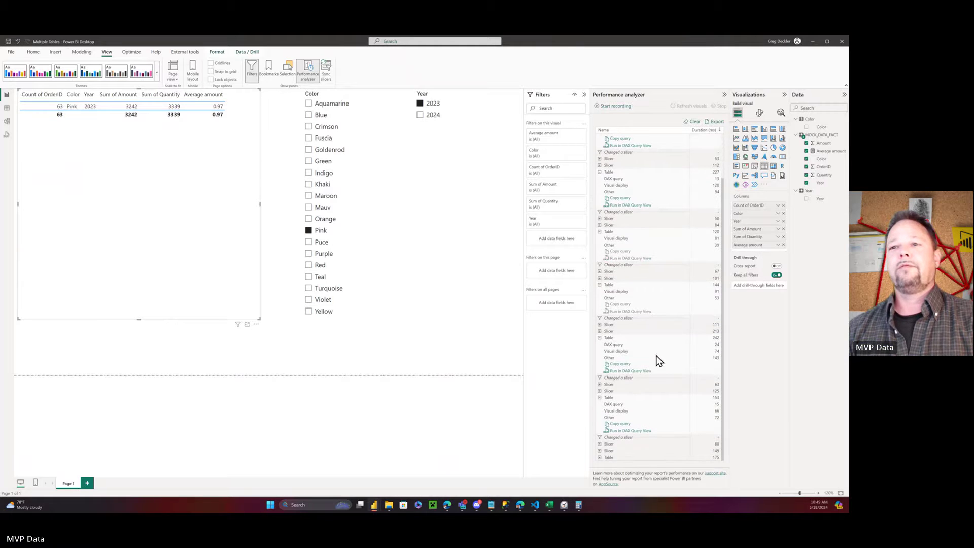
pyautogui.click(599, 458)
pyautogui.scroll(-1, 687, 280)
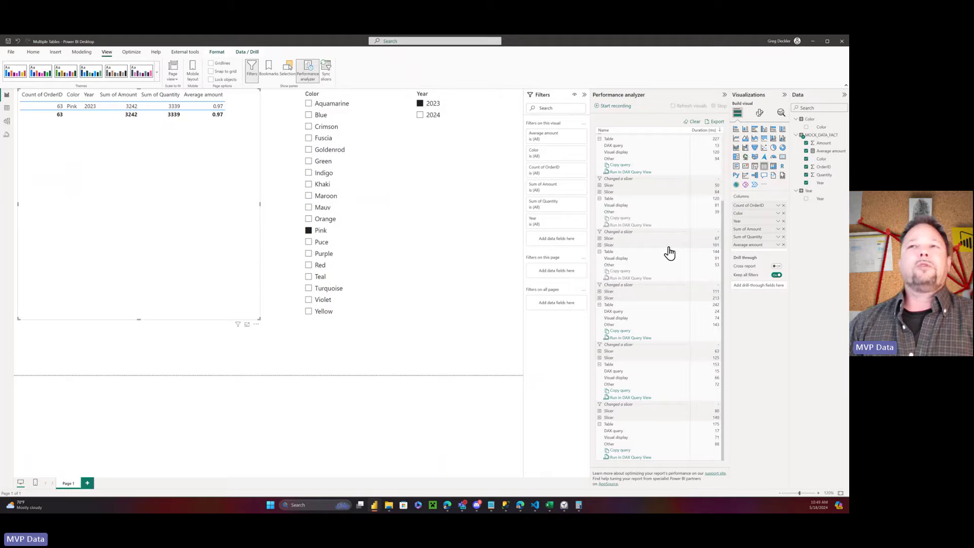
pyautogui.scroll(3, 670, 252)
pyautogui.scroll(-3, 669, 252)
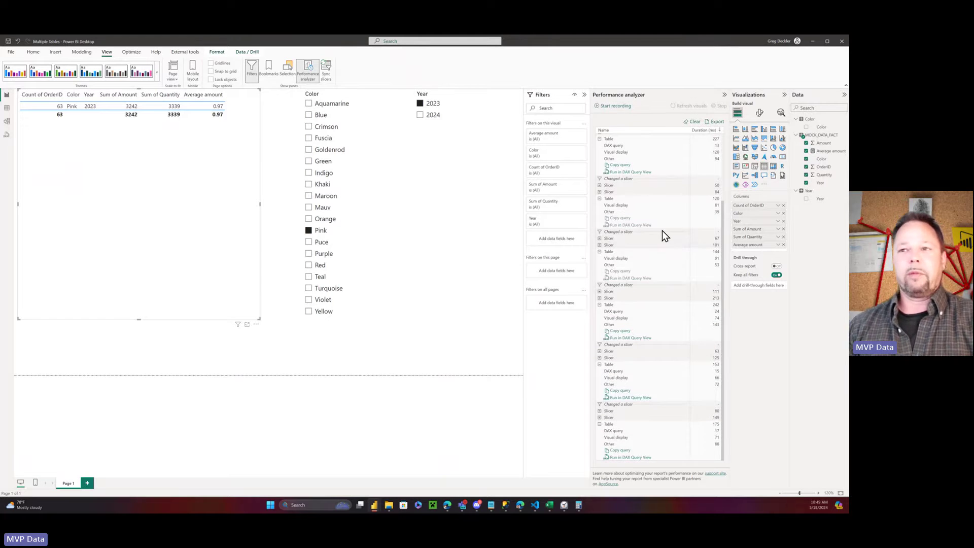
# - Alternate between the Single Table and Multiple Tables windows to compare timings, ending on Single Table
pyautogui.hotkey('alt', 'Tab')
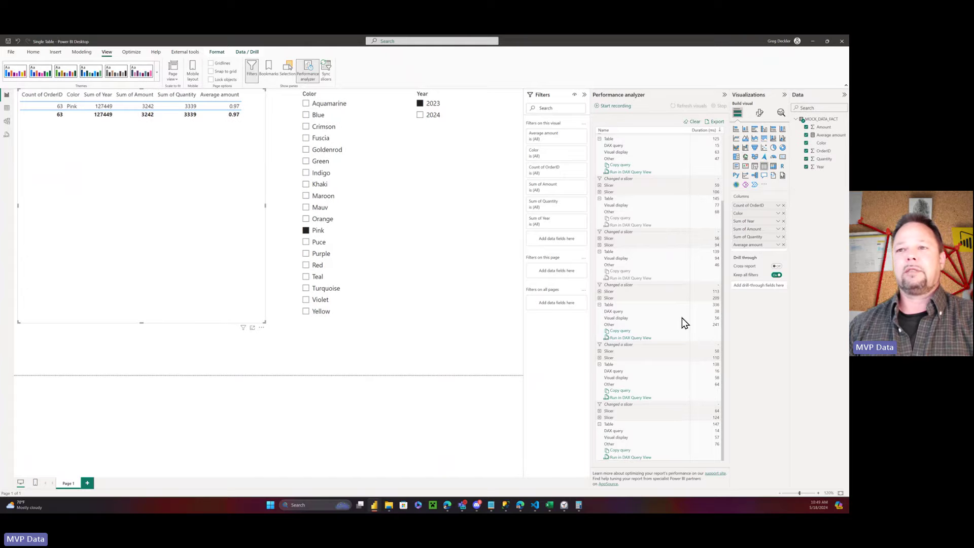
pyautogui.hotkey('alt', 'Tab')
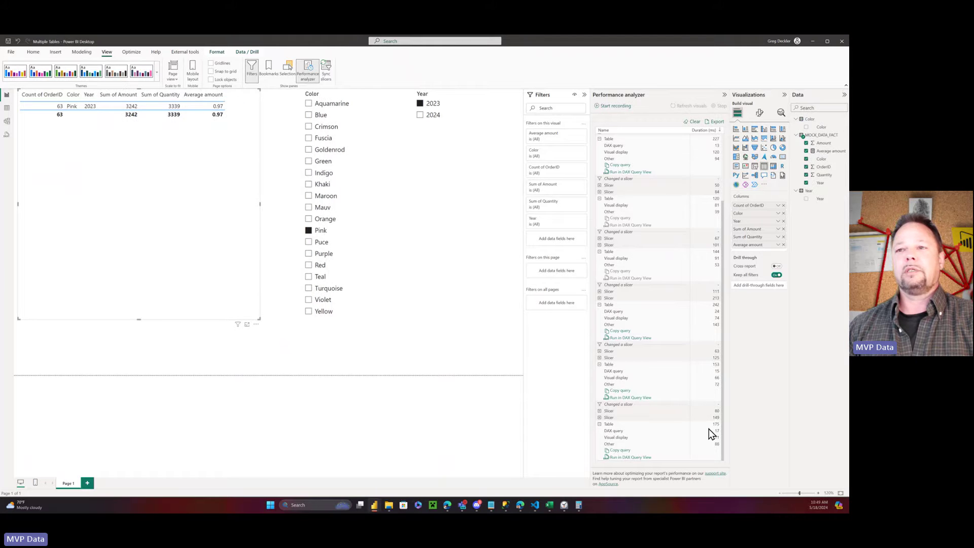
pyautogui.hotkey('alt', 'Tab')
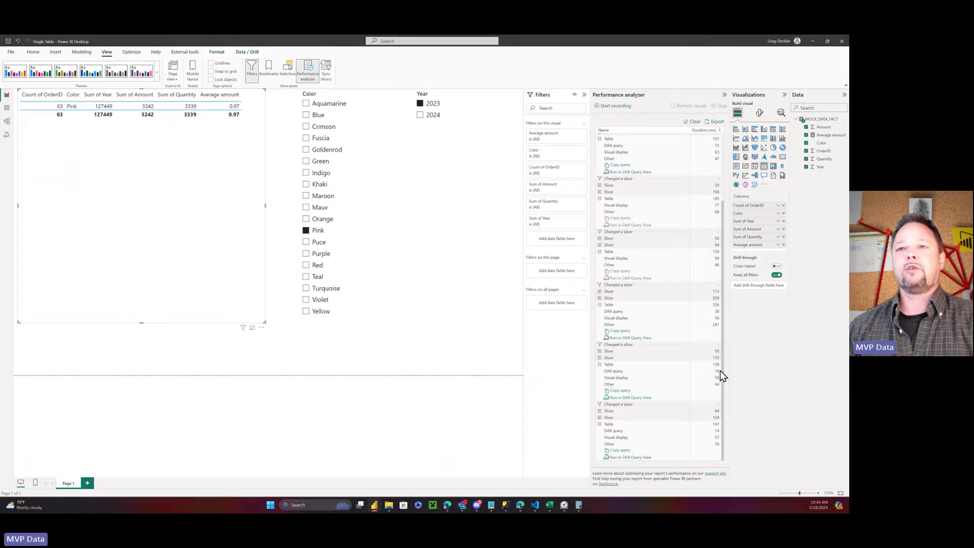
pyautogui.hotkey('alt', 'Tab')
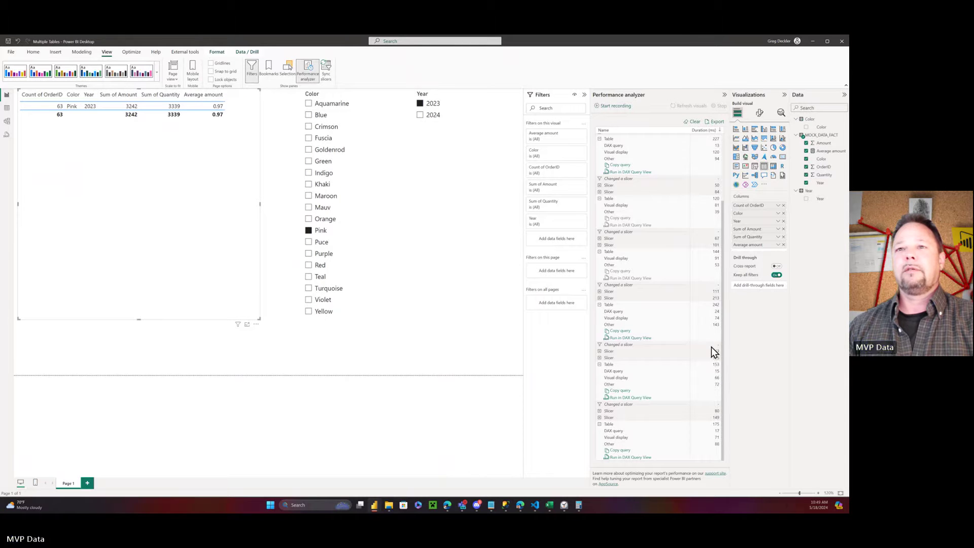
pyautogui.hotkey('alt', 'Tab')
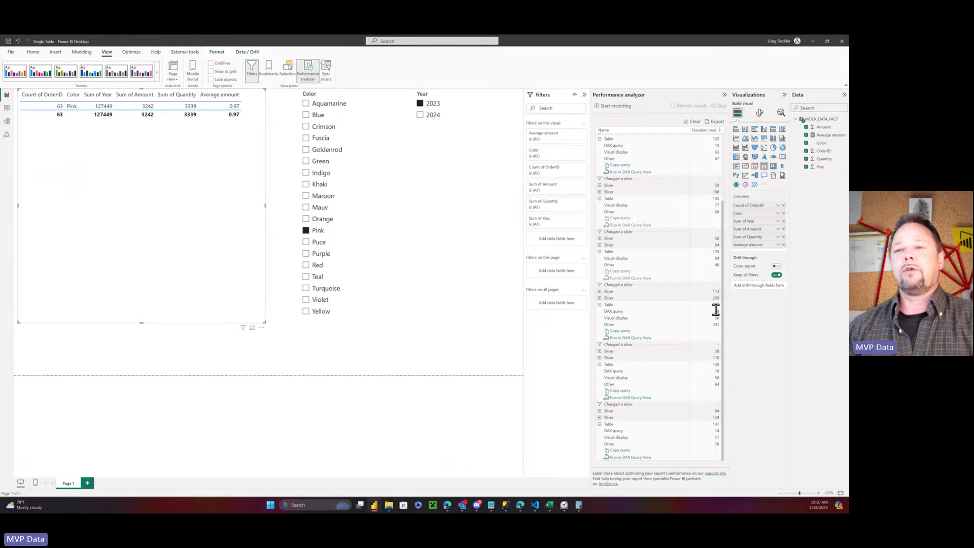